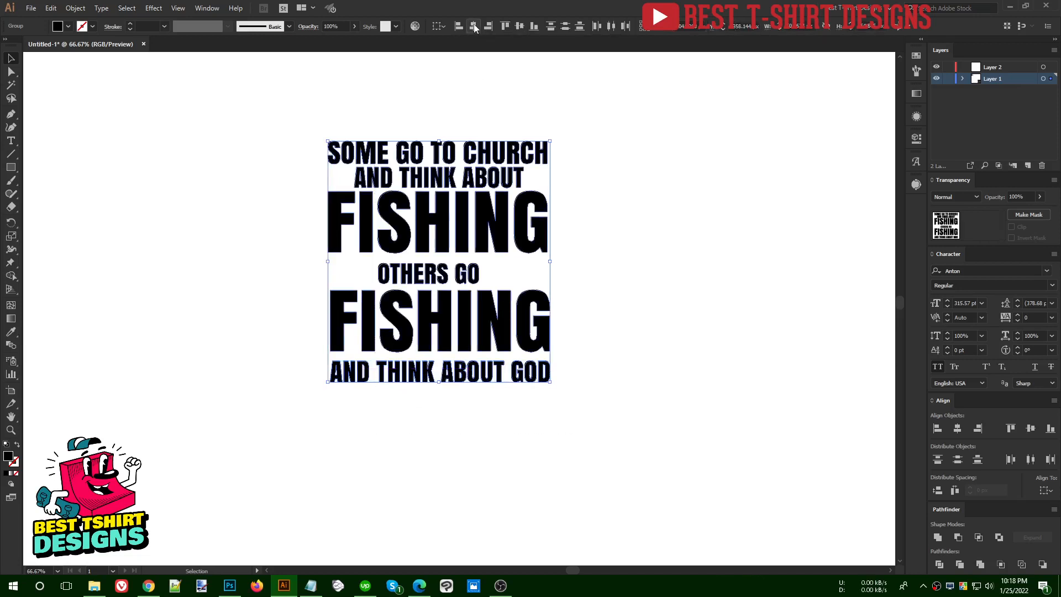
Center the six slogan lines horizontally on each other and shift the whole text block slightly down
{"action": "left_click", "coordinate": [473, 26]}
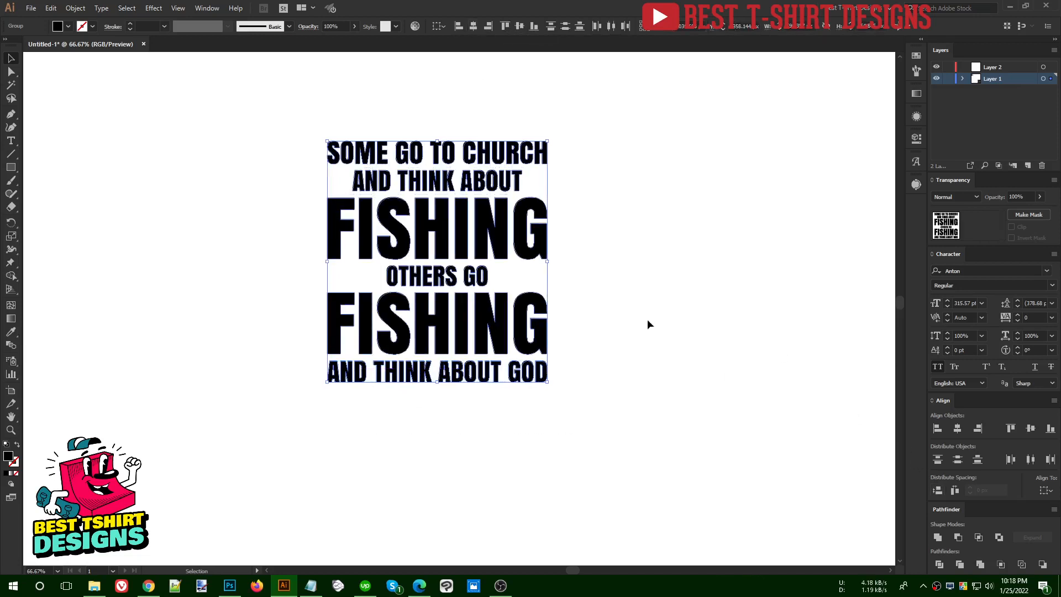
{"action": "left_click", "coordinate": [608, 327]}
{"action": "left_click_drag", "start_coordinate": [612, 403], "coordinate": [250, 117]}
{"action": "left_click_drag", "start_coordinate": [489, 273], "coordinate": [486, 293]}
{"action": "left_click", "coordinate": [608, 319]}
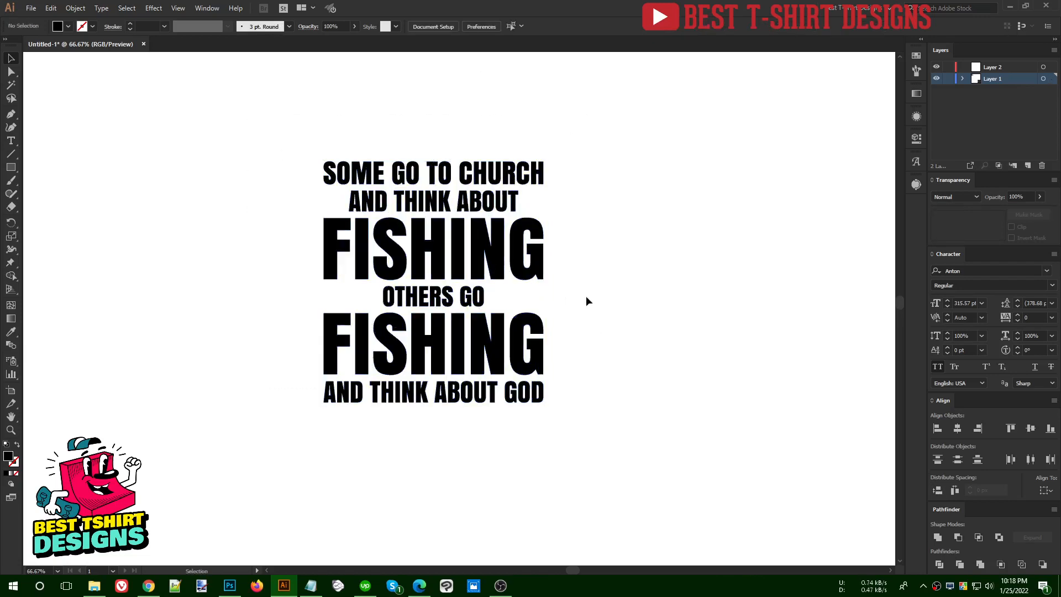
{"action": "scroll", "coordinate": [587, 296], "scroll_direction": "up", "scroll_amount": 1}
{"action": "left_click_drag", "start_coordinate": [298, 141], "coordinate": [595, 499]}
{"action": "left_click", "coordinate": [616, 350]}
{"action": "scroll", "coordinate": [287, 202], "scroll_direction": "up", "scroll_amount": 1}
{"action": "left_click_drag", "start_coordinate": [286, 148], "coordinate": [263, 157]}
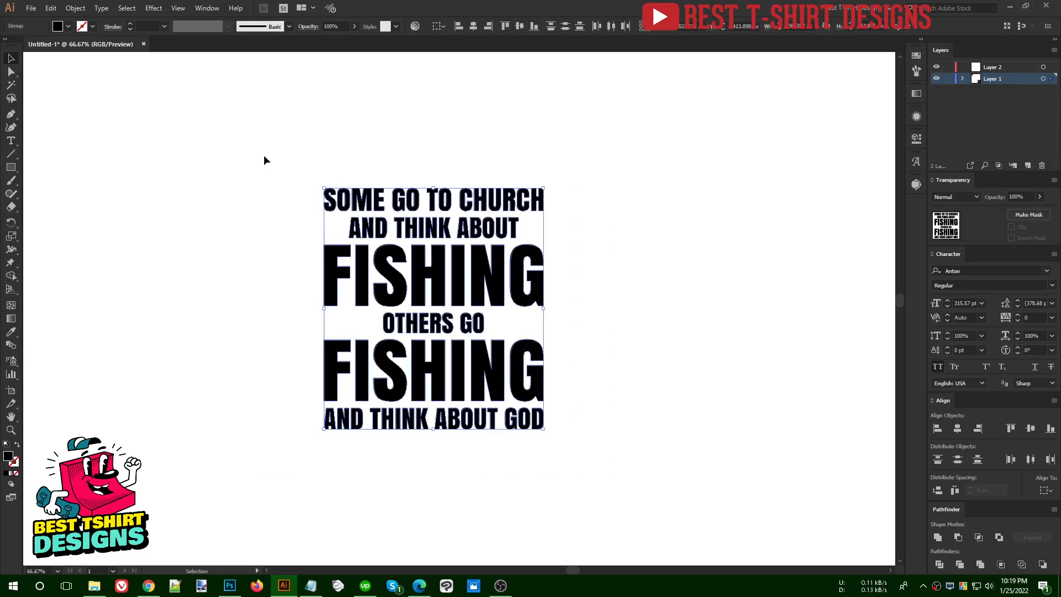
{"action": "left_click", "coordinate": [618, 358]}
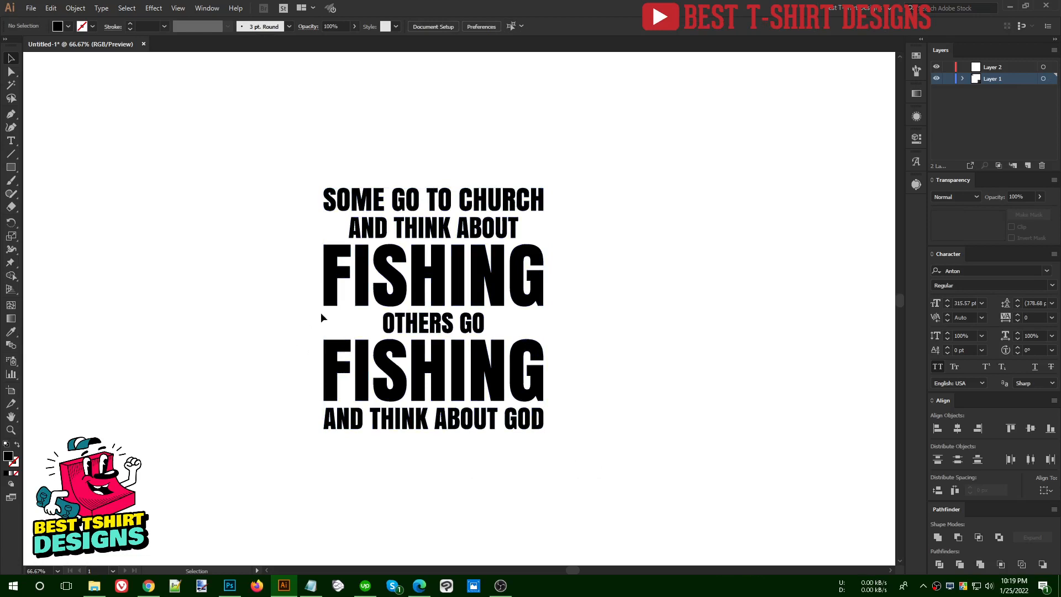
Move the lower three lines, "OTHERS GO", "FISHING" and "AND THINK ABOUT GOD", straight down to open a gap below the upper three
{"action": "left_click_drag", "start_coordinate": [305, 316], "coordinate": [612, 463]}
{"action": "key", "text": "Down"}
{"action": "key", "text": "Down"}
{"action": "key", "text": "Down"}
{"action": "key", "text": "Down"}
{"action": "key", "text": "Down"}
{"action": "key", "text": "Down"}
{"action": "key", "text": "Down"}
{"action": "key", "text": "Down"}
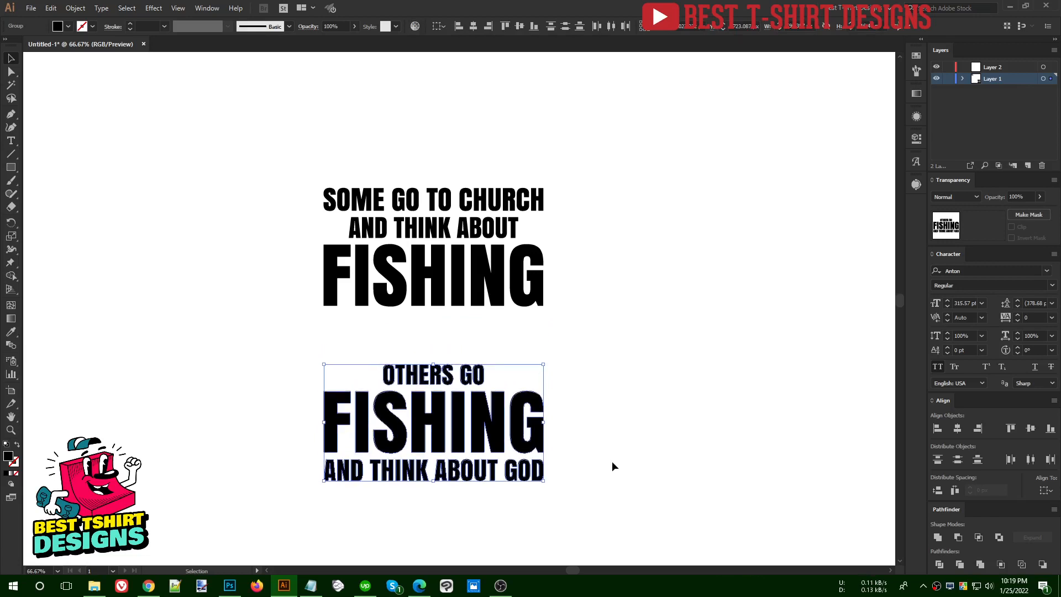
Place the fisherman and leaping fish silhouettes to the left of the gap between the two text blocks
{"action": "left_click", "coordinate": [404, 330]}
{"action": "left_click_drag", "start_coordinate": [323, 312], "coordinate": [545, 360]}
{"action": "scroll", "coordinate": [500, 363], "scroll_direction": "down", "scroll_amount": 2}
{"action": "scroll", "coordinate": [332, 221], "scroll_direction": "up", "scroll_amount": 2}
{"action": "left_click_drag", "start_coordinate": [298, 178], "coordinate": [367, 425]}
{"action": "scroll", "coordinate": [481, 489], "scroll_direction": "up", "scroll_amount": 3}
{"action": "left_click", "coordinate": [227, 311]}
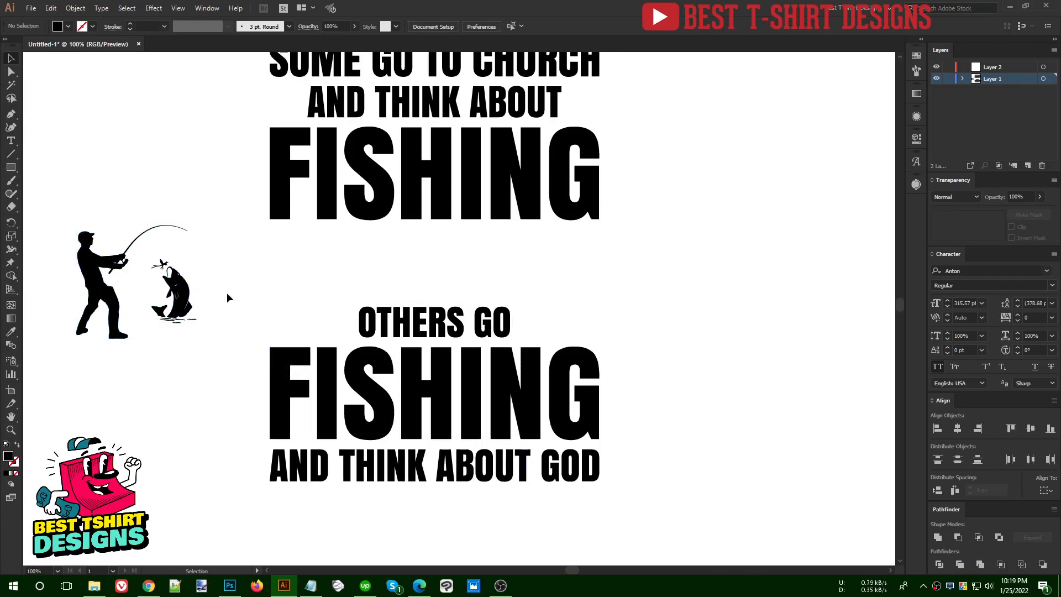
{"action": "left_click_drag", "start_coordinate": [208, 379], "coordinate": [66, 178]}
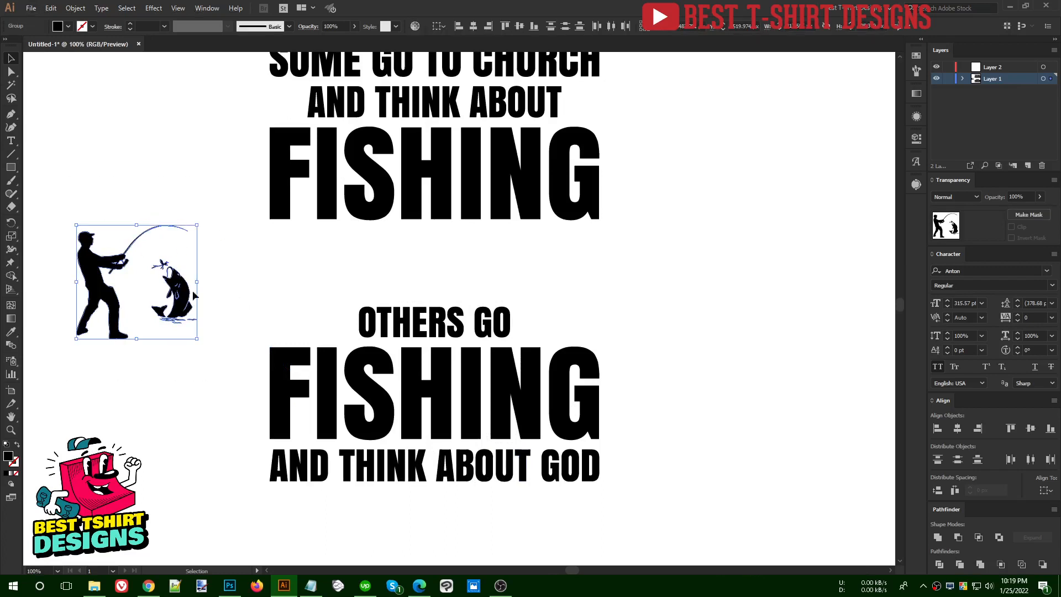
{"action": "left_click", "coordinate": [280, 297]}
{"action": "scroll", "coordinate": [284, 299], "scroll_direction": "up", "scroll_amount": 1}
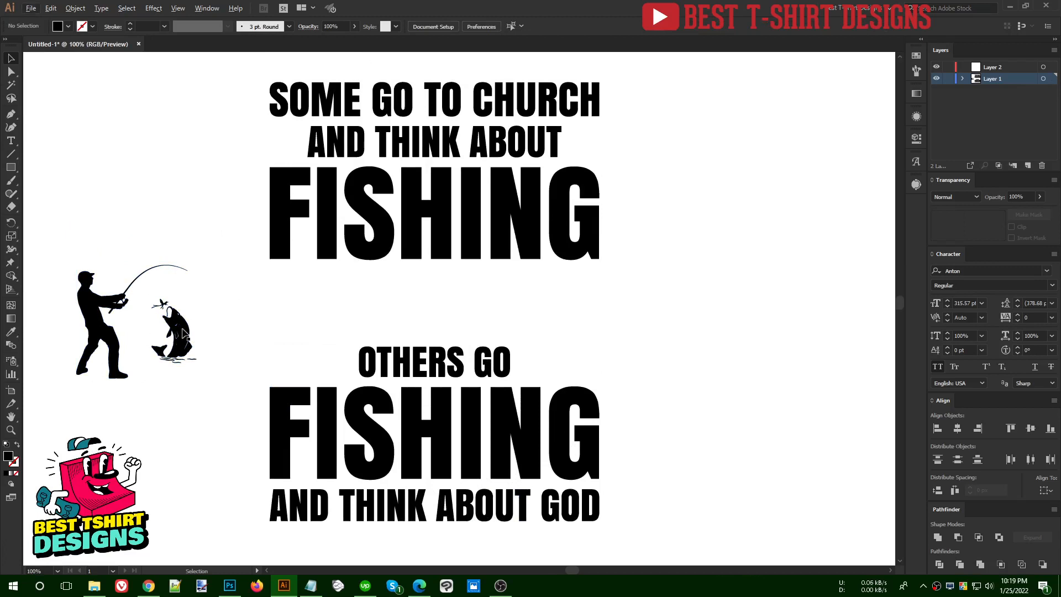
{"action": "scroll", "coordinate": [664, 302], "scroll_direction": "up", "scroll_amount": 1}
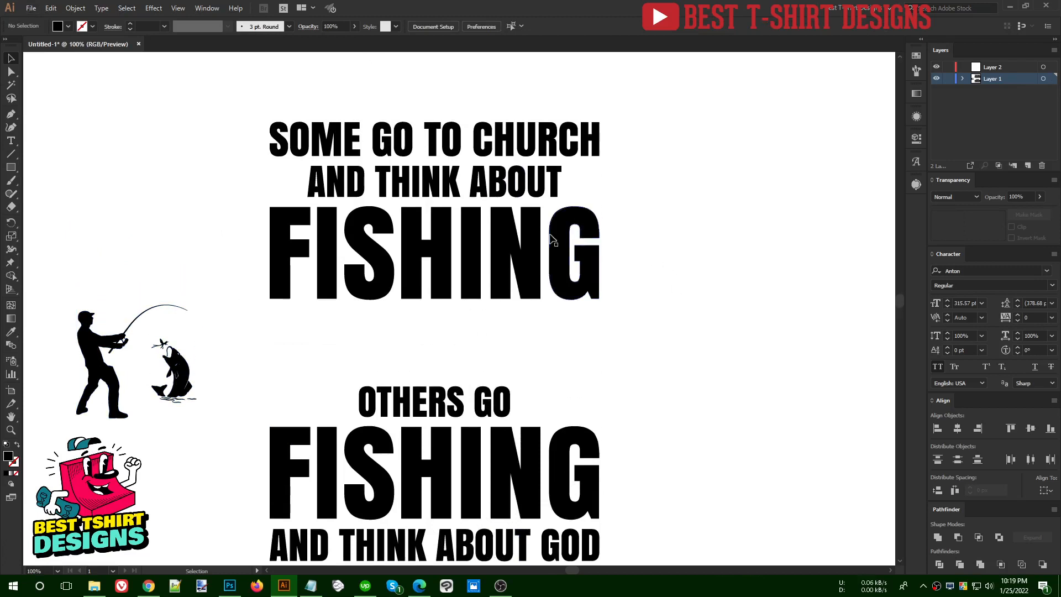
{"action": "left_click", "coordinate": [541, 237]}
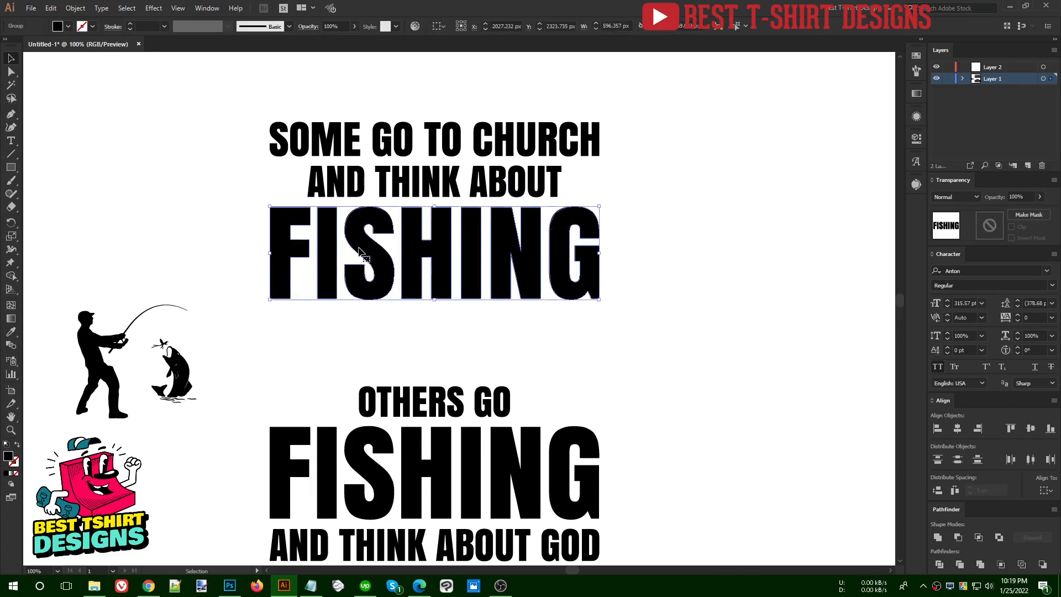
{"action": "left_click", "coordinate": [263, 206]}
{"action": "left_click_drag", "start_coordinate": [265, 207], "coordinate": [600, 300]}
{"action": "left_click", "coordinate": [472, 330]}
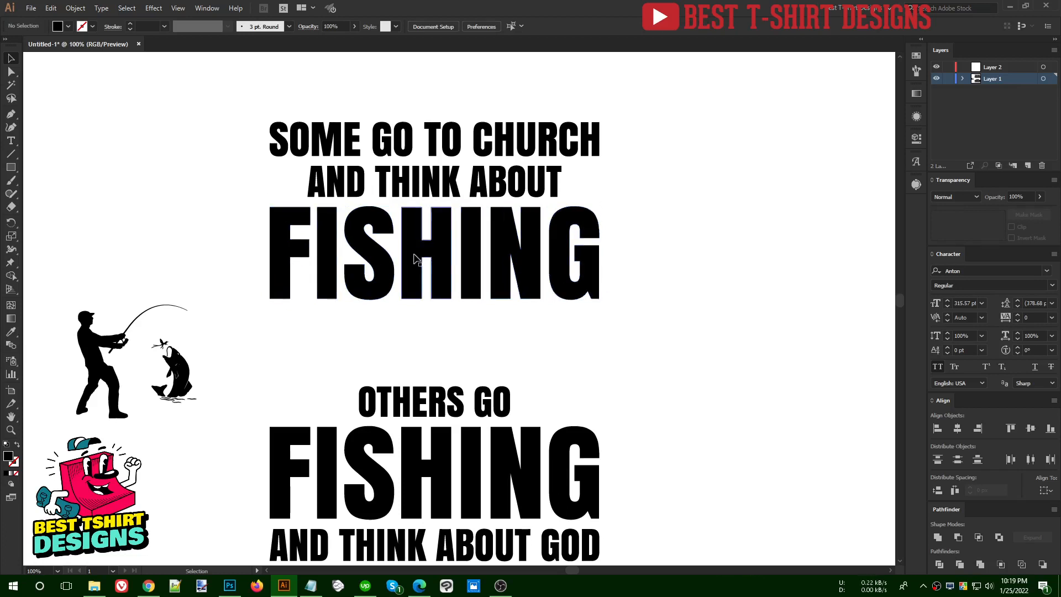
Start an Arc Lower warp on the upper "FISHING" with bend and horizontal distortion both at 0%
{"action": "left_click", "coordinate": [331, 283]}
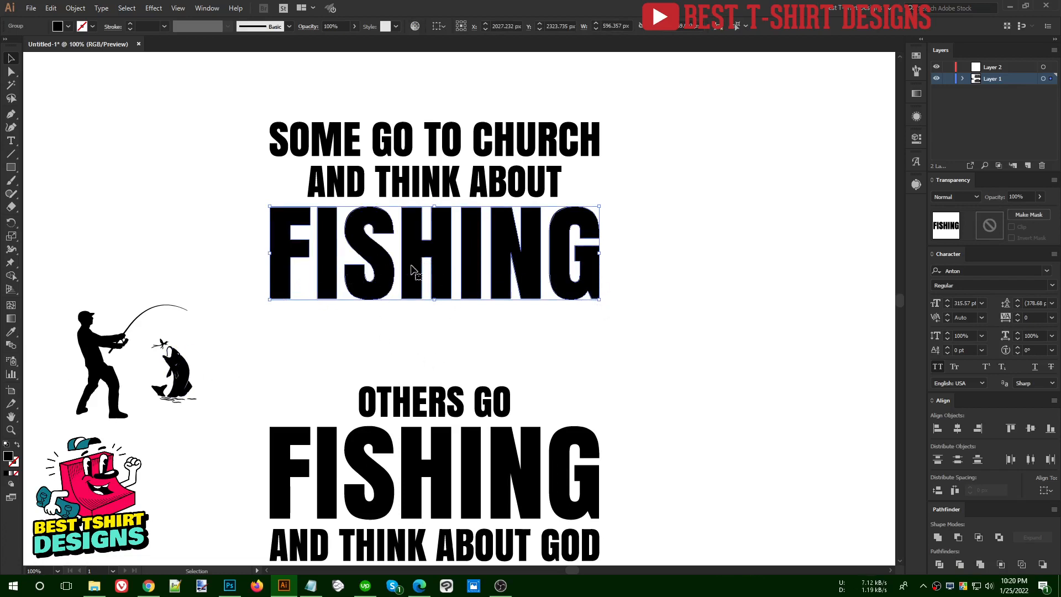
{"action": "left_click", "coordinate": [149, 8]}
{"action": "mouse_move", "coordinate": [204, 151]}
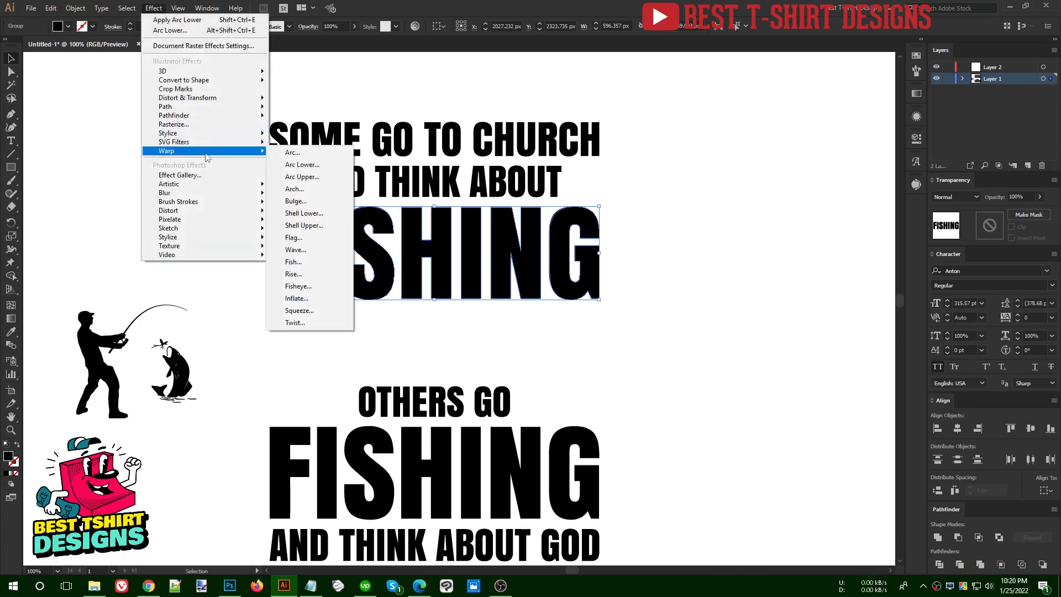
{"action": "left_click", "coordinate": [311, 169]}
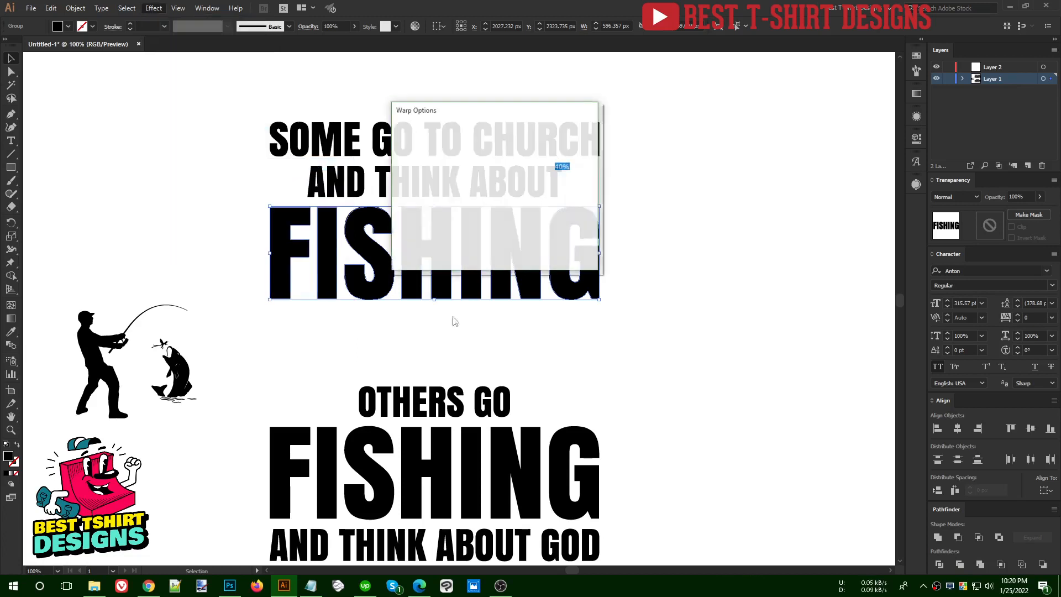
{"action": "left_click_drag", "start_coordinate": [475, 114], "coordinate": [718, 120]}
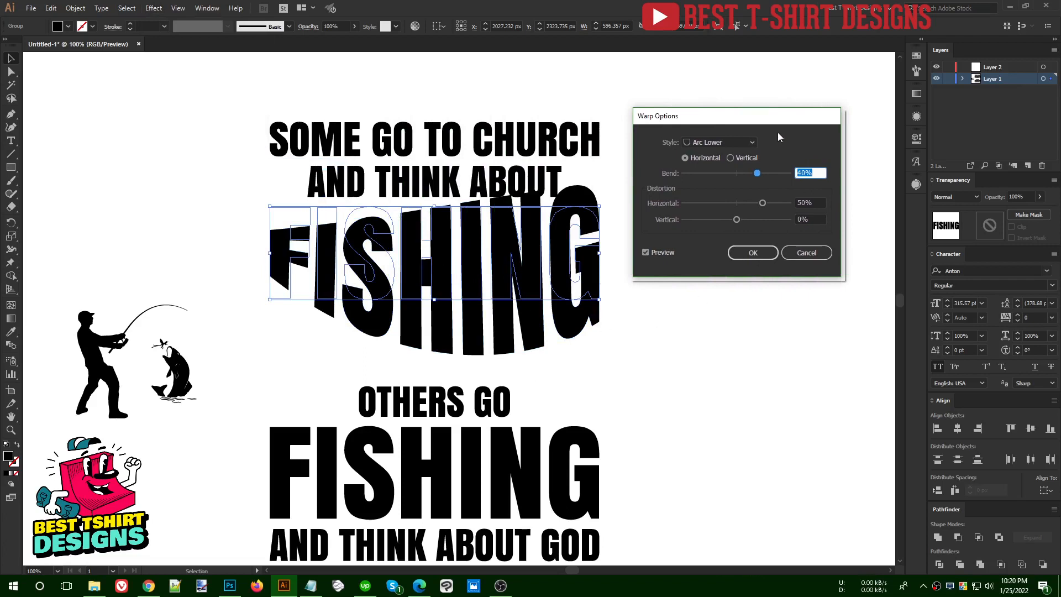
{"action": "left_click_drag", "start_coordinate": [768, 119], "coordinate": [768, 106]}
{"action": "type", "text": "0"}
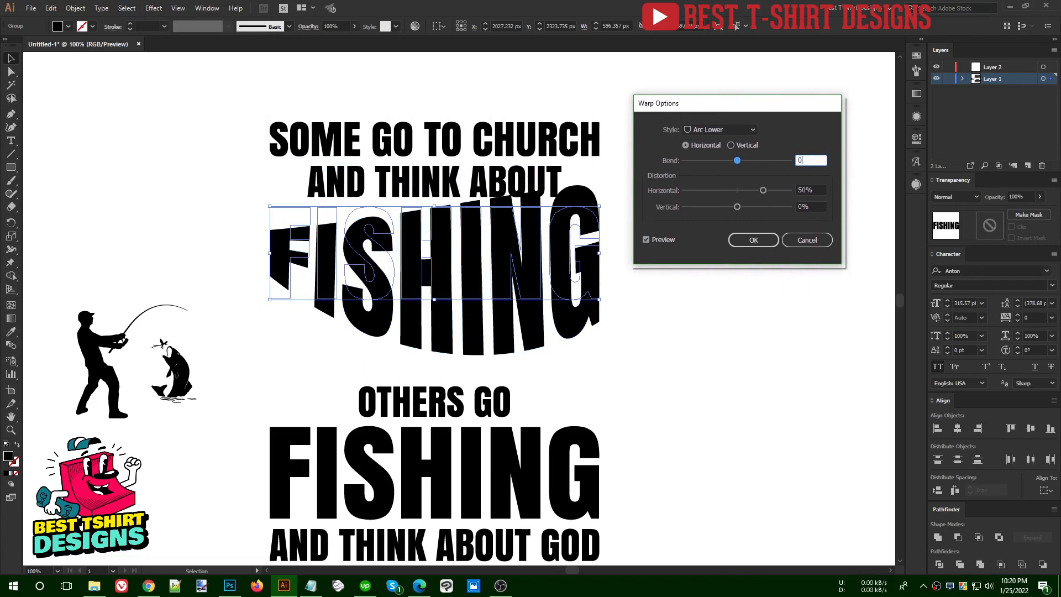
{"action": "left_click", "coordinate": [820, 189]}
{"action": "type", "text": "0"}
Set the bend of the upper word's Arc Lower warp to -20% and apply it
{"action": "left_click", "coordinate": [815, 160]}
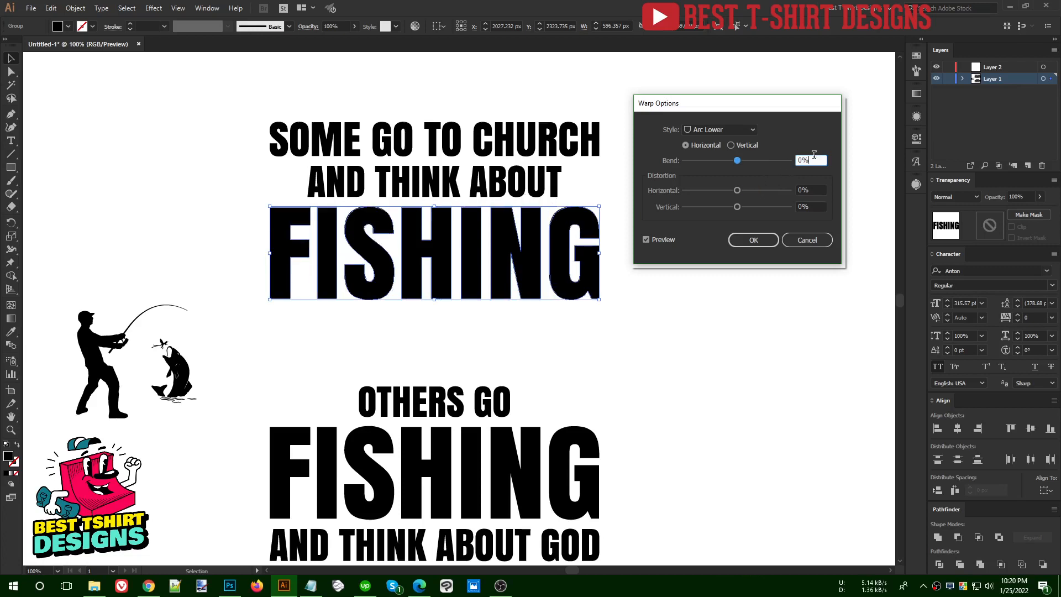
{"action": "key", "text": "shift+Up"}
{"action": "key", "text": "shift+Up"}
{"action": "key", "text": "shift+Up"}
{"action": "key", "text": "shift+Up"}
{"action": "key", "text": "shift+Up"}
{"action": "key", "text": "shift+Up"}
{"action": "key", "text": "shift+Down"}
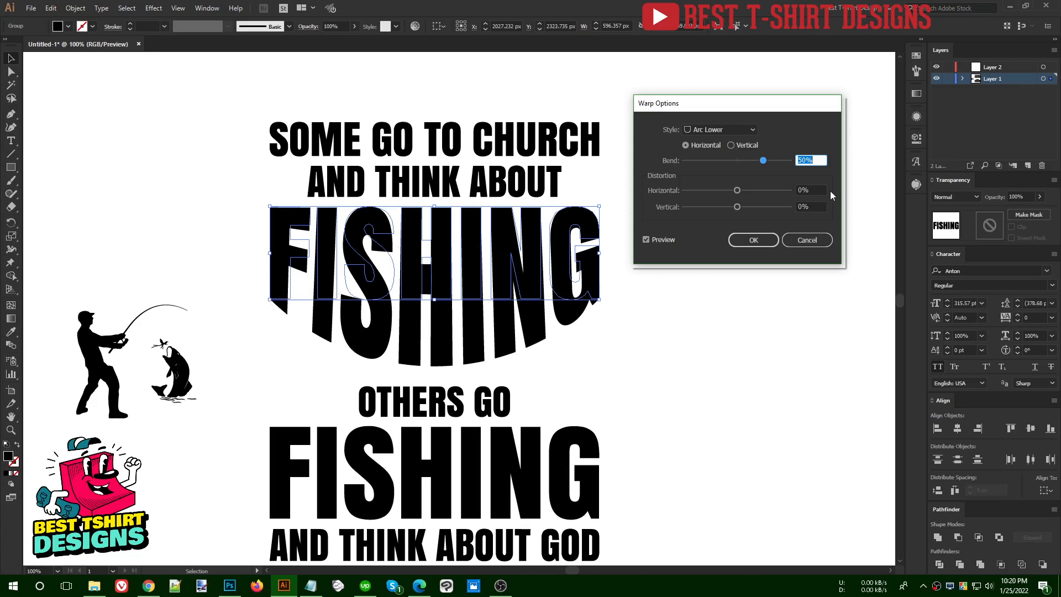
{"action": "key", "text": "shift+Down"}
{"action": "key", "text": "shift+Down"}
{"action": "key", "text": "shift+Down"}
{"action": "key", "text": "shift+Down"}
{"action": "key", "text": "shift+Down"}
{"action": "key", "text": "shift+Down"}
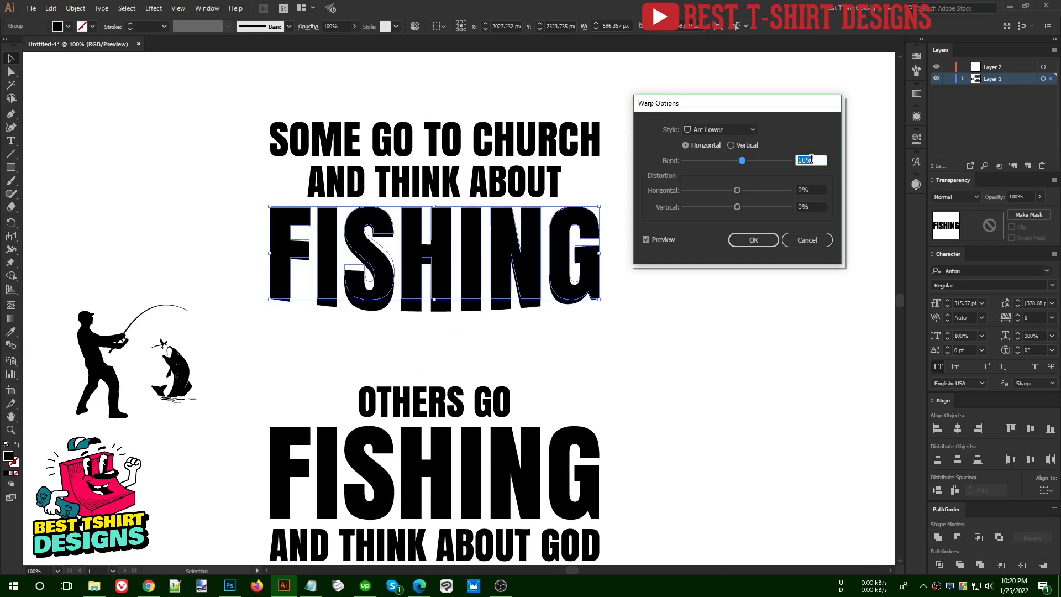
{"action": "key", "text": "shift+Down"}
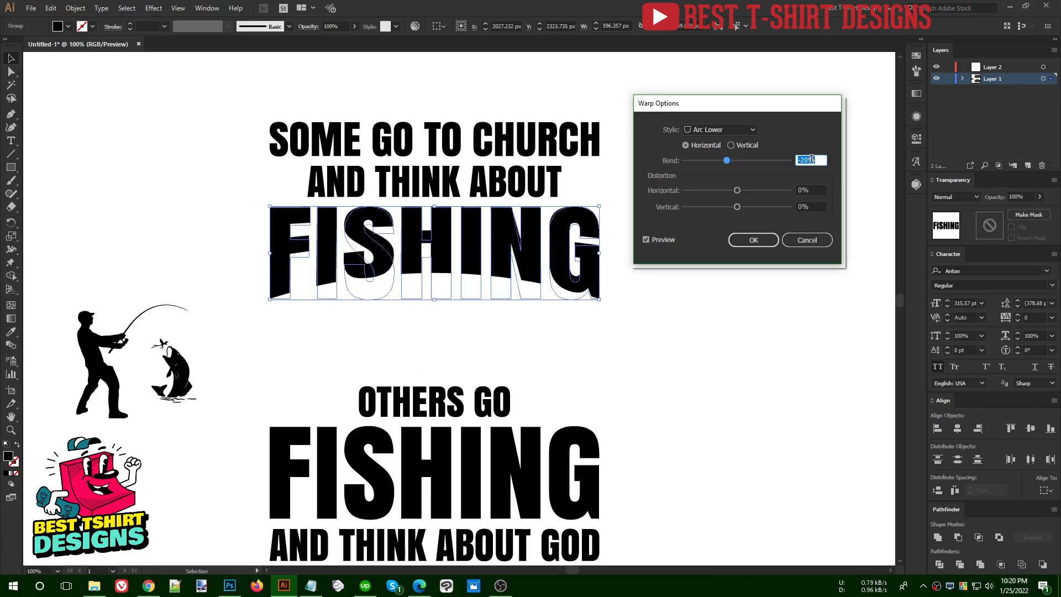
{"action": "key", "text": "shift+Down"}
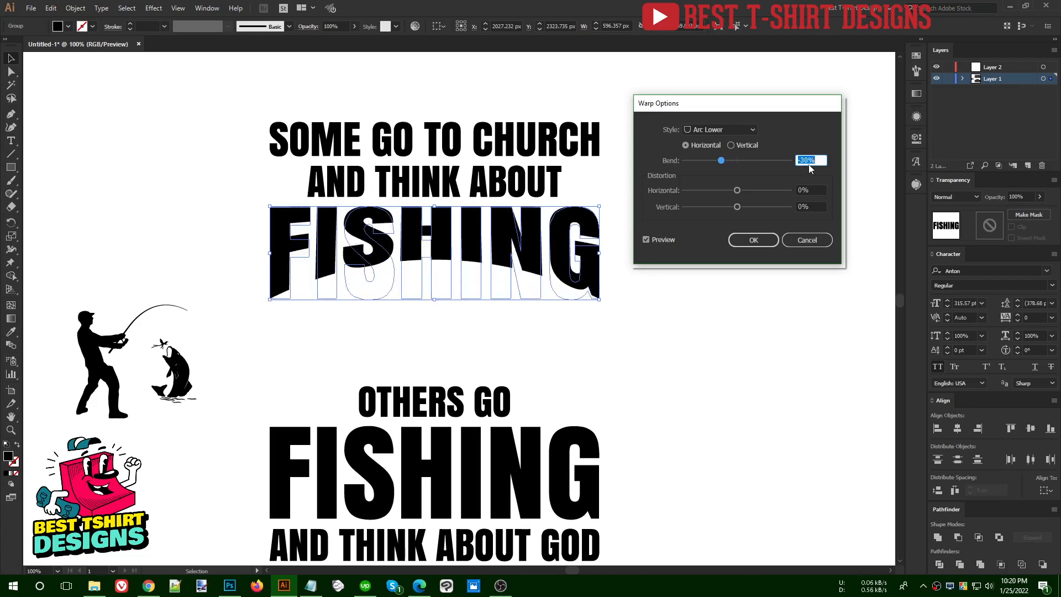
{"action": "left_click", "coordinate": [800, 160]}
{"action": "key", "text": "shift+Up"}
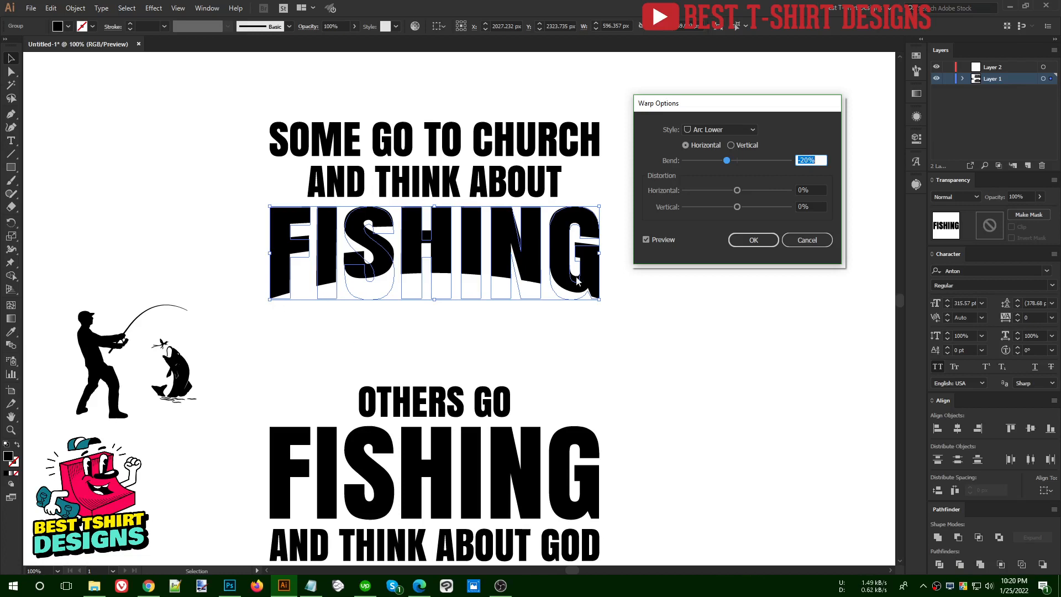
{"action": "left_click", "coordinate": [747, 245]}
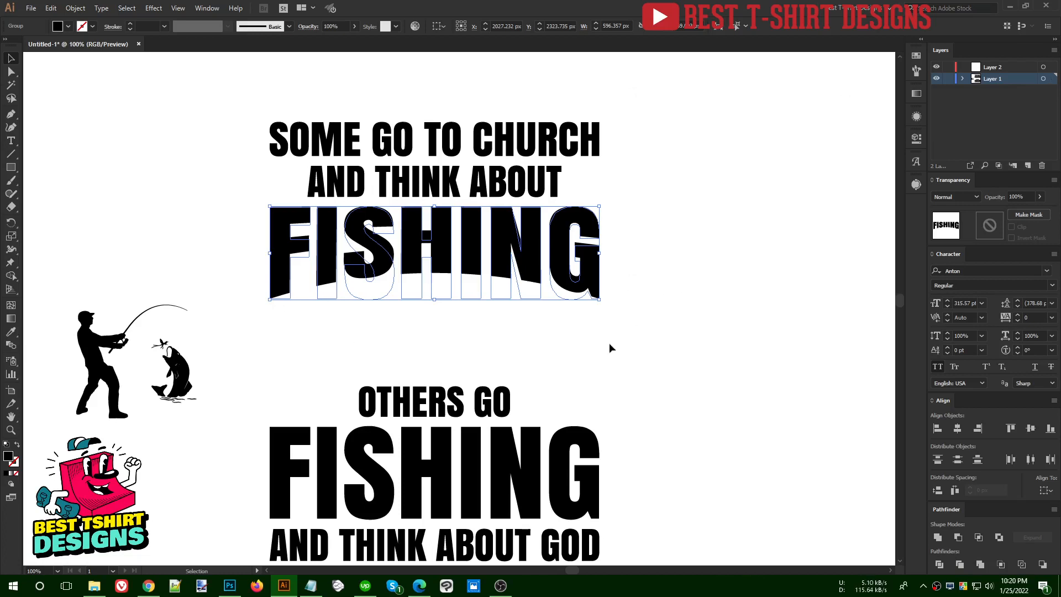
{"action": "left_click", "coordinate": [267, 350]}
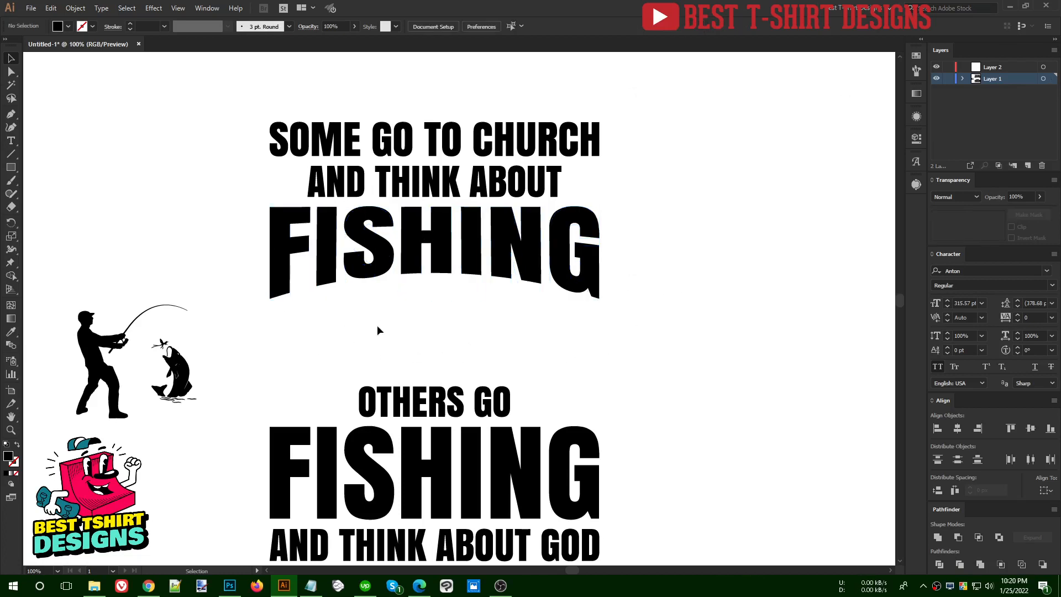
Start a horizontal warp on the lower "FISHING", trying Arc Upper before choosing the Bulge style
{"action": "scroll", "coordinate": [458, 346], "scroll_direction": "down", "scroll_amount": 2}
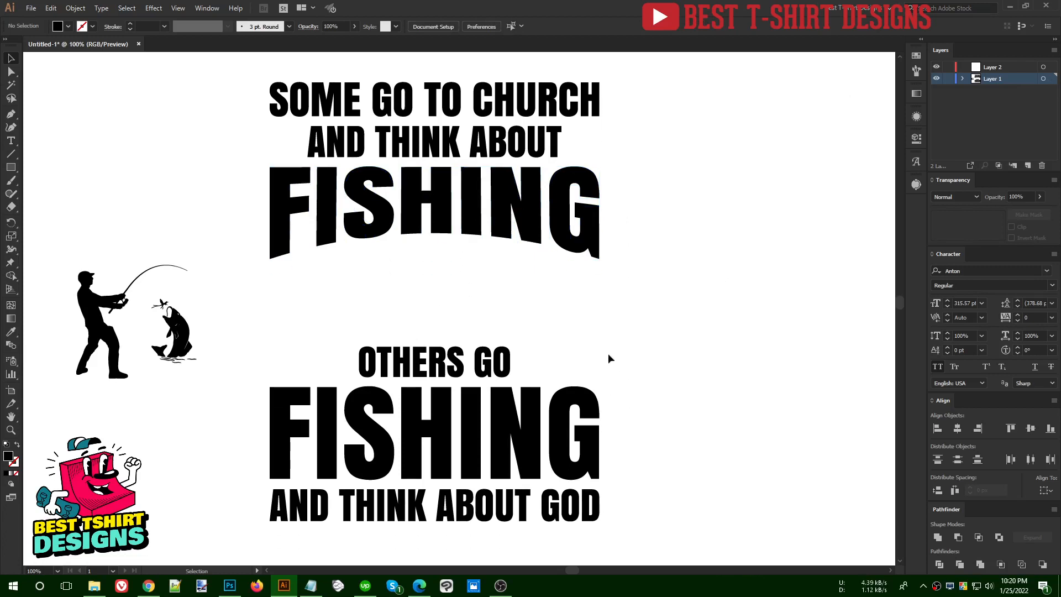
{"action": "left_click", "coordinate": [504, 402]}
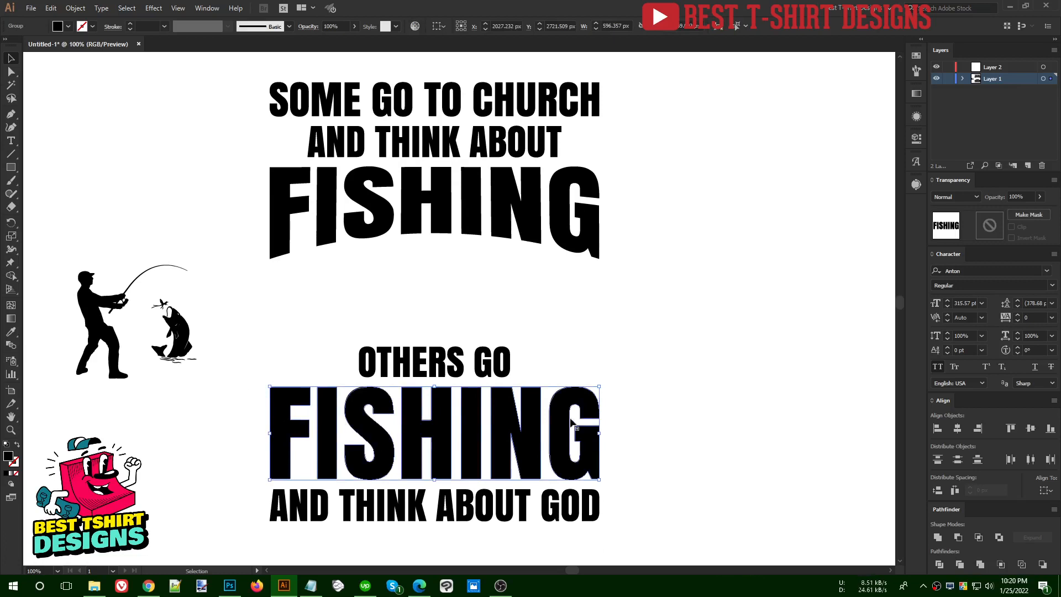
{"action": "left_click", "coordinate": [658, 400]}
{"action": "left_click", "coordinate": [556, 411]}
{"action": "left_click", "coordinate": [439, 221]}
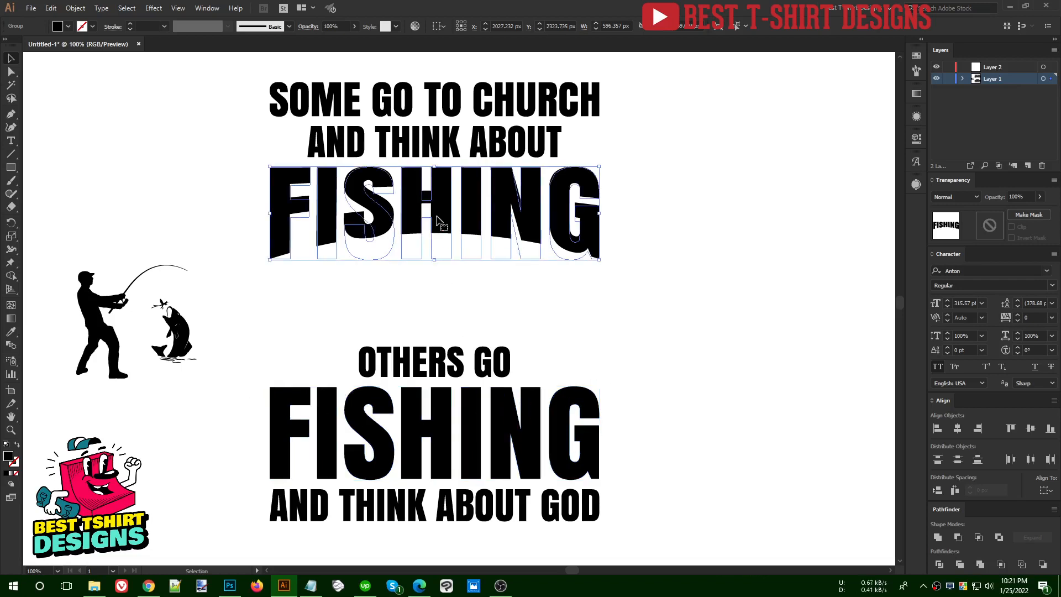
{"action": "left_click", "coordinate": [476, 405]}
{"action": "left_click", "coordinate": [154, 8]}
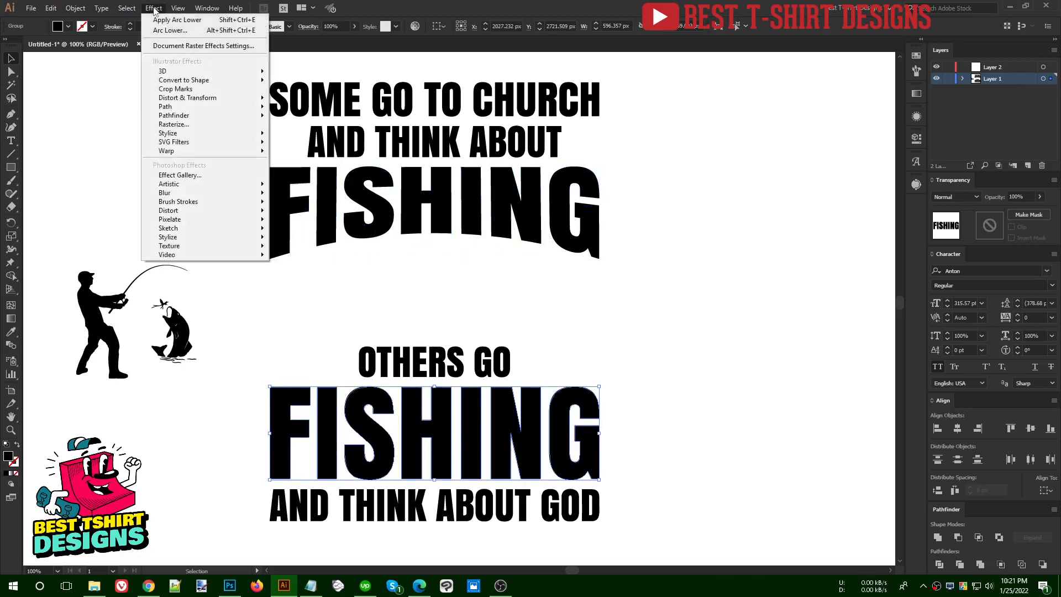
{"action": "mouse_move", "coordinate": [232, 151]}
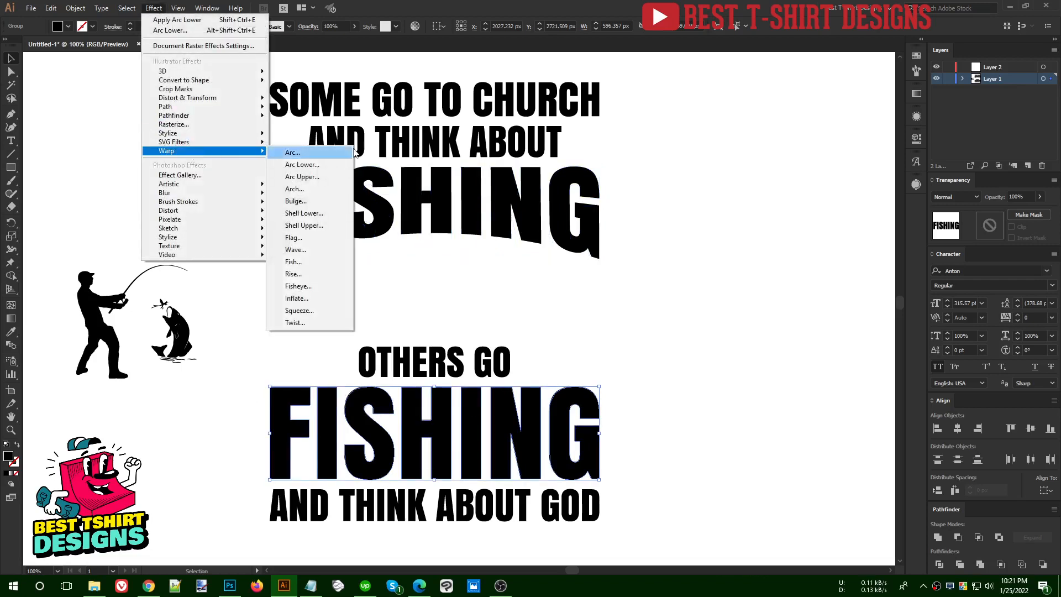
{"action": "left_click", "coordinate": [302, 176]}
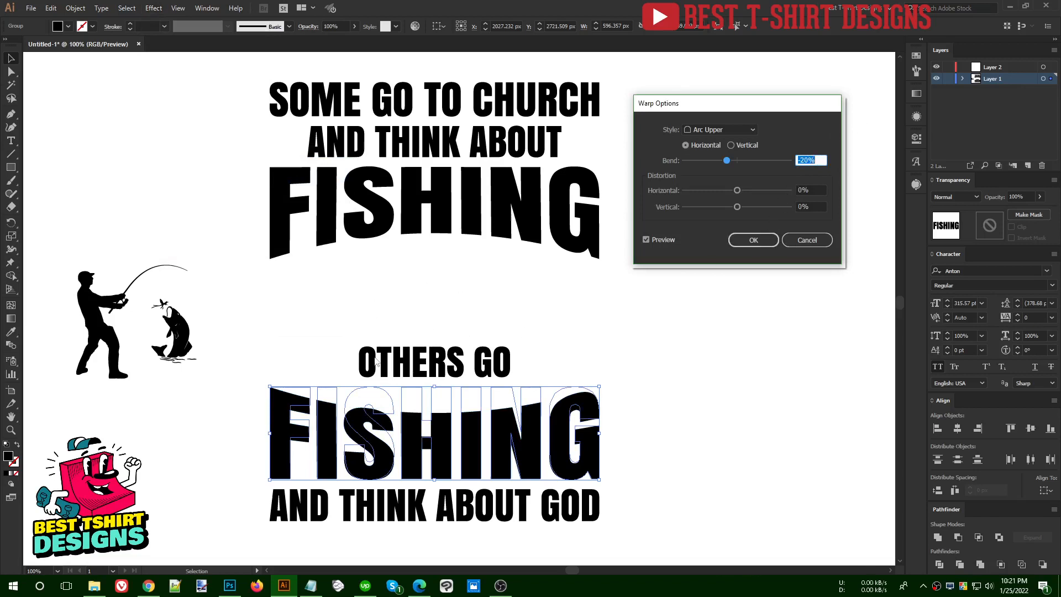
{"action": "left_click", "coordinate": [712, 131]}
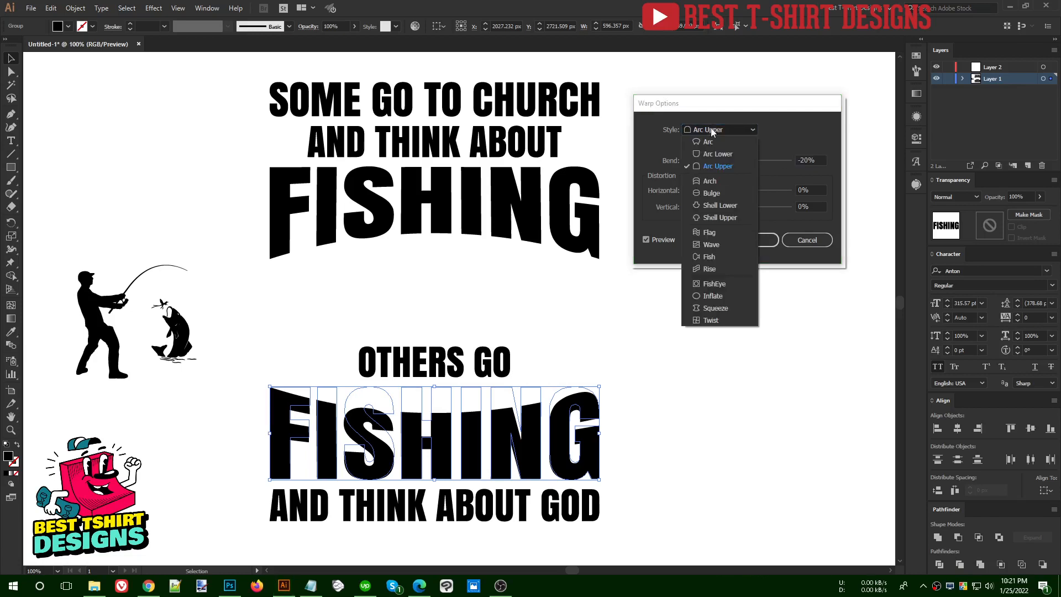
{"action": "left_click", "coordinate": [721, 192]}
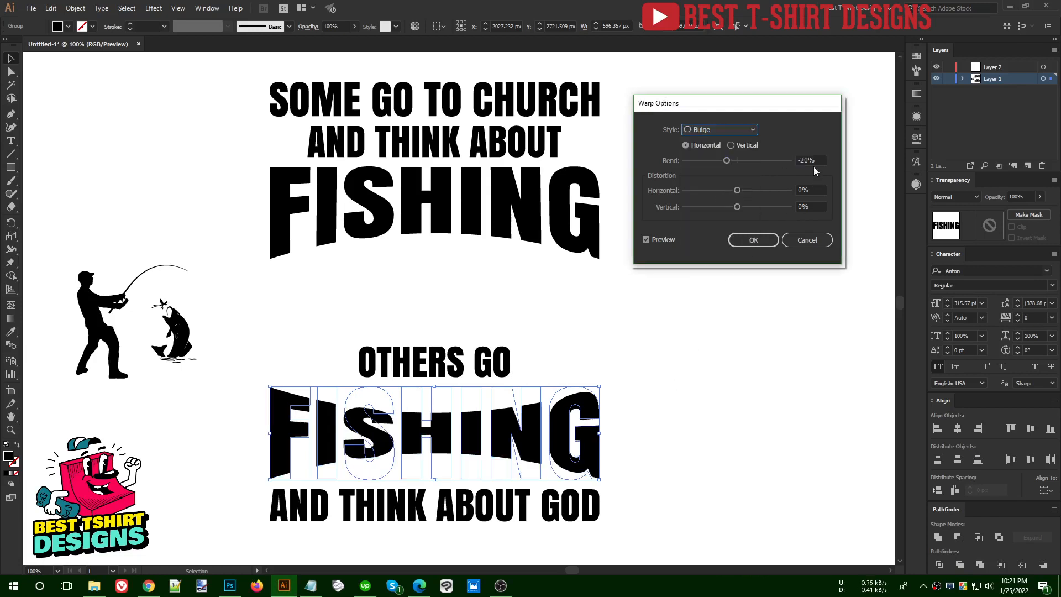
Set the bend of the lower word's Bulge warp to -15% and apply it
{"action": "scroll", "coordinate": [813, 160], "scroll_direction": "up", "scroll_amount": 1}
{"action": "scroll", "coordinate": [813, 159], "scroll_direction": "down", "scroll_amount": 2}
{"action": "scroll", "coordinate": [813, 160], "scroll_direction": "down", "scroll_amount": 3}
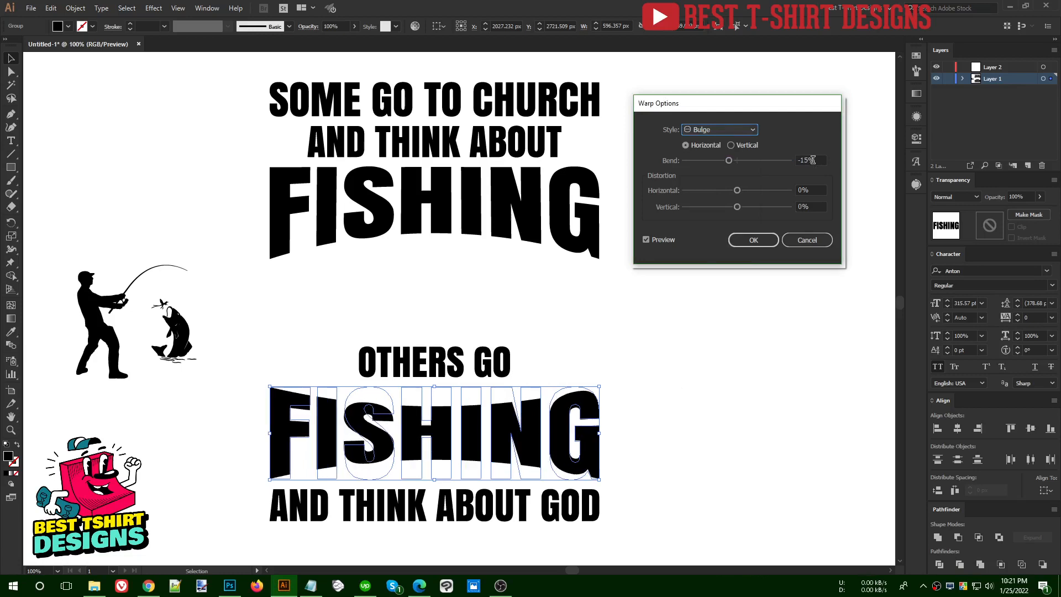
{"action": "left_click", "coordinate": [750, 242]}
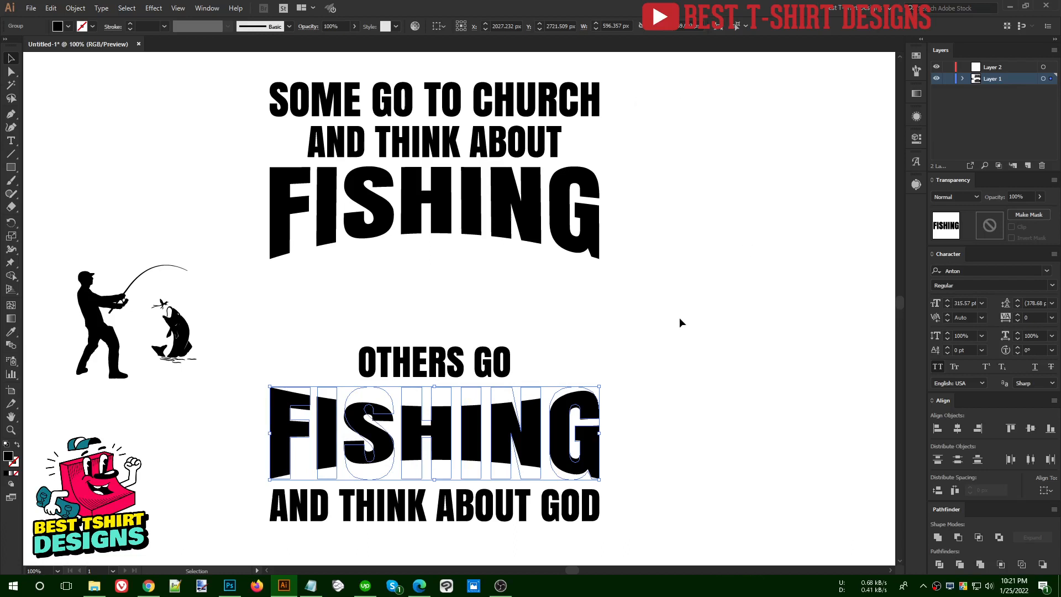
{"action": "left_click", "coordinate": [588, 345]}
{"action": "scroll", "coordinate": [588, 344], "scroll_direction": "down", "scroll_amount": 1}
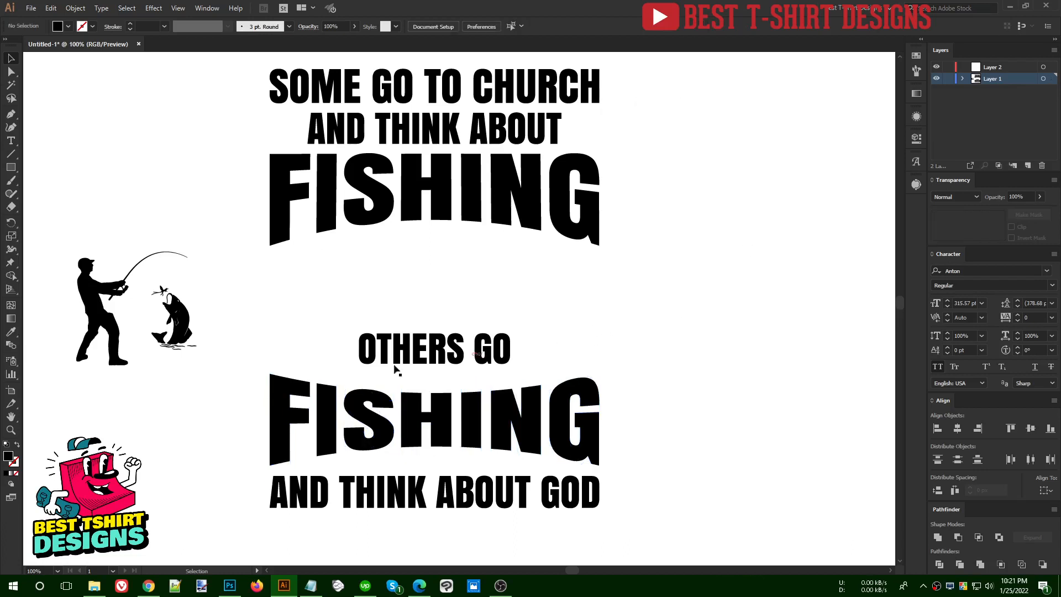
Move "OTHERS GO" down into the concave upper edge of the lower "FISHING"
{"action": "left_click", "coordinate": [441, 353]}
{"action": "key", "text": "shift+Down"}
{"action": "key", "text": "shift+Down"}
{"action": "key", "text": "shift+Down"}
{"action": "key", "text": "shift+Down"}
{"action": "key", "text": "Up"}
{"action": "key", "text": "Up"}
{"action": "key", "text": "Up"}
{"action": "key", "text": "Up"}
{"action": "key", "text": "Up"}
{"action": "key", "text": "Up"}
{"action": "key", "text": "Up"}
{"action": "key", "text": "Up"}
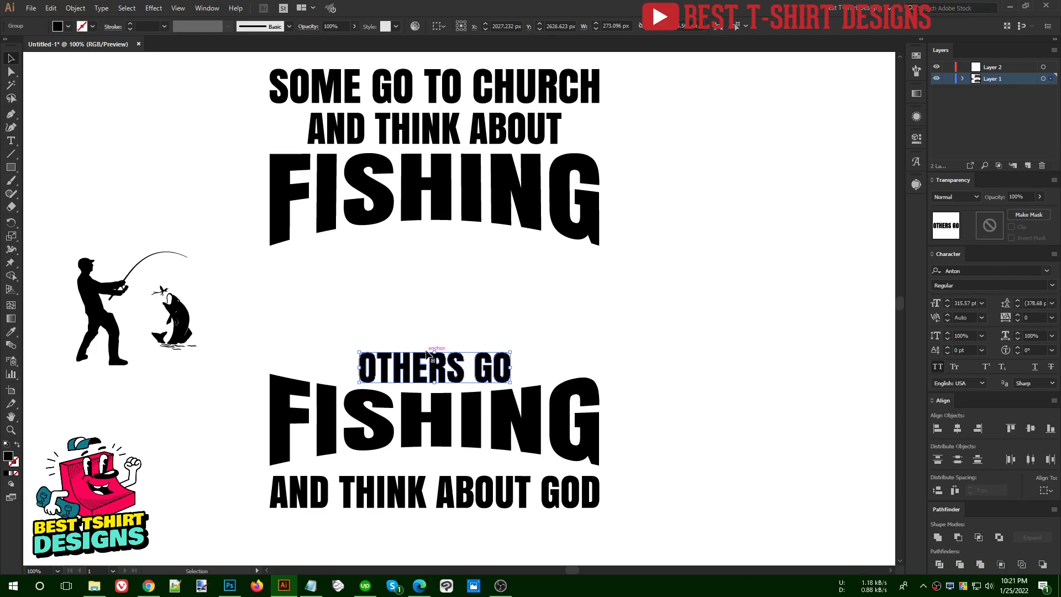
Try to shrink "AND THINK ABOUT GOD" about its center and move it up toward the lower "FISHING"
{"action": "left_click", "coordinate": [597, 498]}
{"action": "left_click_drag", "start_coordinate": [601, 491], "coordinate": [568, 494]}
{"action": "key", "text": "shift+Up"}
{"action": "key", "text": "shift+Up"}
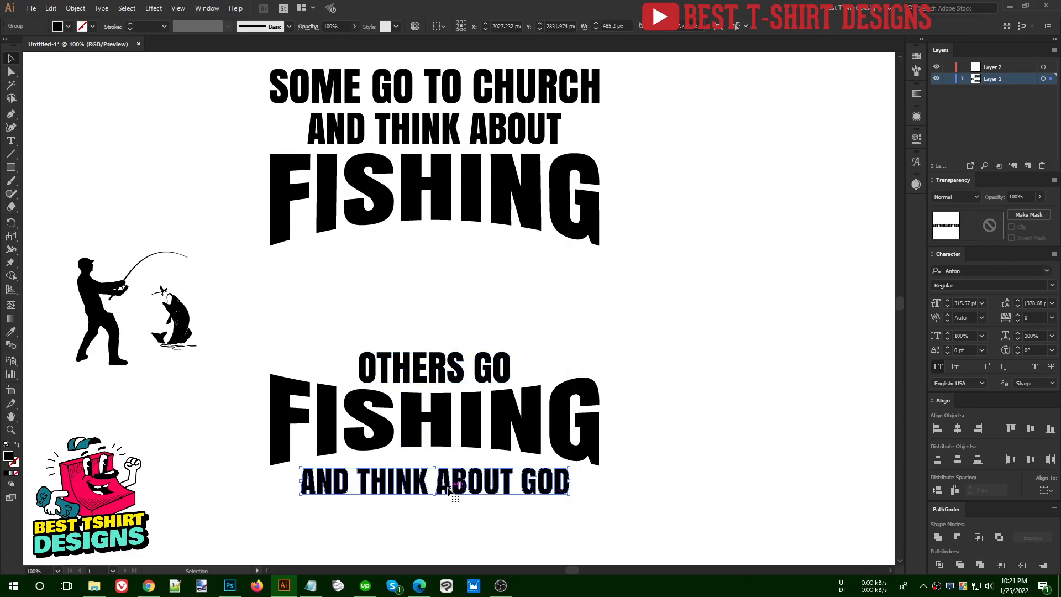
{"action": "key", "text": "ctrl+shift+o"}
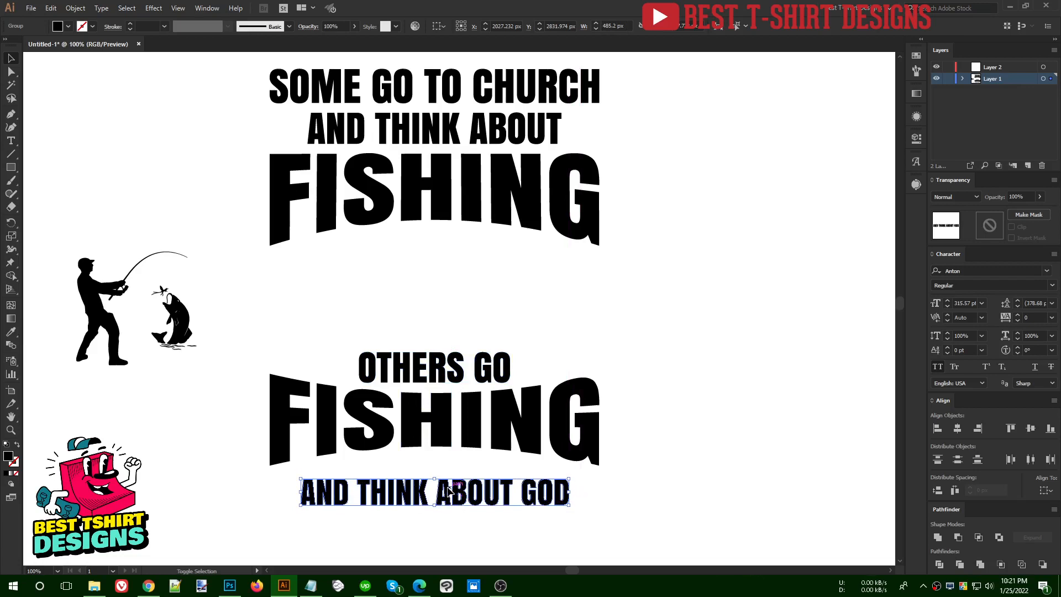
{"action": "key", "text": "a"}
{"action": "key", "text": "ctrl+z"}
{"action": "key", "text": "ctrl+z"}
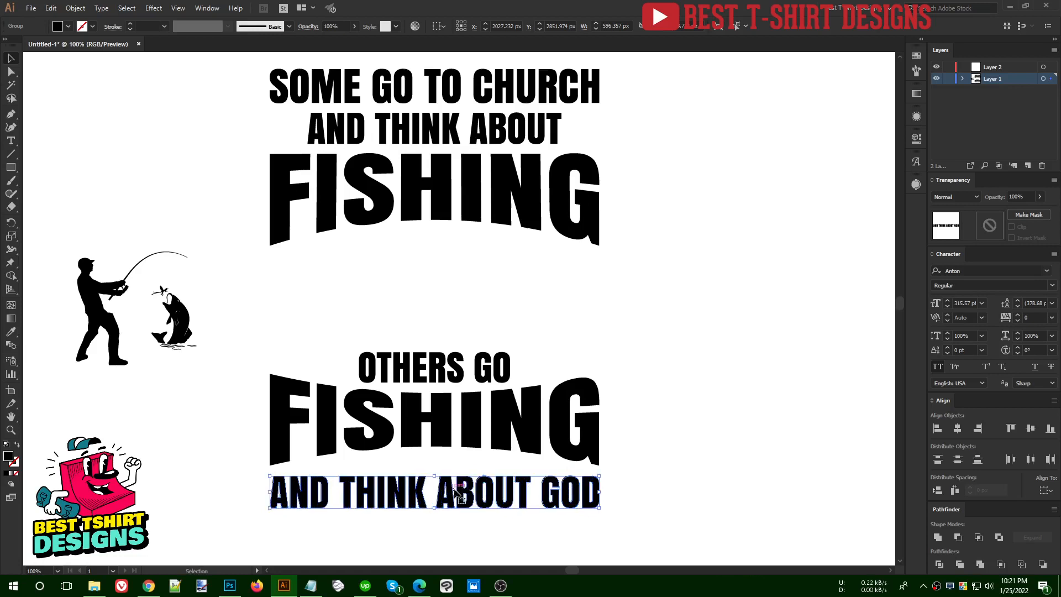
Cut "AND" out of the "AND THINK ABOUT GOD" group and paste it as a separate object in the design
{"action": "double_click", "coordinate": [446, 504]}
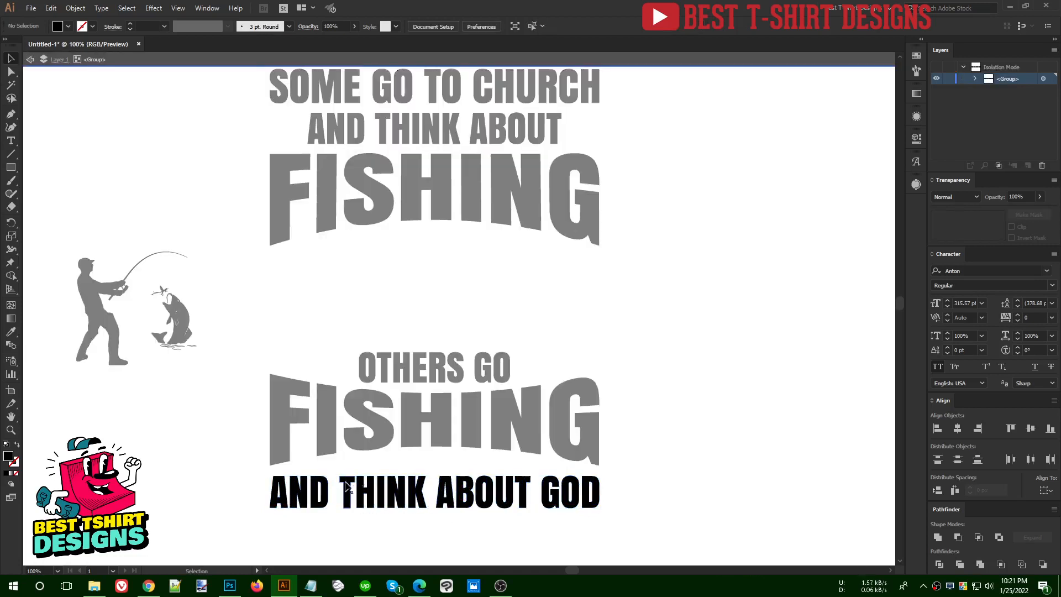
{"action": "left_click_drag", "start_coordinate": [343, 470], "coordinate": [616, 527]}
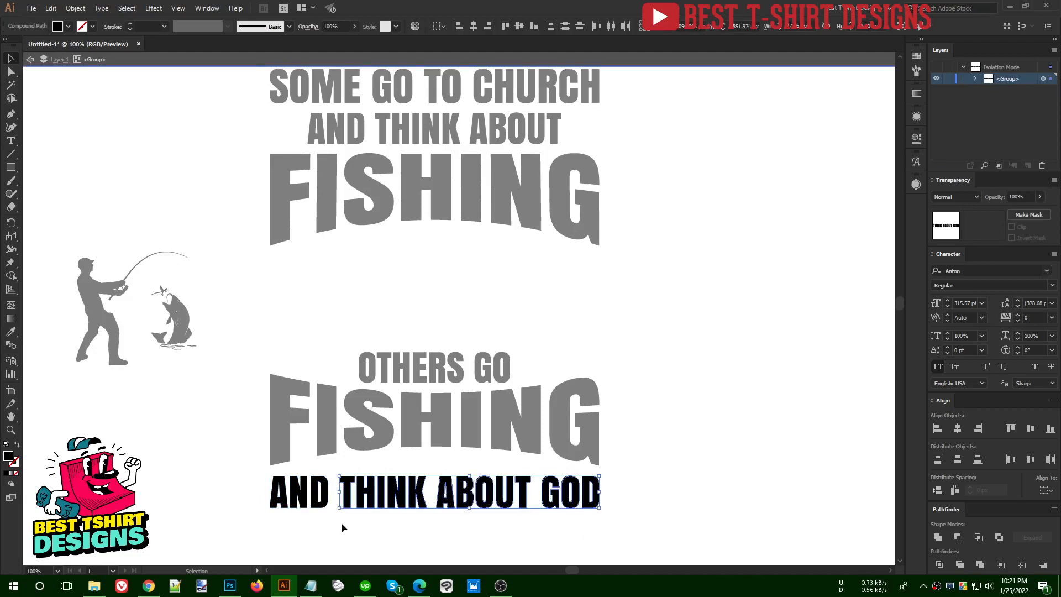
{"action": "left_click_drag", "start_coordinate": [273, 504], "coordinate": [228, 481]}
{"action": "key", "text": "a"}
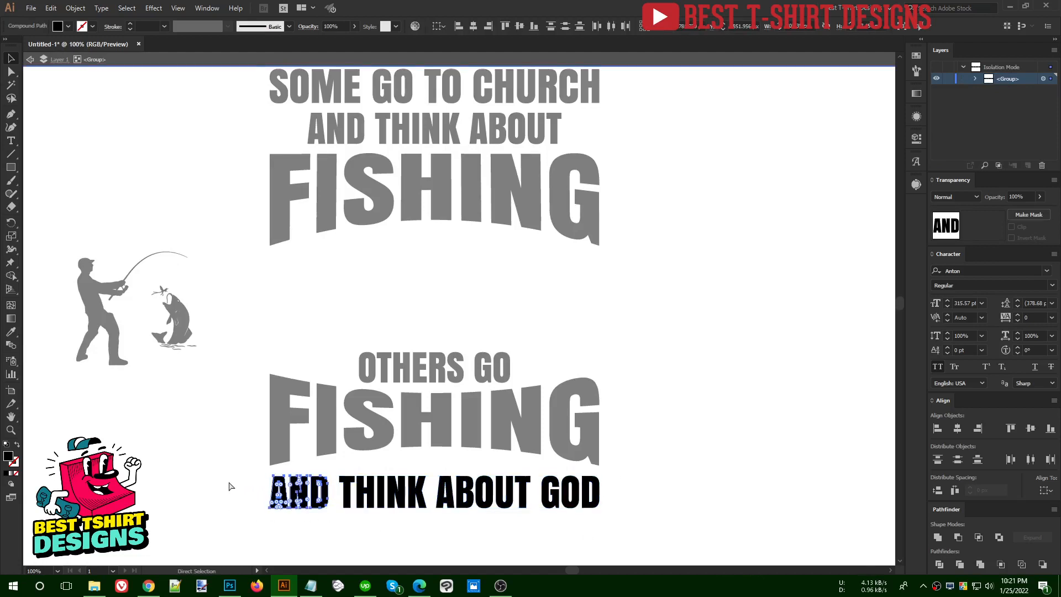
{"action": "key", "text": "Delete"}
{"action": "key", "text": "Escape"}
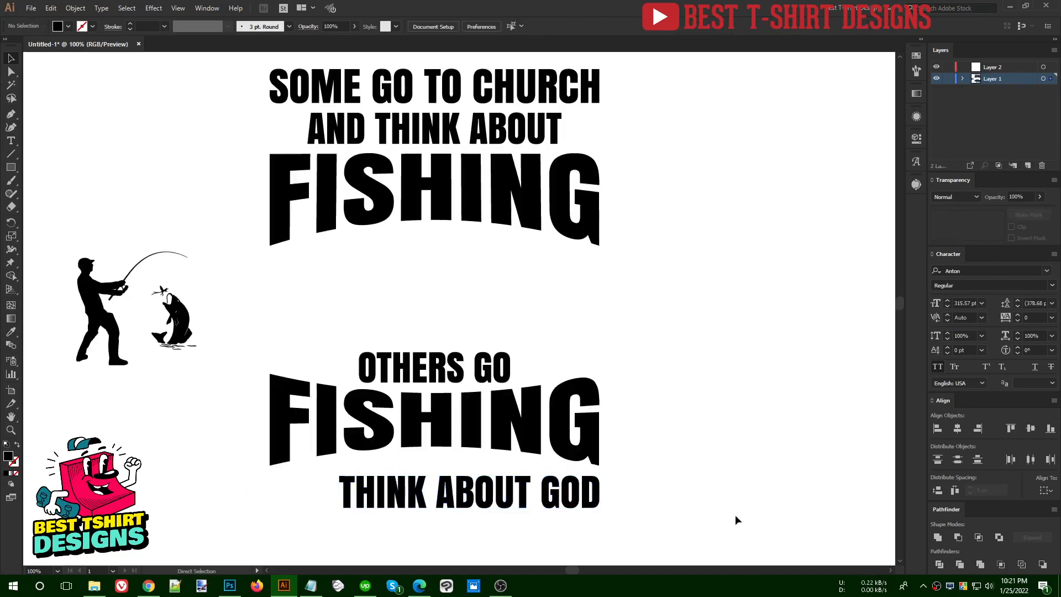
{"action": "key", "text": "ctrl+z"}
{"action": "key", "text": "v"}
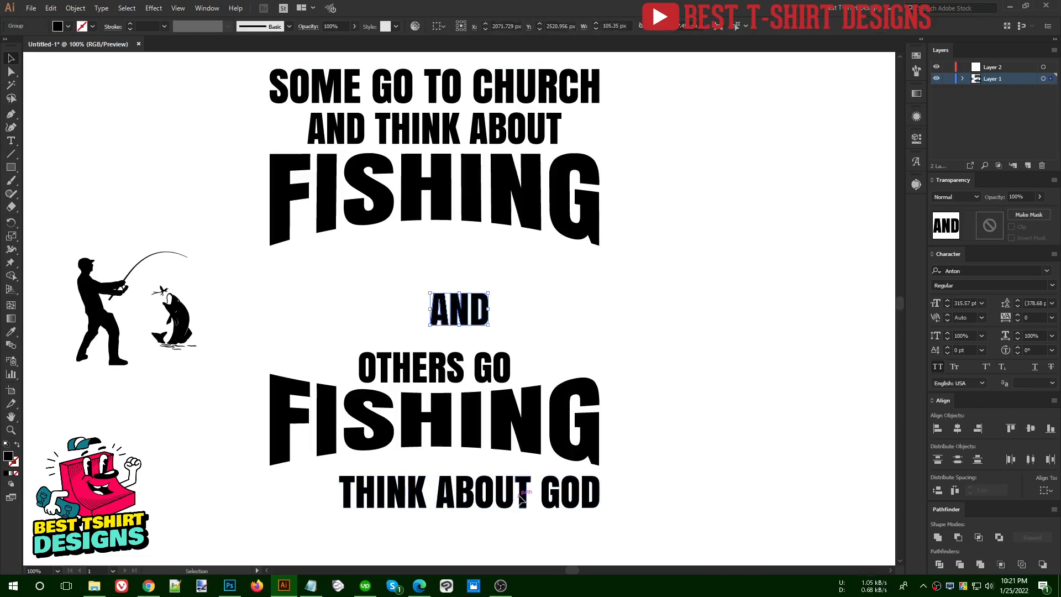
Enlarge "THINK ABOUT GOD" to the full width of the lower "FISHING" and move it down to leave room above it
{"action": "left_click", "coordinate": [520, 497]}
{"action": "left_click_drag", "start_coordinate": [339, 493], "coordinate": [271, 494]}
{"action": "key", "text": "shift+Down"}
{"action": "key", "text": "shift+Down"}
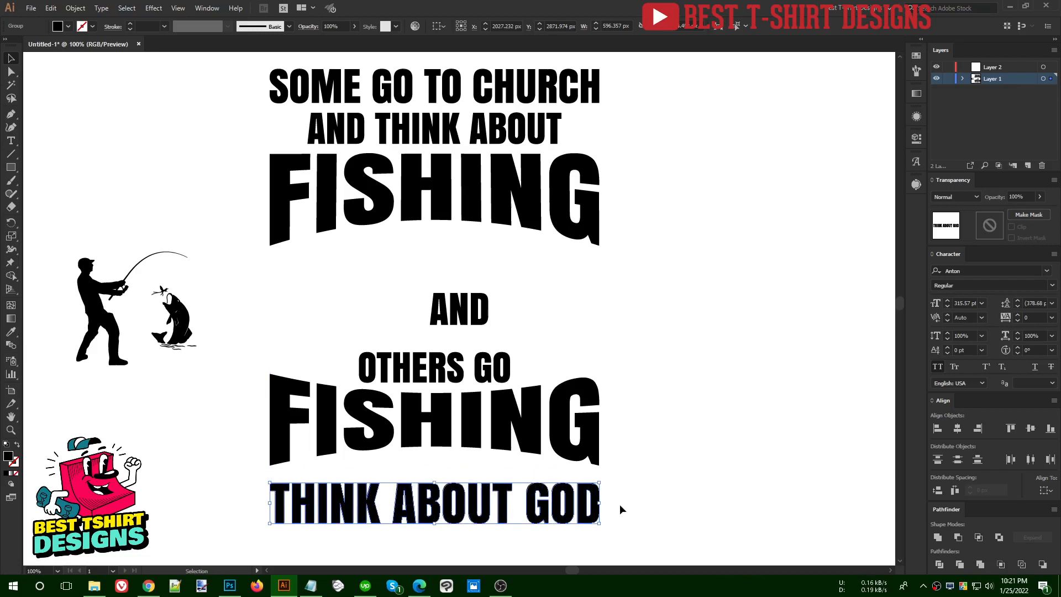
Shrink "AND" to about 85 px wide and place it between the lower "FISHING" and "THINK ABOUT GOD"
{"action": "left_click", "coordinate": [463, 323]}
{"action": "left_click_drag", "start_coordinate": [462, 323], "coordinate": [450, 463]}
{"action": "key", "text": "Down"}
{"action": "key", "text": "Down"}
{"action": "key", "text": "Down"}
{"action": "key", "text": "Down"}
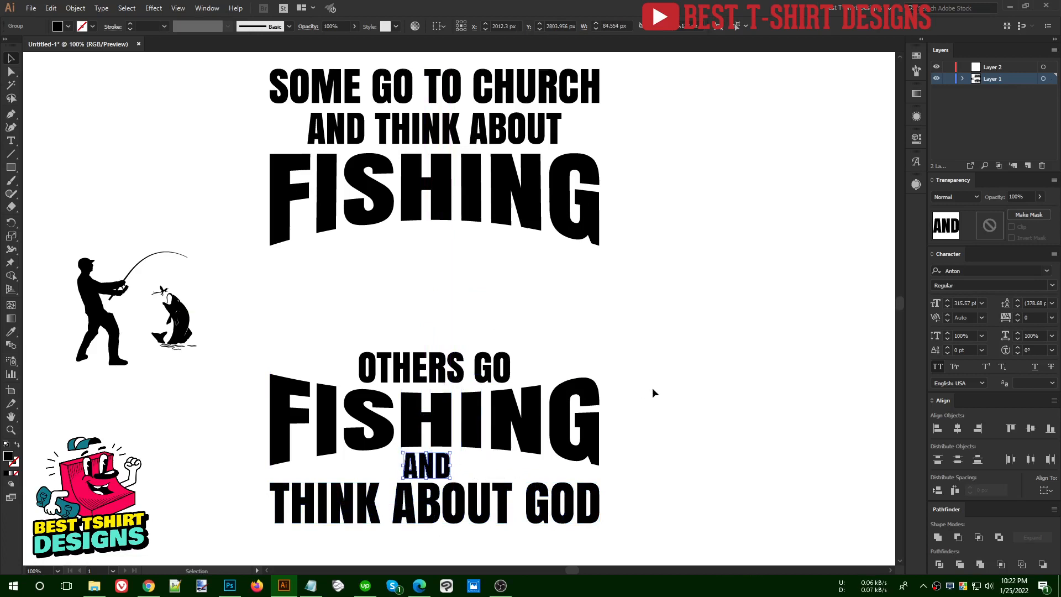
{"action": "left_click", "coordinate": [653, 392]}
Scale "OTHERS GO" down slightly about its center, keeping it just above the lower "FISHING"
{"action": "left_click", "coordinate": [512, 368]}
{"action": "left_click_drag", "start_coordinate": [512, 368], "coordinate": [501, 367]}
{"action": "key", "text": "shift+Down"}
{"action": "key", "text": "shift+Down"}
{"action": "key", "text": "shift+Up"}
{"action": "key", "text": "shift+Up"}
Change the bend of the lower "FISHING" Bulge warp to -20% and apply it
{"action": "left_click", "coordinate": [535, 412]}
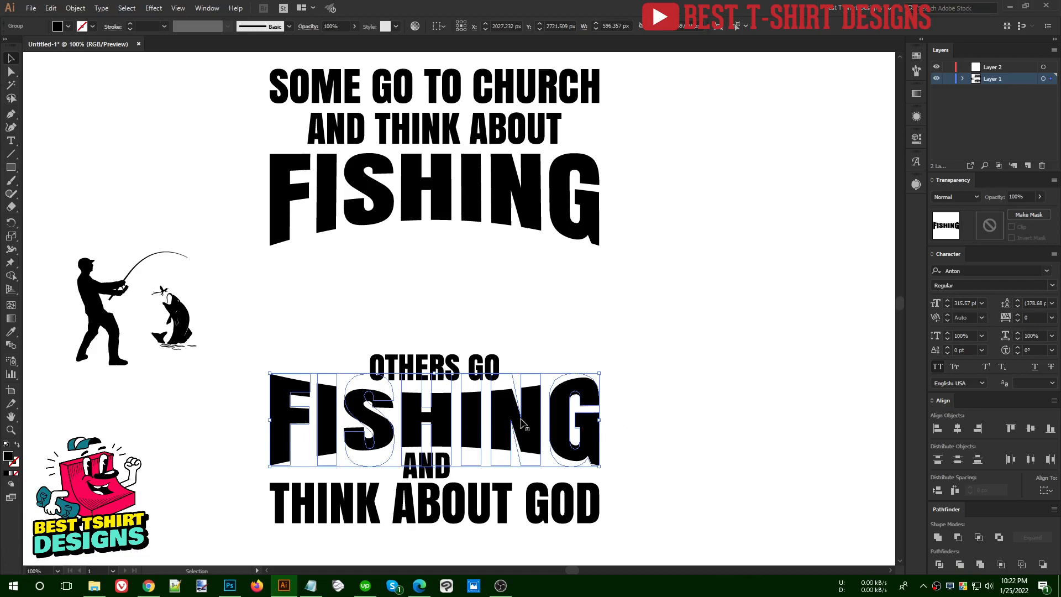
{"action": "scroll", "coordinate": [372, 435], "scroll_direction": "up", "scroll_amount": 2}
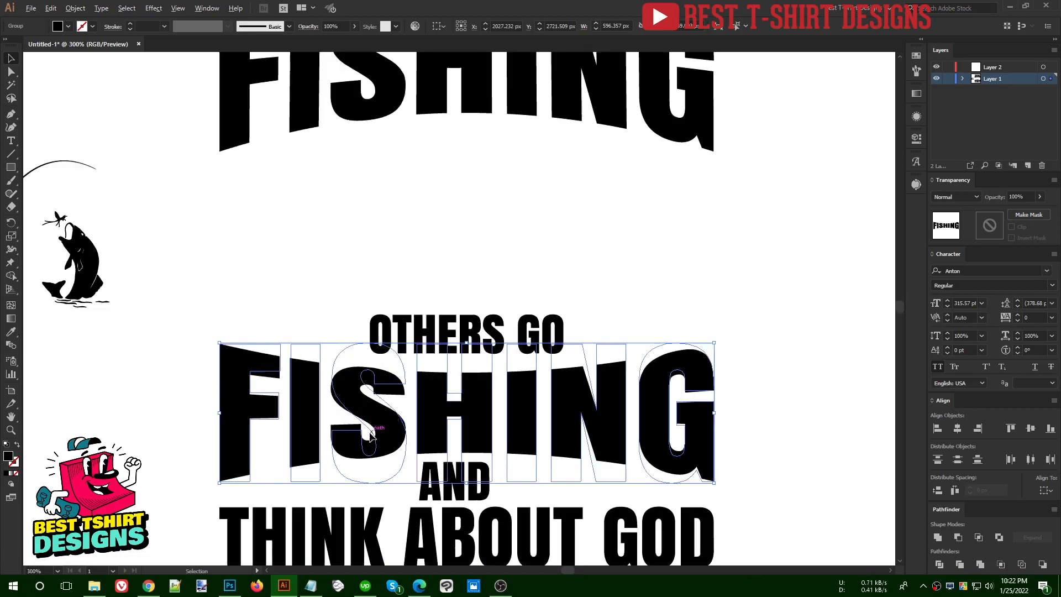
{"action": "scroll", "coordinate": [371, 435], "scroll_direction": "up", "scroll_amount": 2}
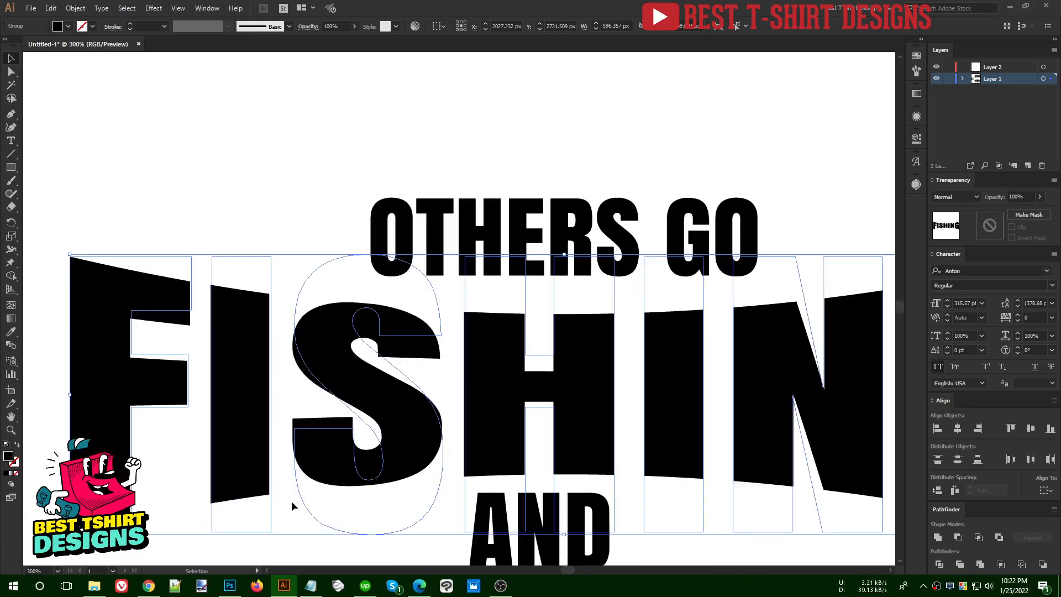
{"action": "scroll", "coordinate": [444, 321], "scroll_direction": "down", "scroll_amount": 2}
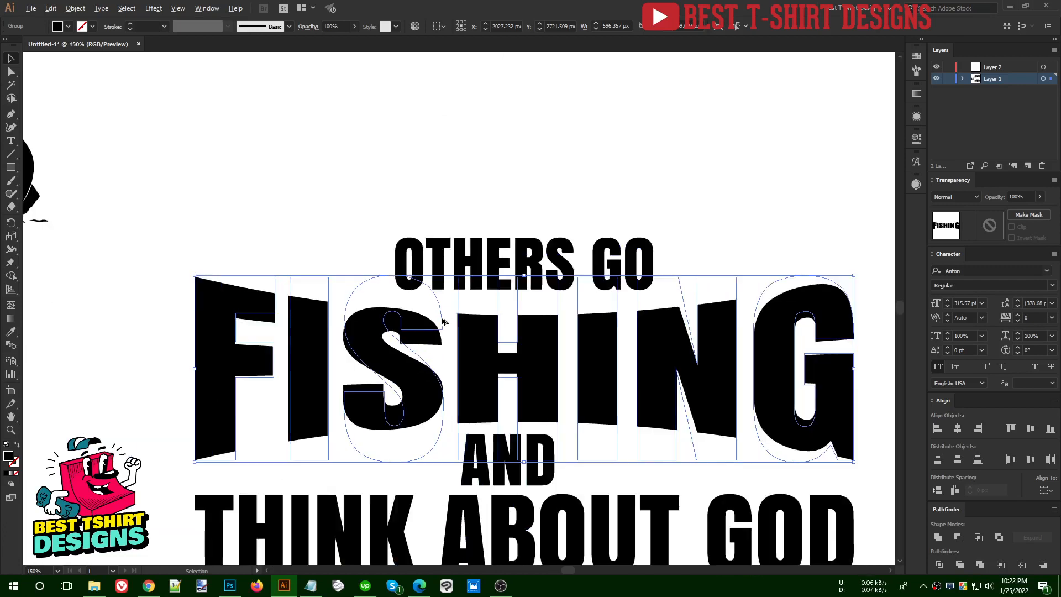
{"action": "scroll", "coordinate": [442, 321], "scroll_direction": "down", "scroll_amount": 1}
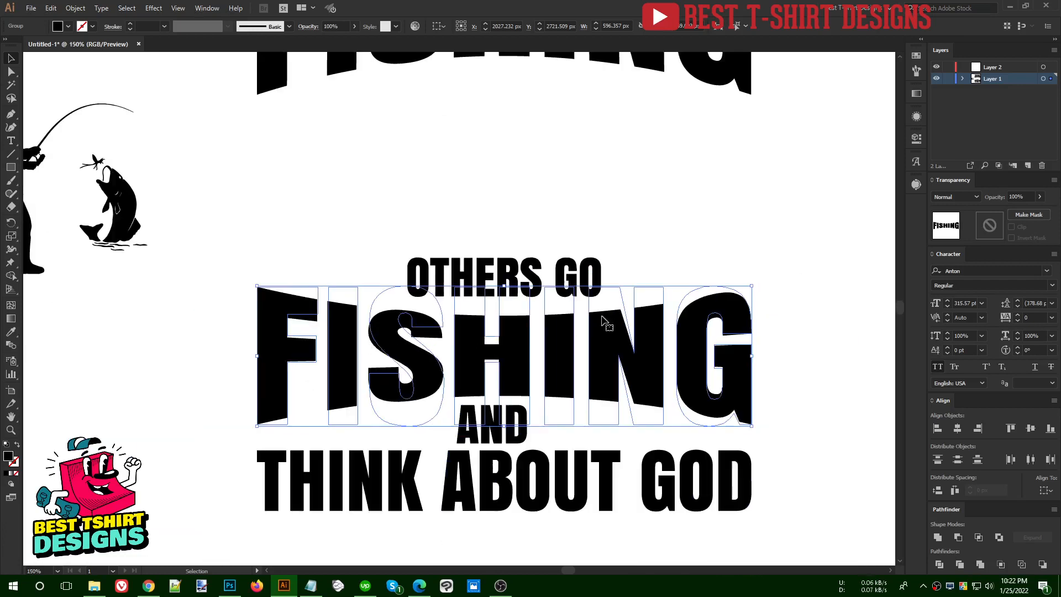
{"action": "left_click", "coordinate": [916, 139]}
{"action": "left_click", "coordinate": [811, 303]}
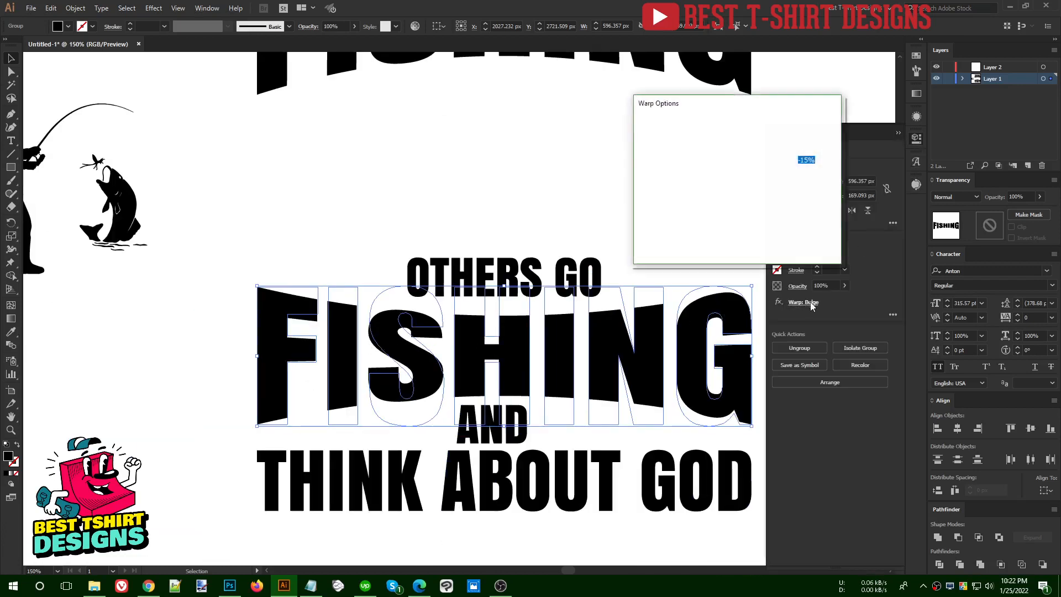
{"action": "scroll", "coordinate": [820, 159], "scroll_direction": "down", "scroll_amount": 5}
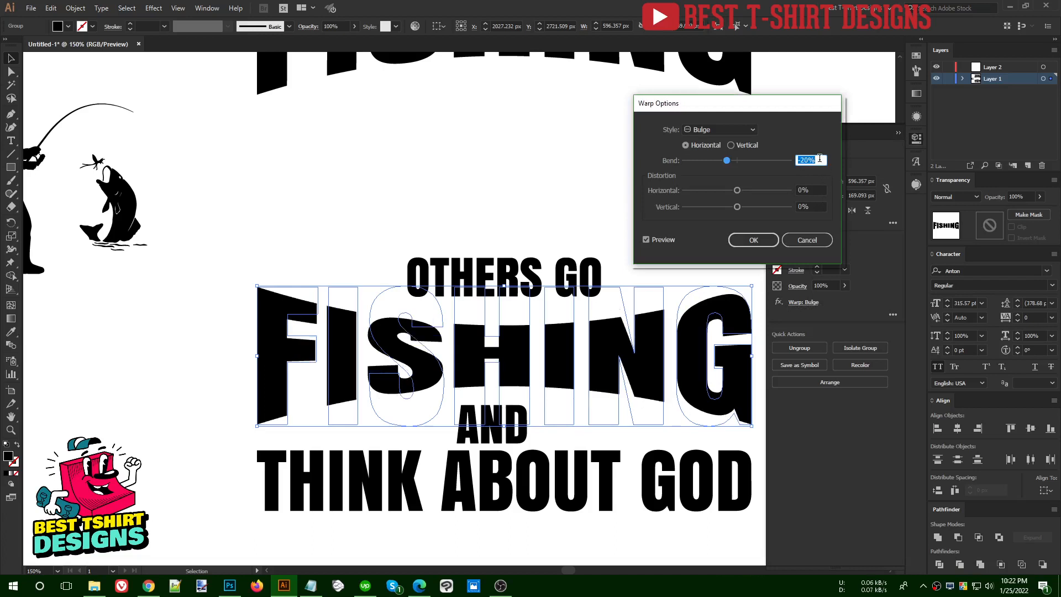
{"action": "left_click", "coordinate": [763, 242]}
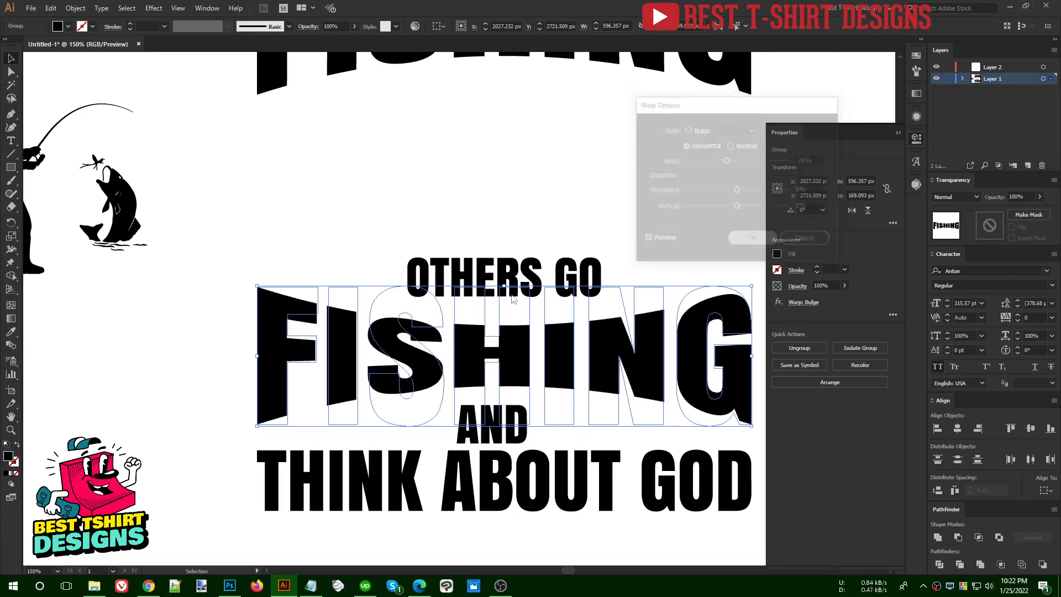
Stretch the lower "FISHING" slightly taller and nudge the surrounding text to even out the line spacing
{"action": "left_click_drag", "start_coordinate": [504, 286], "coordinate": [505, 273]}
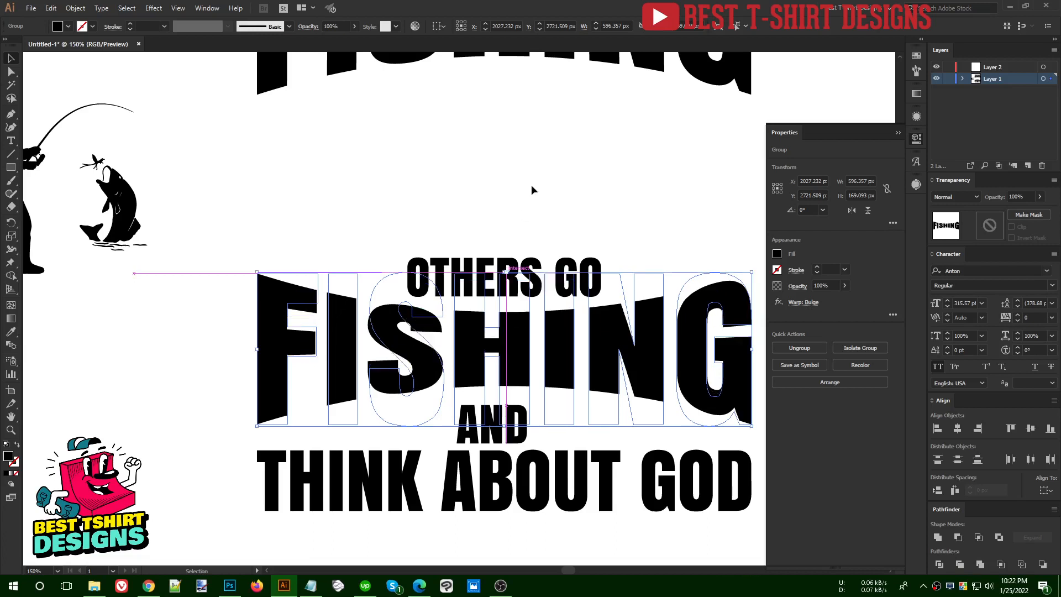
{"action": "scroll", "coordinate": [294, 359], "scroll_direction": "down", "scroll_amount": 1}
{"action": "key", "text": "shift+Down"}
{"action": "key", "text": "shift+Down"}
{"action": "key", "text": "Up"}
{"action": "key", "text": "Up"}
{"action": "key", "text": "Up"}
{"action": "key", "text": "Up"}
{"action": "key", "text": "Up"}
{"action": "key", "text": "Up"}
{"action": "key", "text": "Up"}
{"action": "key", "text": "Up"}
{"action": "key", "text": "Up"}
{"action": "key", "text": "Up"}
{"action": "left_click_drag", "start_coordinate": [451, 301], "coordinate": [452, 308]}
{"action": "left_click", "coordinate": [469, 264]}
{"action": "scroll", "coordinate": [444, 323], "scroll_direction": "up", "scroll_amount": 1}
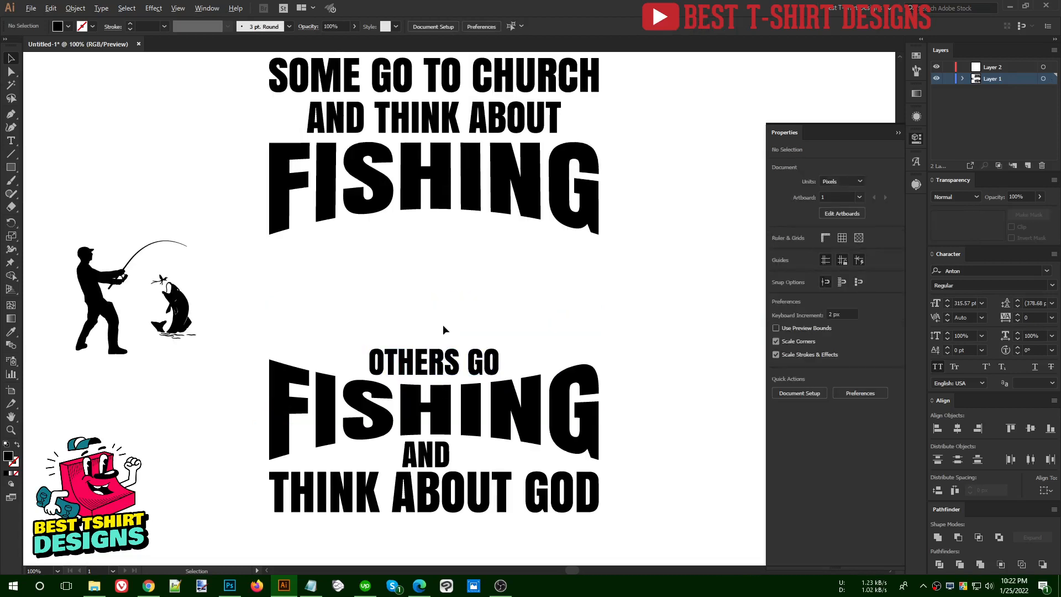
Place the fisherman and fish silhouettes in the gap, enlarge the fisherman to about 235 px wide, and bottom-align the fish with him
{"action": "scroll", "coordinate": [443, 323], "scroll_direction": "down", "scroll_amount": 1}
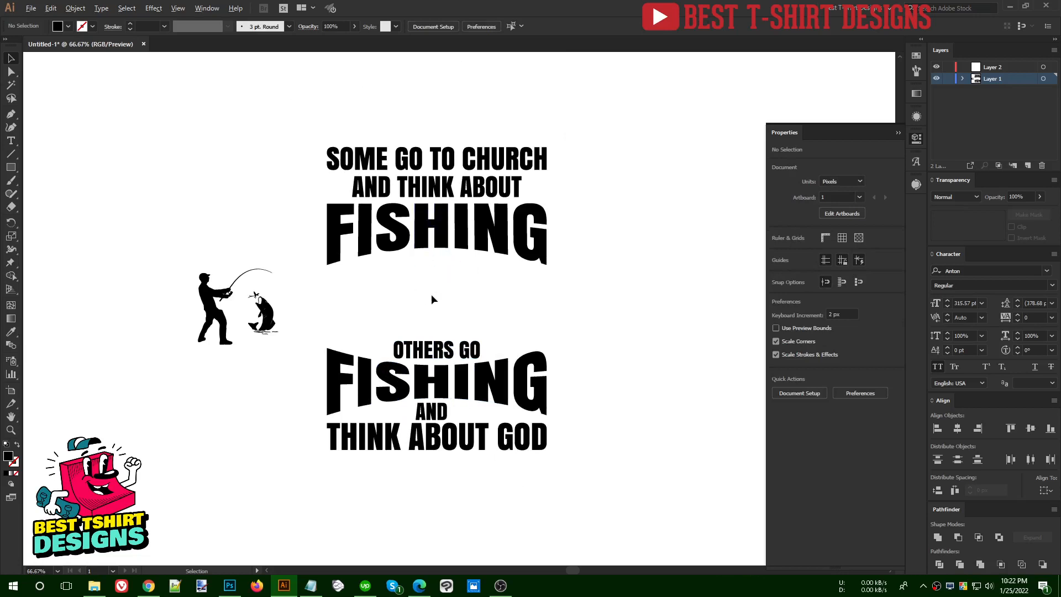
{"action": "scroll", "coordinate": [432, 294], "scroll_direction": "up", "scroll_amount": 1}
{"action": "scroll", "coordinate": [432, 296], "scroll_direction": "up", "scroll_amount": 1}
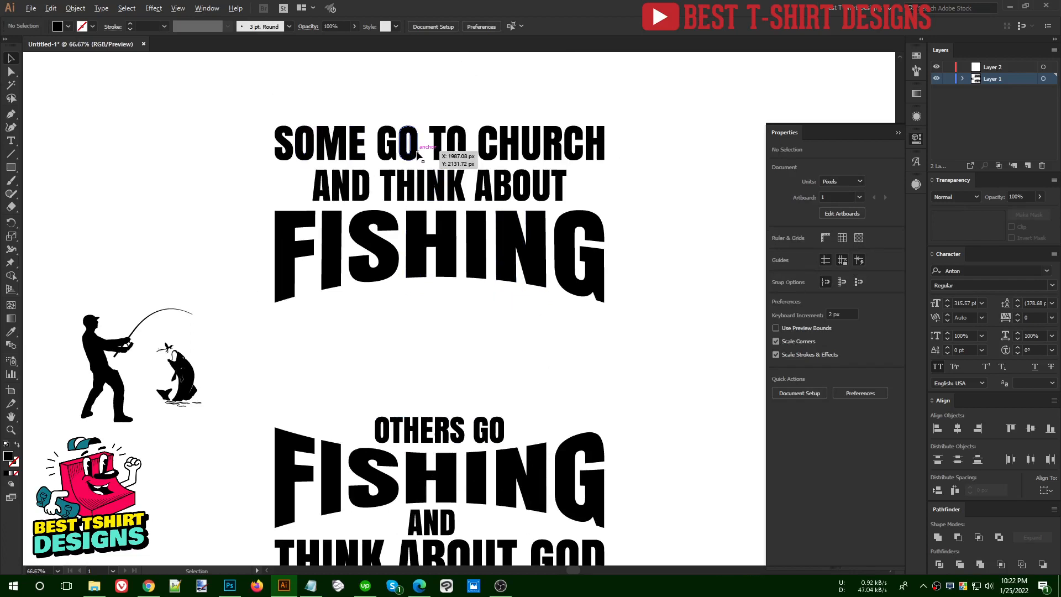
{"action": "scroll", "coordinate": [417, 153], "scroll_direction": "down", "scroll_amount": 1}
{"action": "left_click_drag", "start_coordinate": [267, 311], "coordinate": [372, 274]}
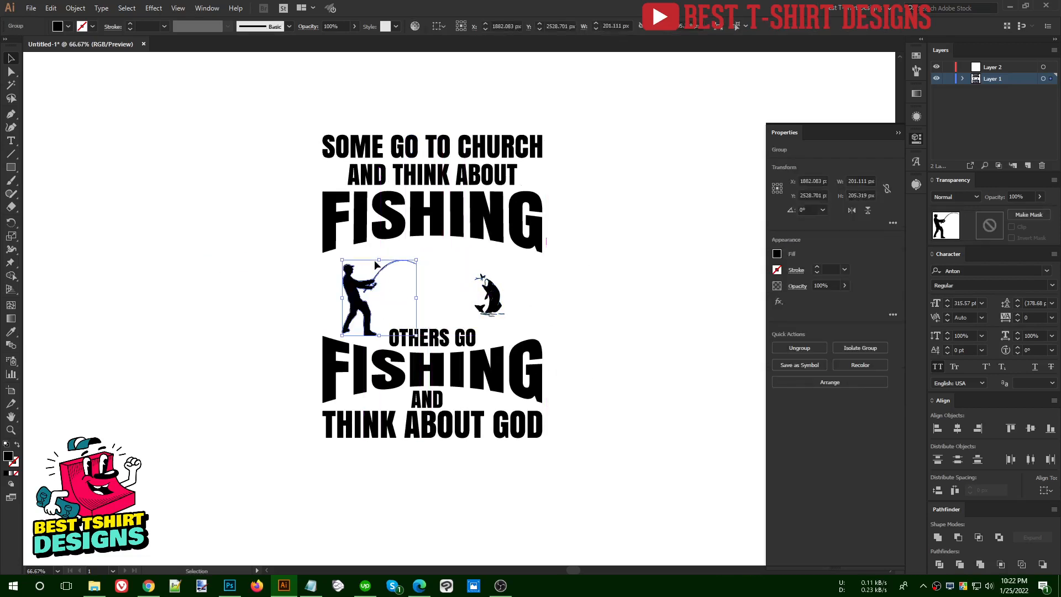
{"action": "left_click", "coordinate": [478, 294]}
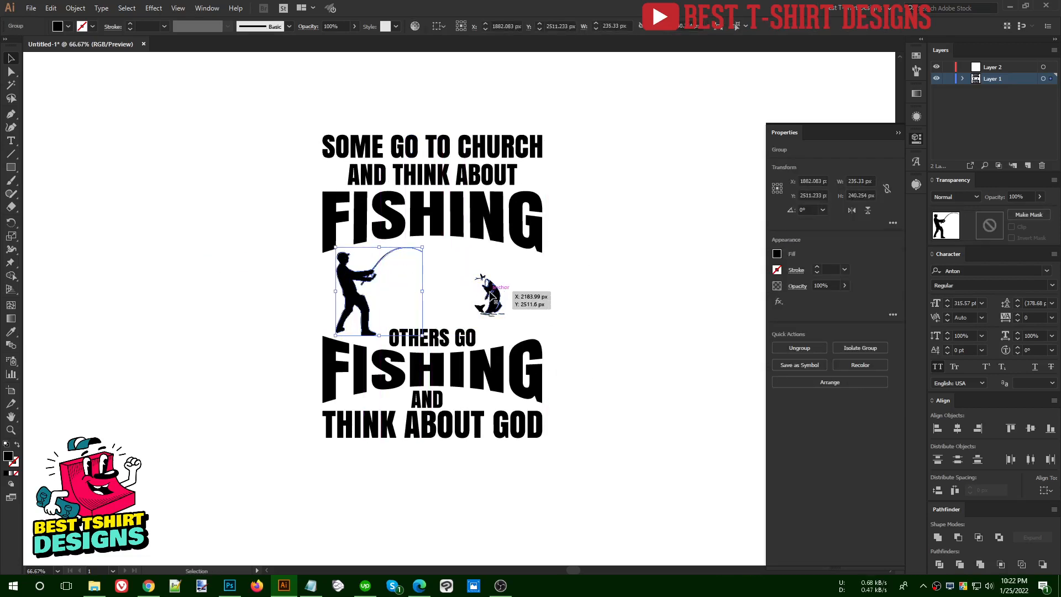
{"action": "left_click", "coordinate": [367, 314], "text": "shift"}
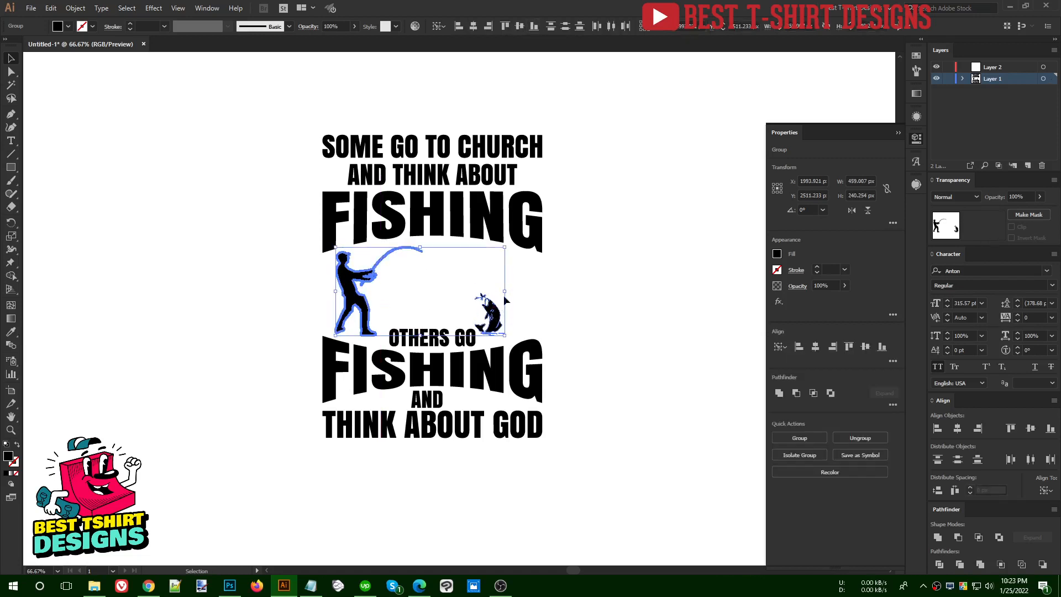
Move the fish farther from the fisherman, beneath the final letter of the upper "FISHING", and group both silhouettes
{"action": "left_click", "coordinate": [492, 312]}
{"action": "left_click_drag", "start_coordinate": [496, 315], "coordinate": [512, 315]}
{"action": "left_click", "coordinate": [420, 288]}
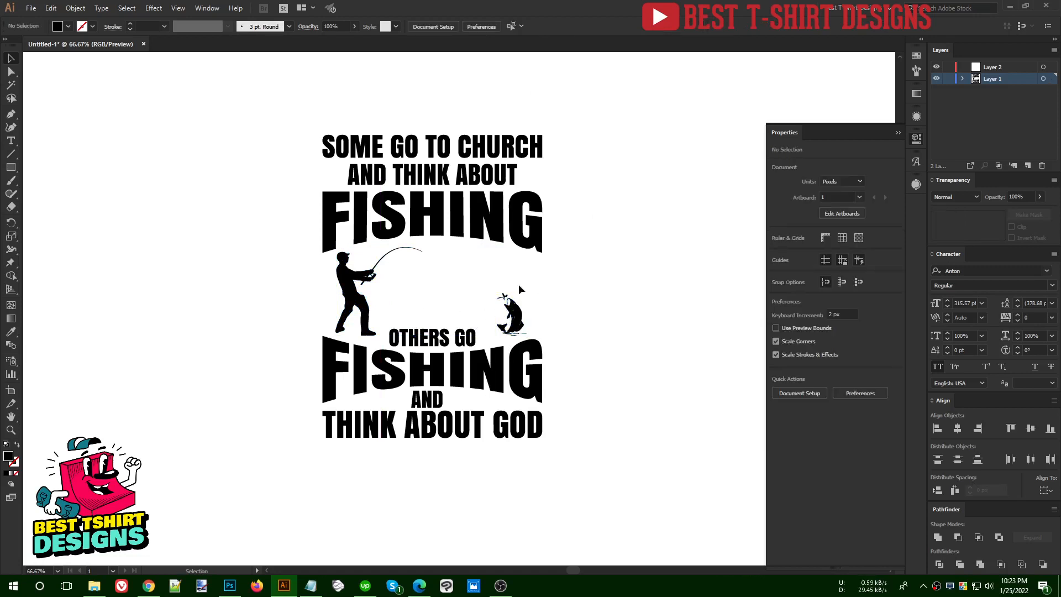
{"action": "left_click", "coordinate": [514, 312]}
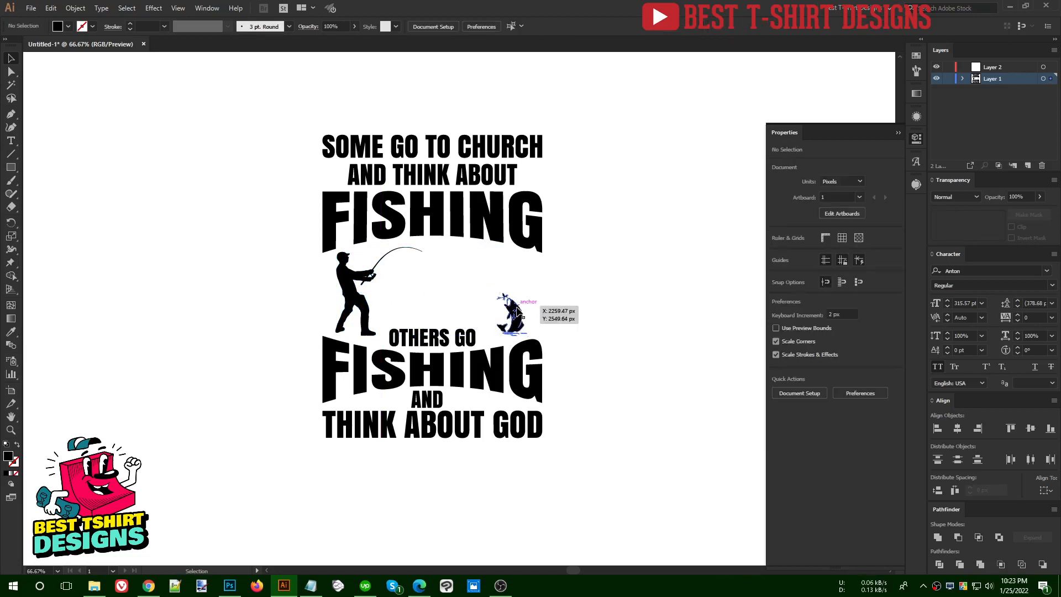
{"action": "left_click", "coordinate": [367, 303], "text": "shift"}
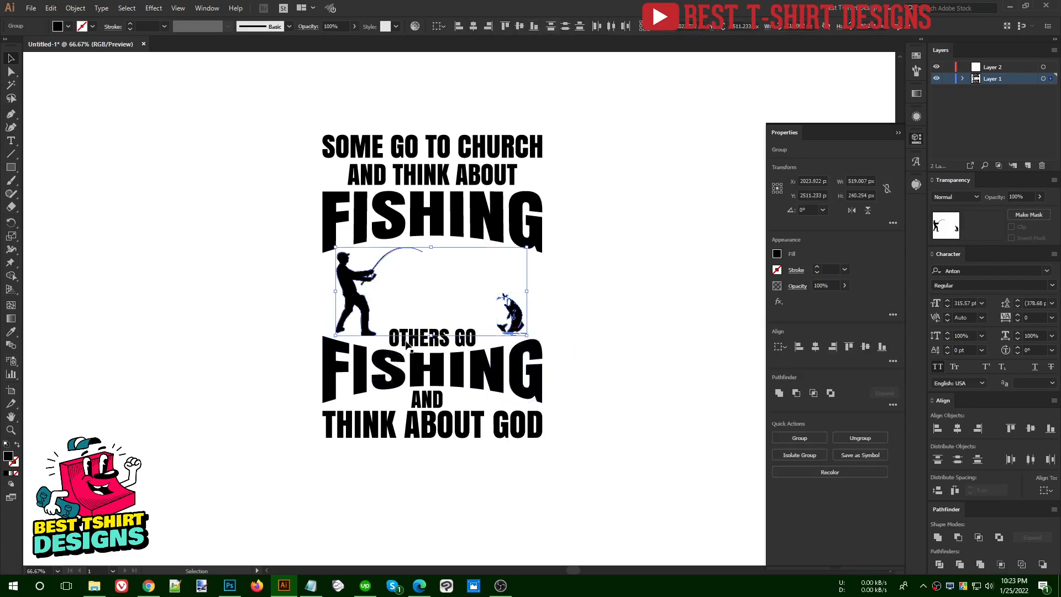
{"action": "key", "text": "ctrl+g"}
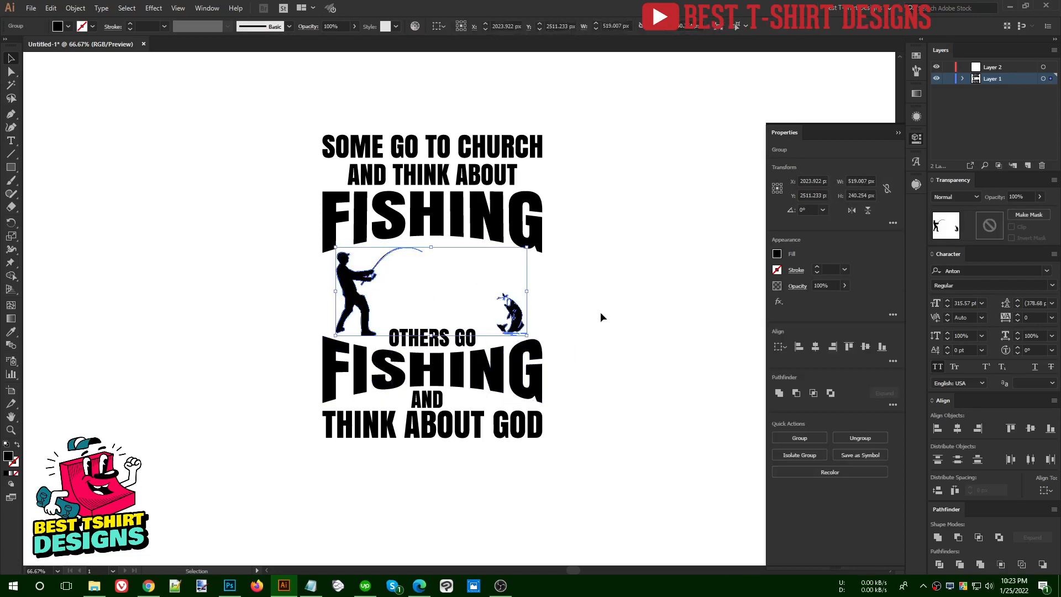
{"action": "left_click", "coordinate": [600, 312]}
Draw a curving fishing line about 223 px wide with the Paintbrush from the fly above the fish to the rod tip
{"action": "scroll", "coordinate": [447, 273], "scroll_direction": "up", "scroll_amount": 1}
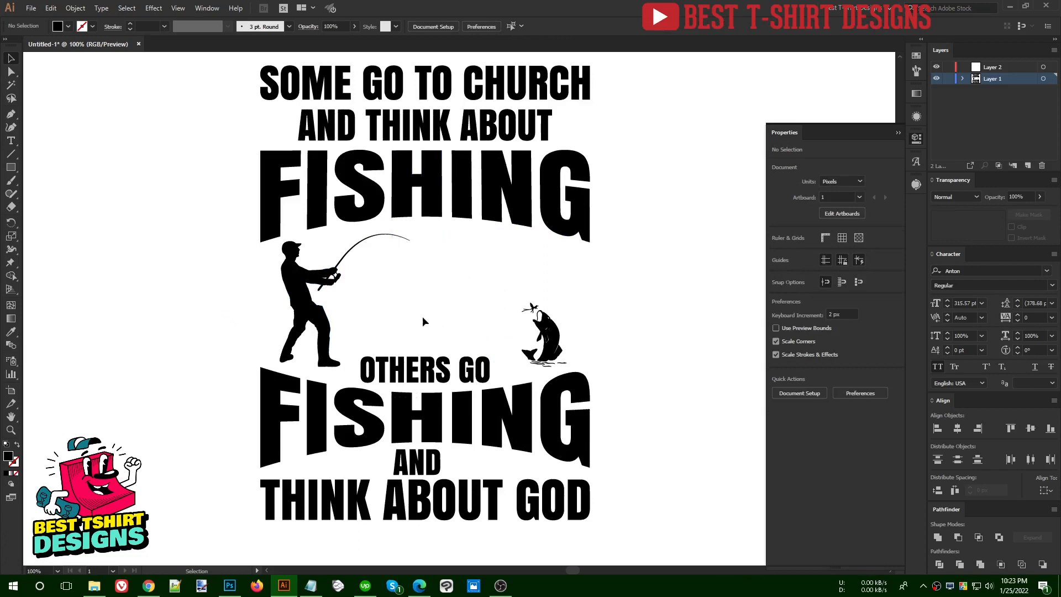
{"action": "scroll", "coordinate": [502, 293], "scroll_direction": "up", "scroll_amount": 1}
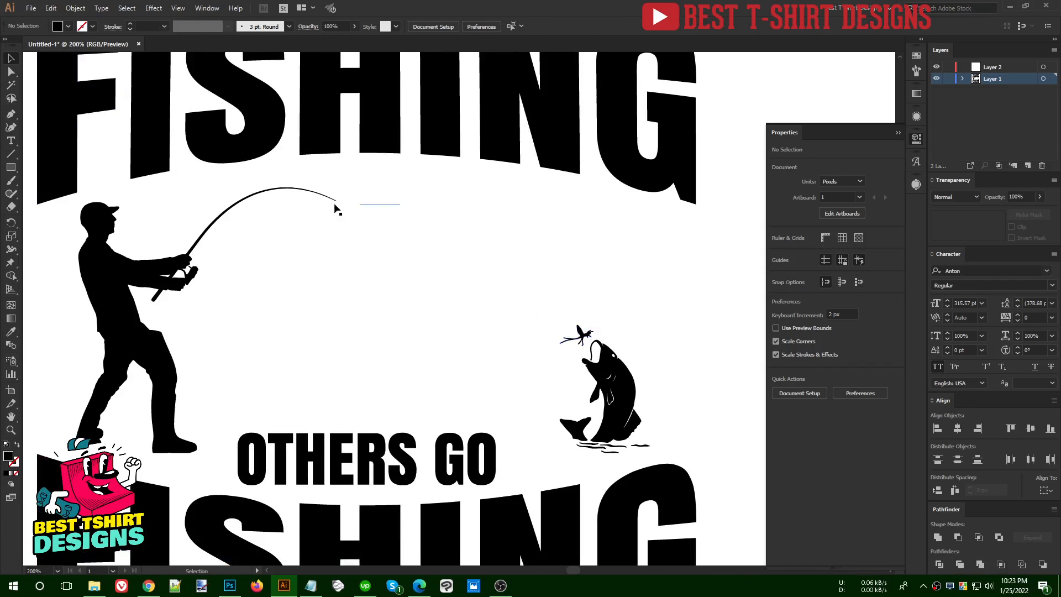
{"action": "left_click", "coordinate": [8, 129]}
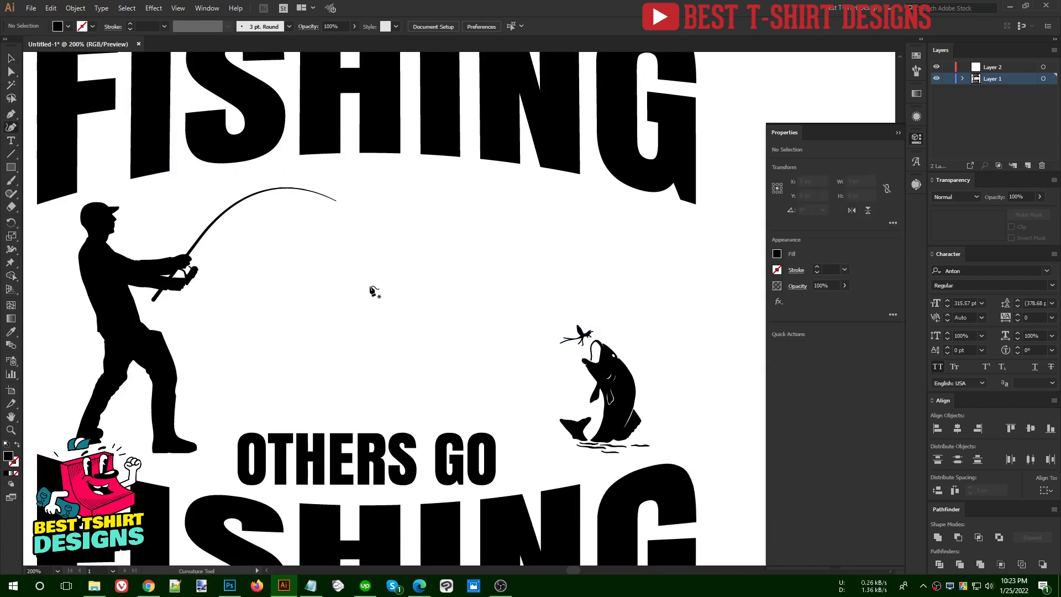
{"action": "key", "text": "b"}
{"action": "mouse_move", "coordinate": [582, 333]}
{"action": "left_mouse_down"}
{"action": "mouse_move", "coordinate": [456, 321]}
{"action": "mouse_move", "coordinate": [397, 226]}
{"action": "mouse_move", "coordinate": [335, 197]}
{"action": "left_mouse_up"}
{"action": "key", "text": "v"}
{"action": "scroll", "coordinate": [339, 200], "scroll_direction": "up", "scroll_amount": 3}
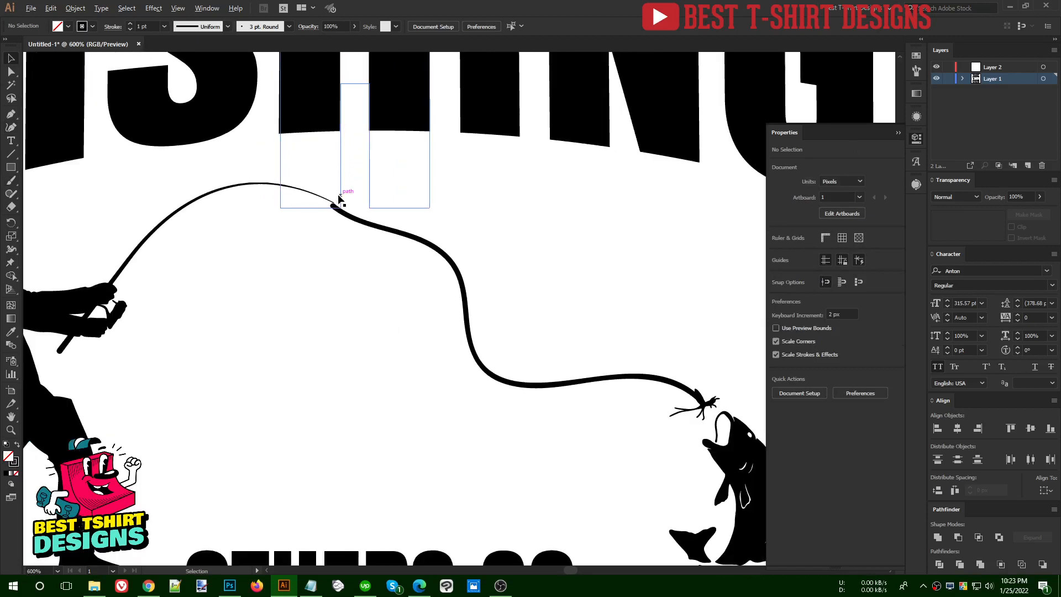
{"action": "left_click", "coordinate": [363, 240]}
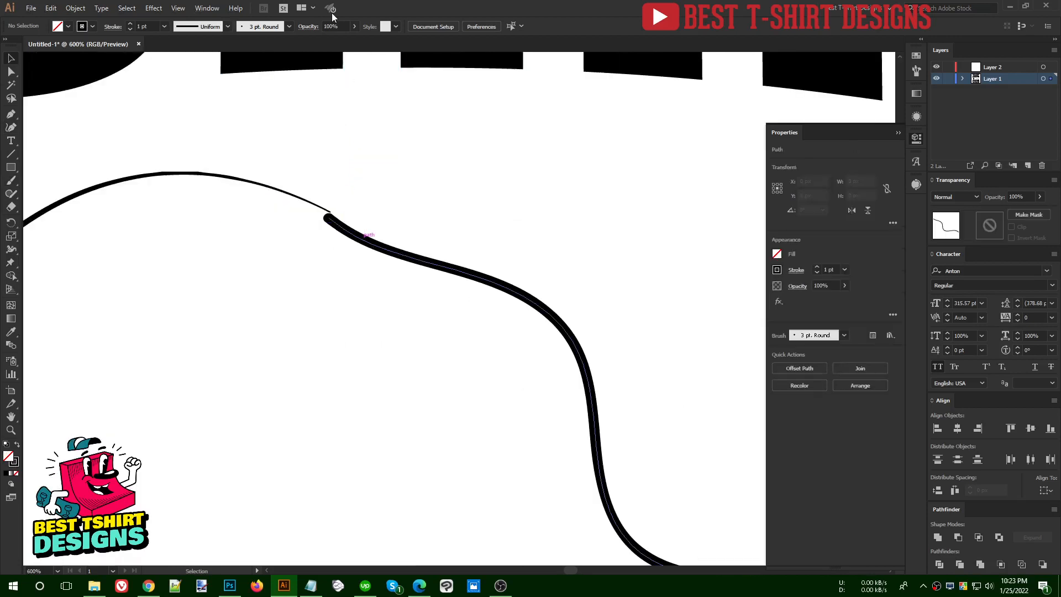
Change the fishing line's brush to Basic and move its upper end anchor onto the tip of the rod
{"action": "left_click", "coordinate": [270, 29]}
{"action": "left_click", "coordinate": [233, 72]}
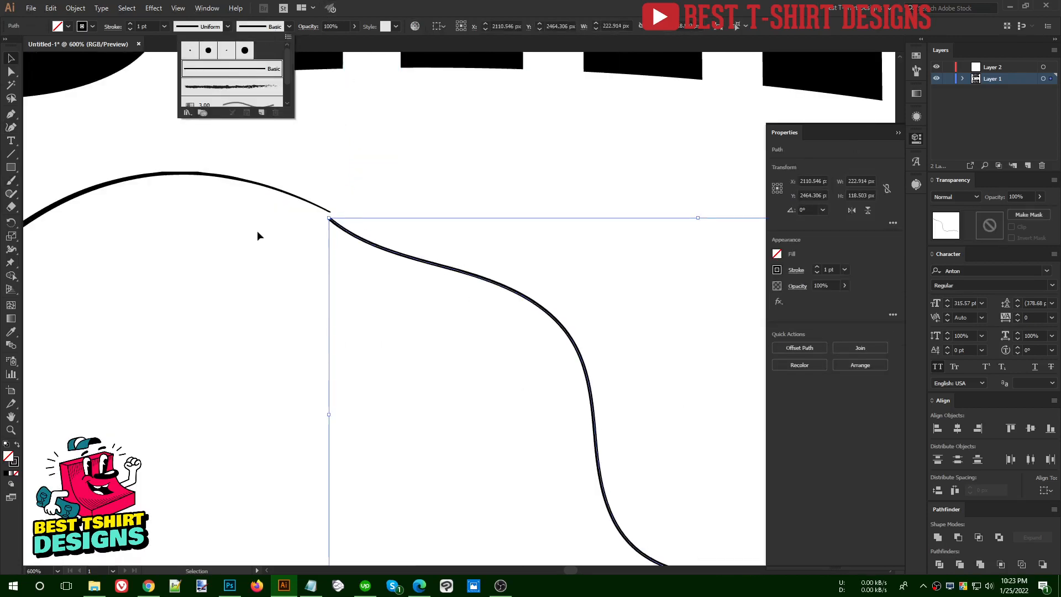
{"action": "scroll", "coordinate": [323, 211], "scroll_direction": "up", "scroll_amount": 2}
{"action": "key", "text": "a"}
{"action": "left_click_drag", "start_coordinate": [343, 239], "coordinate": [339, 228]}
{"action": "scroll", "coordinate": [346, 230], "scroll_direction": "up", "scroll_amount": 3}
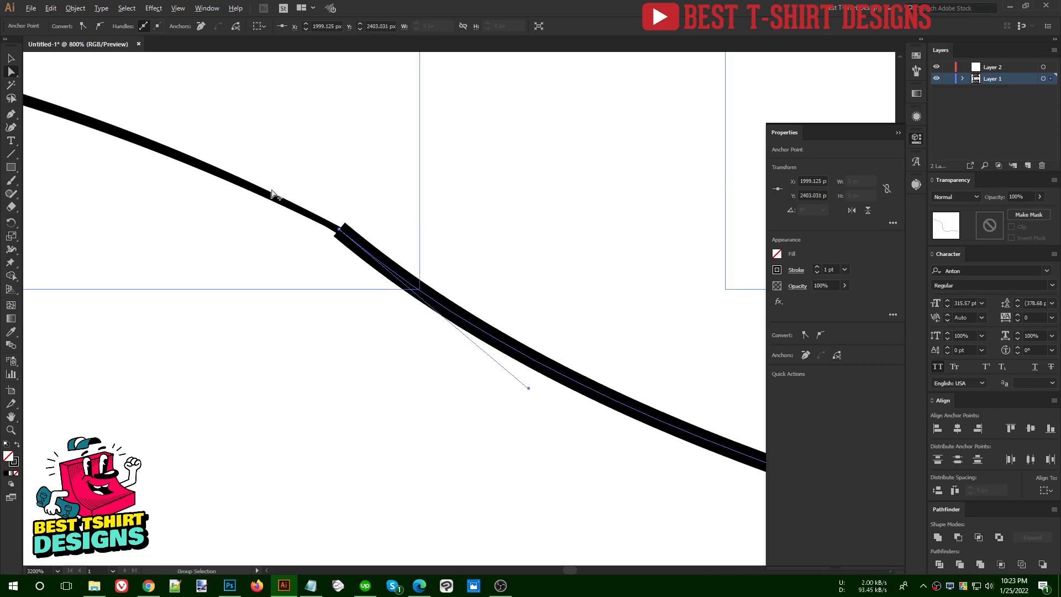
{"action": "scroll", "coordinate": [272, 193], "scroll_direction": "down", "scroll_amount": 6}
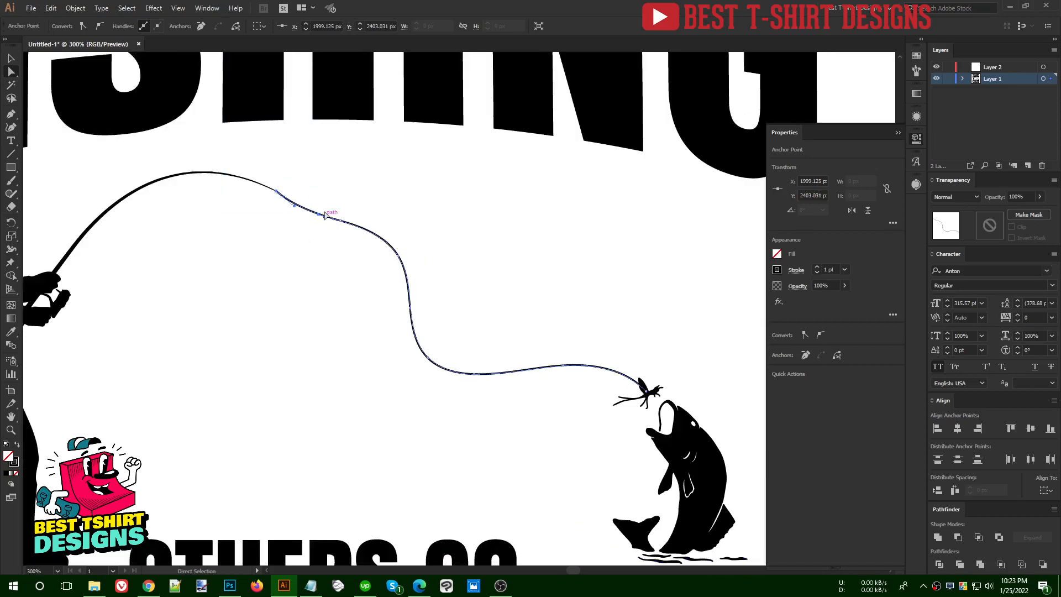
{"action": "scroll", "coordinate": [289, 195], "scroll_direction": "up", "scroll_amount": 4}
{"action": "scroll", "coordinate": [352, 224], "scroll_direction": "up", "scroll_amount": 3}
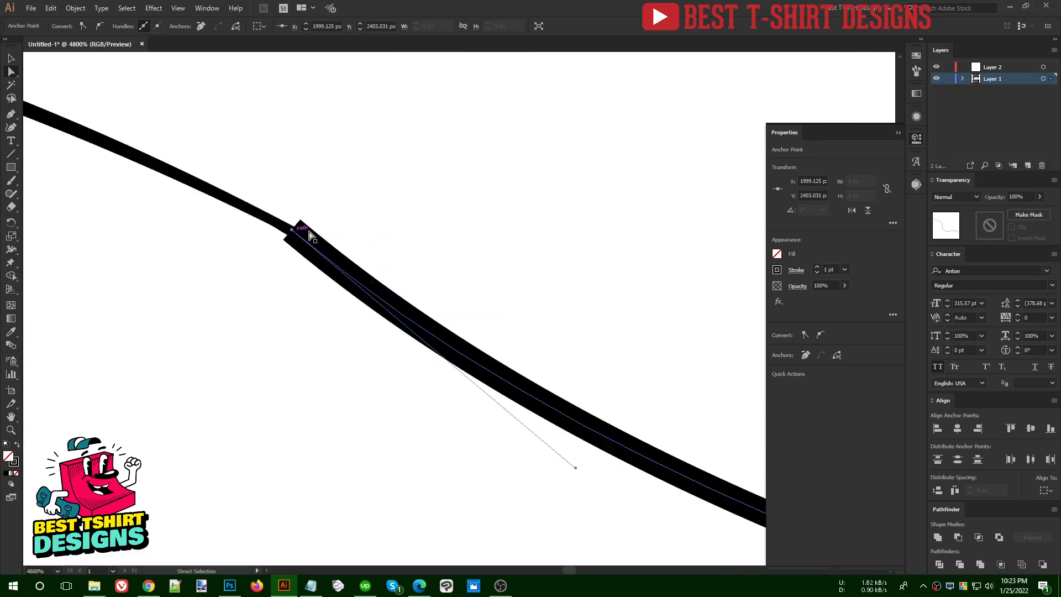
Taper the fishing line at the rod tip to about 0.42 px wide with the Width Tool
{"action": "key", "text": "v"}
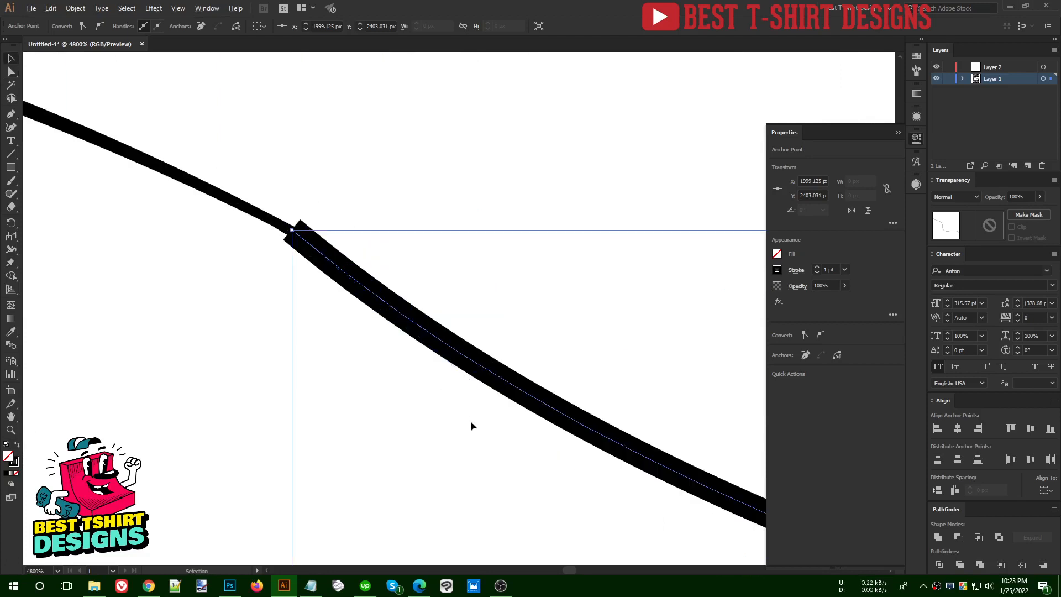
{"action": "left_click", "coordinate": [528, 399]}
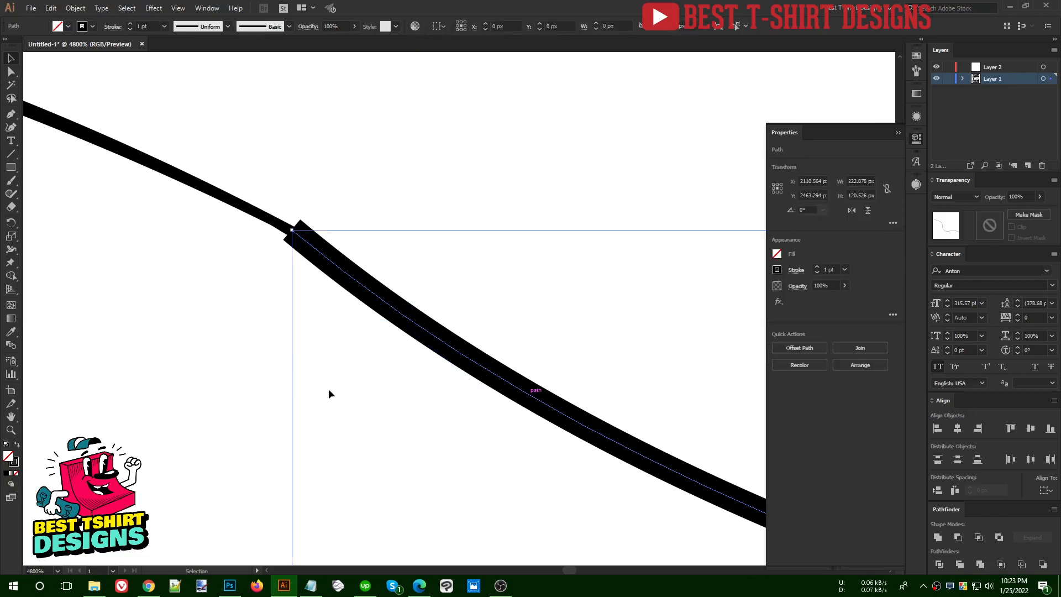
{"action": "key", "text": "shift+w"}
{"action": "left_click", "coordinate": [14, 252]}
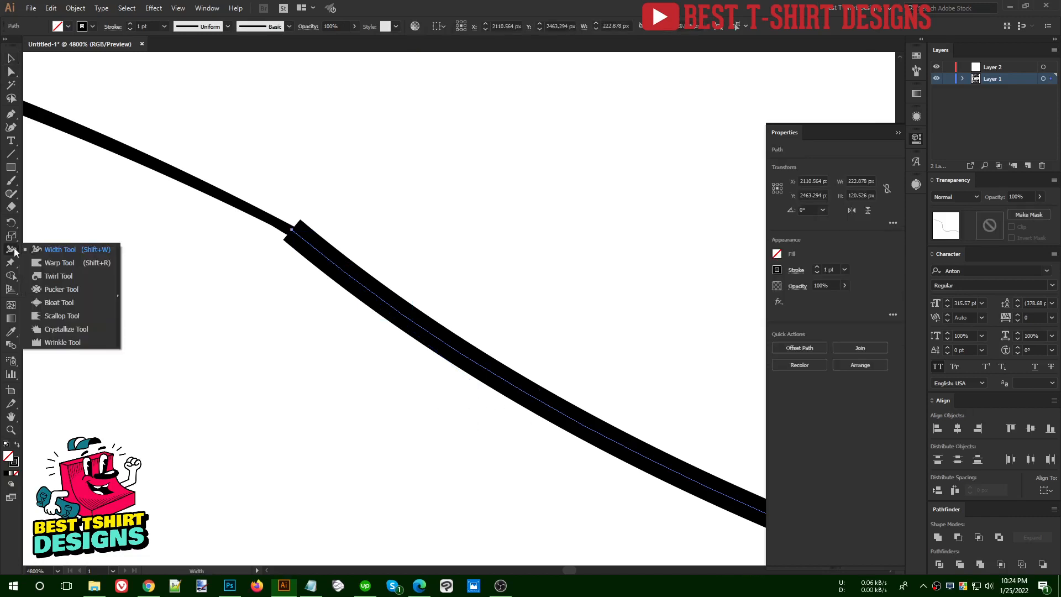
{"action": "left_click", "coordinate": [84, 251]}
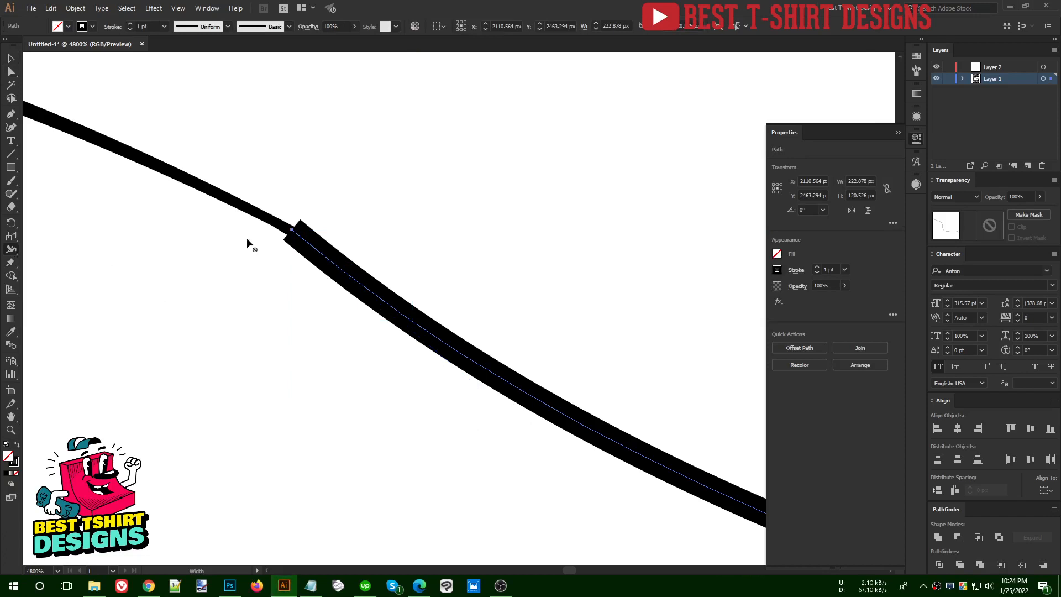
{"action": "mouse_move", "coordinate": [292, 231]}
{"action": "left_mouse_down"}
{"action": "mouse_move", "coordinate": [241, 289]}
{"action": "mouse_move", "coordinate": [288, 233]}
{"action": "left_mouse_up"}
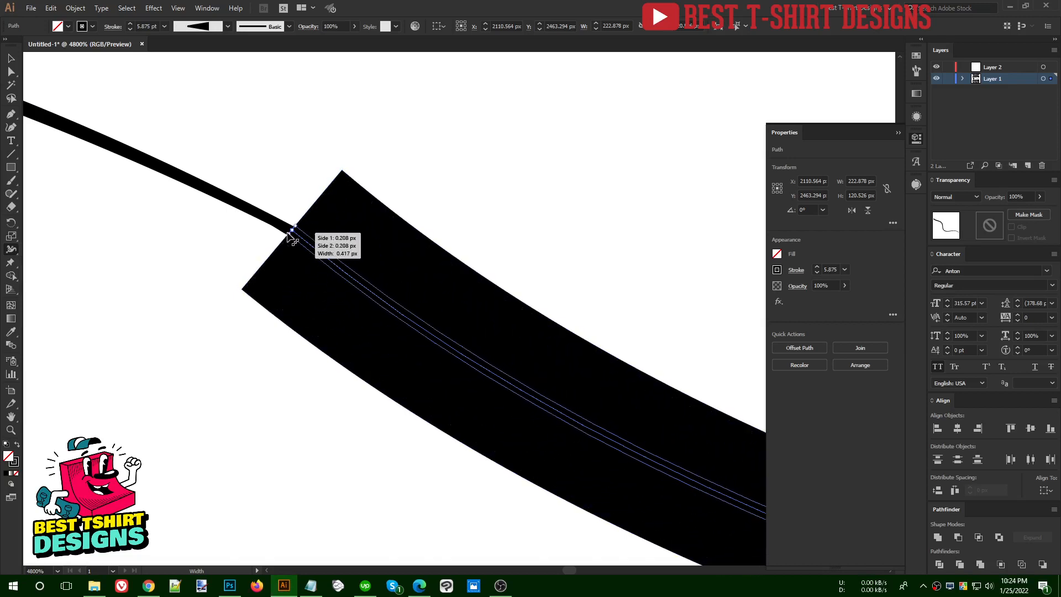
{"action": "scroll", "coordinate": [304, 228], "scroll_direction": "up", "scroll_amount": 3}
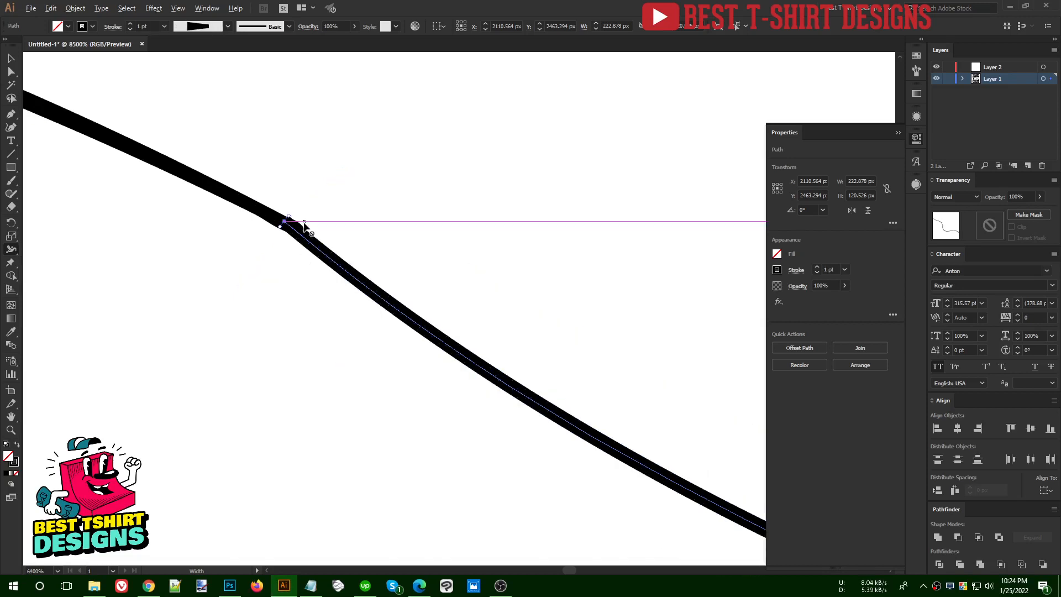
Reshape the end curve of the fishing line to continue the rod's direction and nudge its end anchor to X 1999 px
{"action": "scroll", "coordinate": [301, 231], "scroll_direction": "down", "scroll_amount": 1}
{"action": "key", "text": "a"}
{"action": "left_click", "coordinate": [285, 221]}
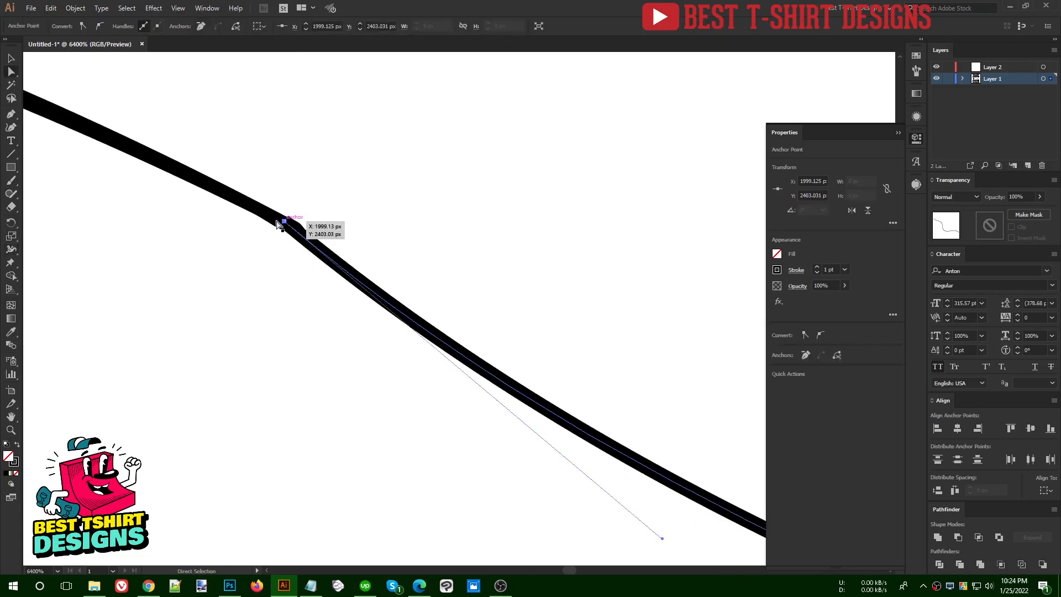
{"action": "scroll", "coordinate": [169, 199], "scroll_direction": "down", "scroll_amount": 1}
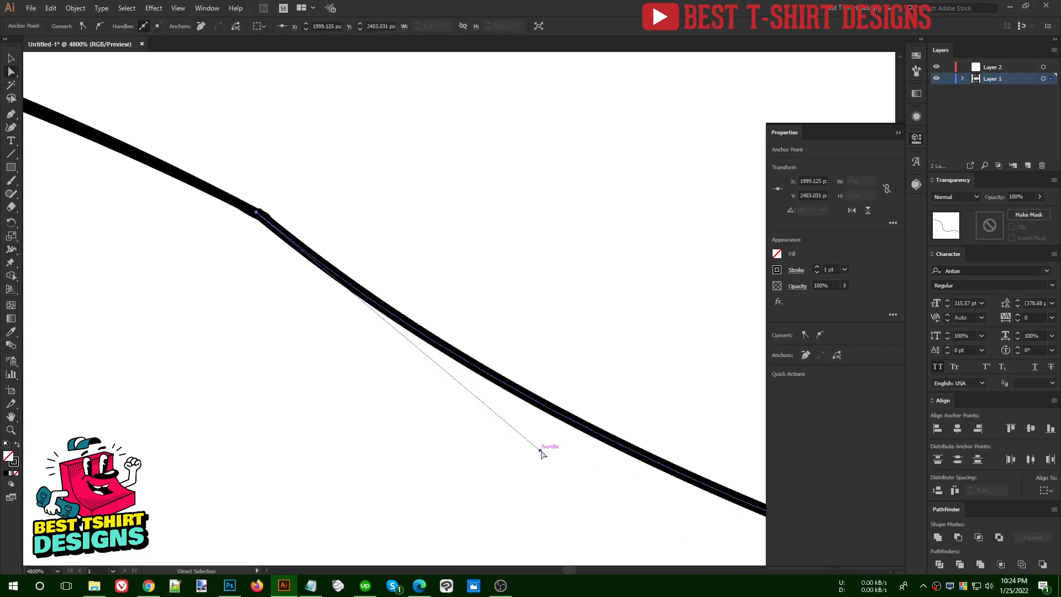
{"action": "left_click_drag", "start_coordinate": [542, 453], "coordinate": [587, 388]}
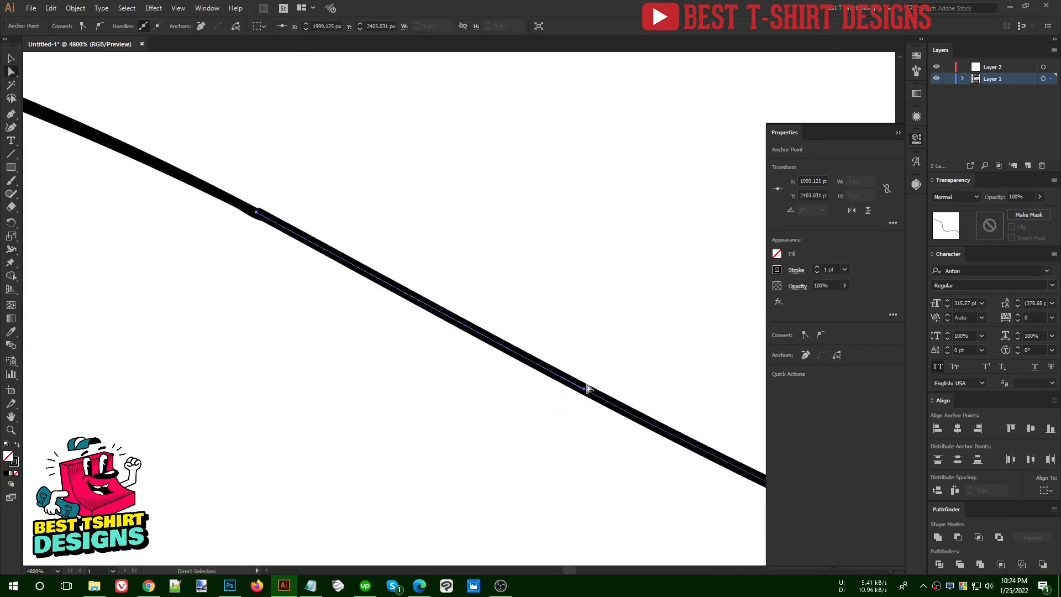
{"action": "scroll", "coordinate": [260, 216], "scroll_direction": "up", "scroll_amount": 2}
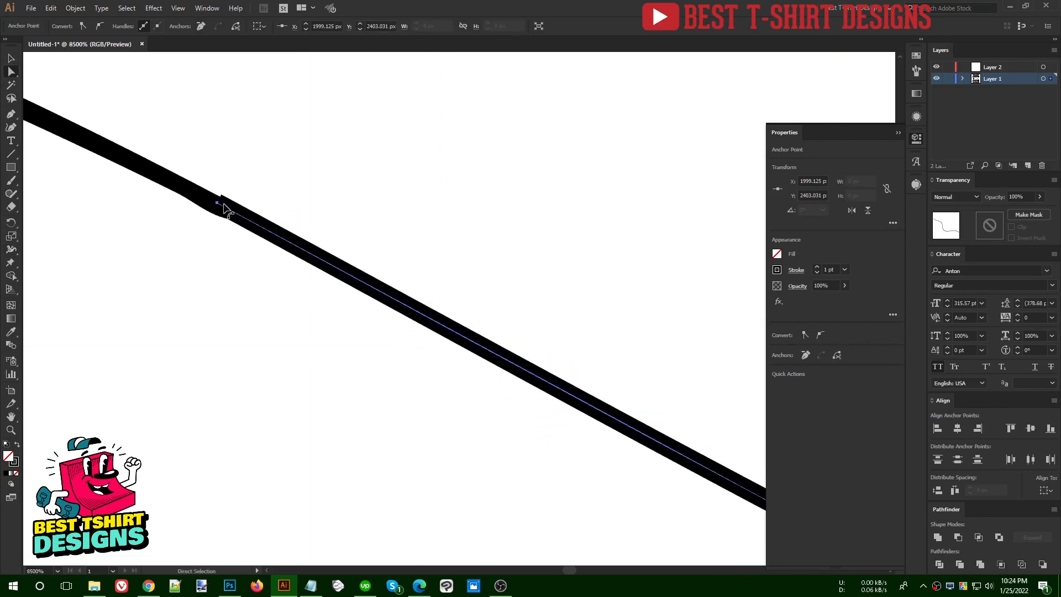
{"action": "left_click_drag", "start_coordinate": [219, 207], "coordinate": [215, 210]}
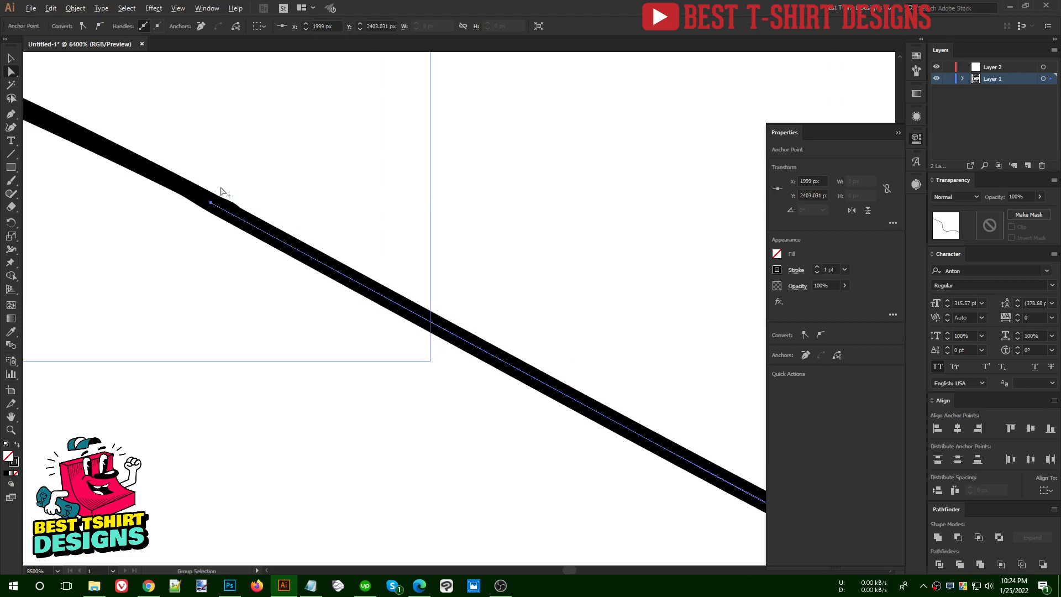
{"action": "scroll", "coordinate": [221, 191], "scroll_direction": "down", "scroll_amount": 3}
{"action": "scroll", "coordinate": [251, 196], "scroll_direction": "down", "scroll_amount": 3}
{"action": "key", "text": "v"}
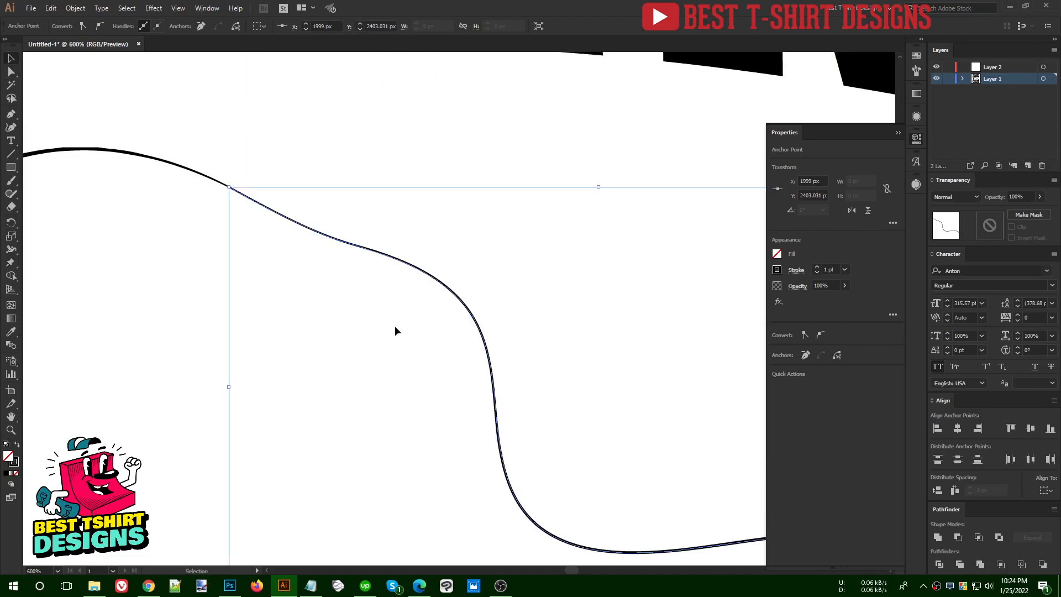
{"action": "left_click", "coordinate": [337, 278]}
Check the overall composition of the slogan text, silhouettes and fishing line
{"action": "scroll", "coordinate": [337, 277], "scroll_direction": "down", "scroll_amount": 4}
{"action": "scroll", "coordinate": [464, 276], "scroll_direction": "down", "scroll_amount": 1}
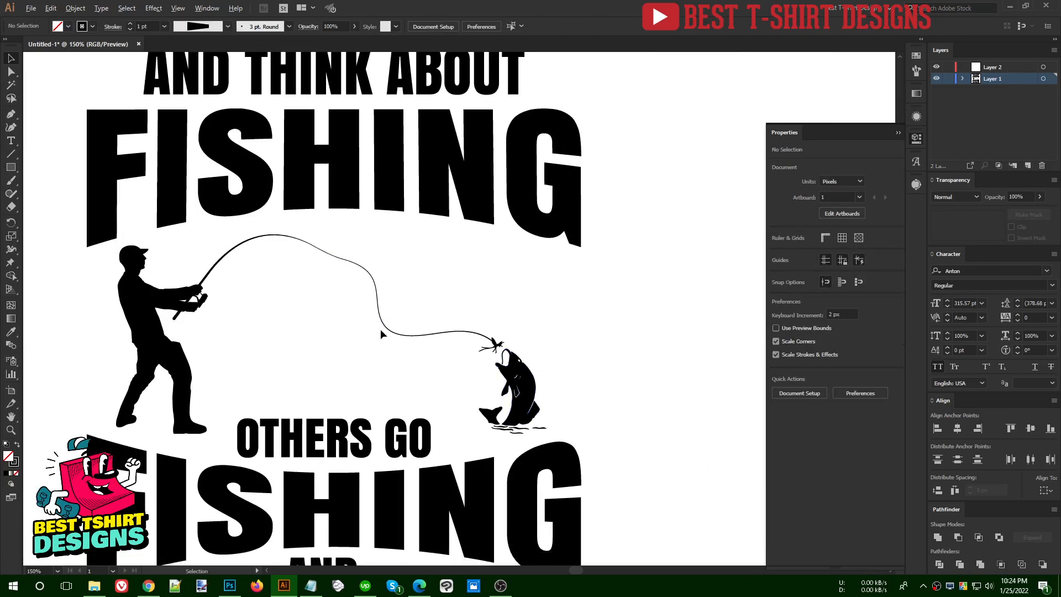
{"action": "scroll", "coordinate": [379, 329], "scroll_direction": "down", "scroll_amount": 1}
{"action": "scroll", "coordinate": [550, 313], "scroll_direction": "down", "scroll_amount": 1}
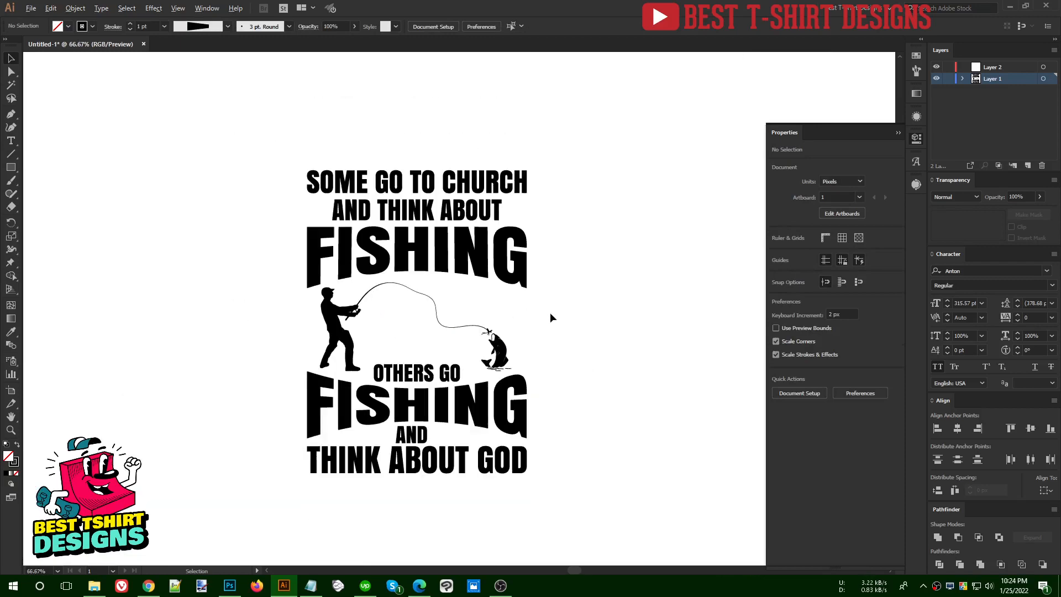
{"action": "scroll", "coordinate": [517, 337], "scroll_direction": "up", "scroll_amount": 1}
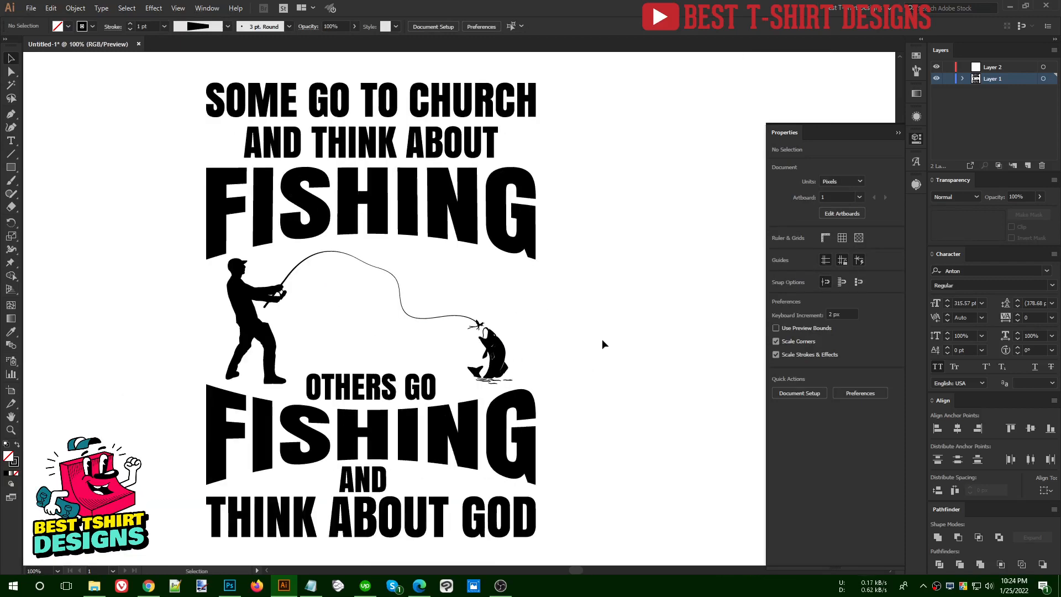
{"action": "scroll", "coordinate": [602, 339], "scroll_direction": "down", "scroll_amount": 1}
{"action": "scroll", "coordinate": [569, 387], "scroll_direction": "down", "scroll_amount": 1}
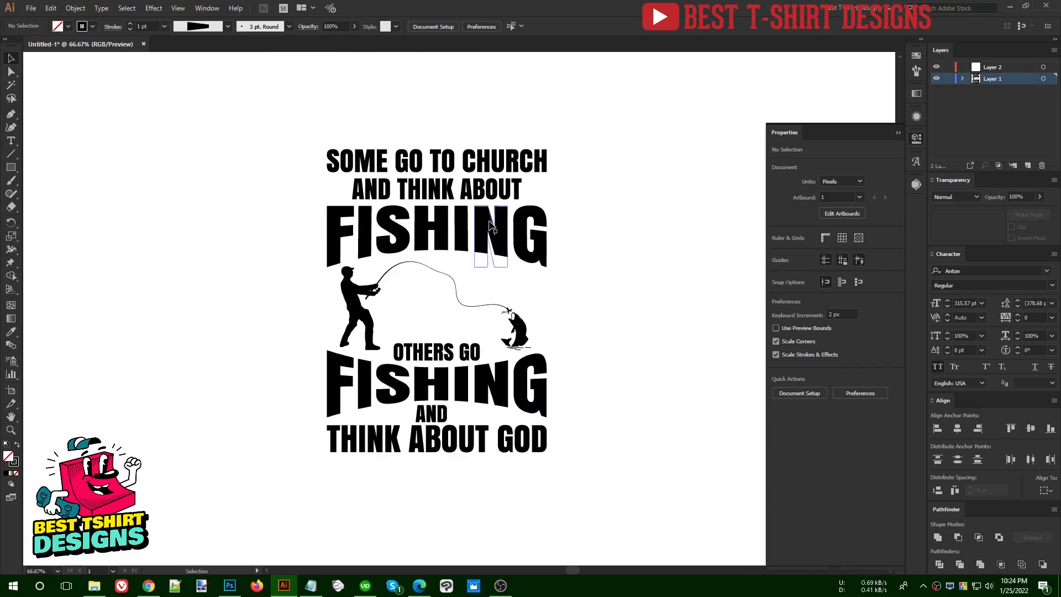
Expand the appearance of the two warped "FISHING" words and check the outlines by selecting the whole design
{"action": "left_click", "coordinate": [490, 225]}
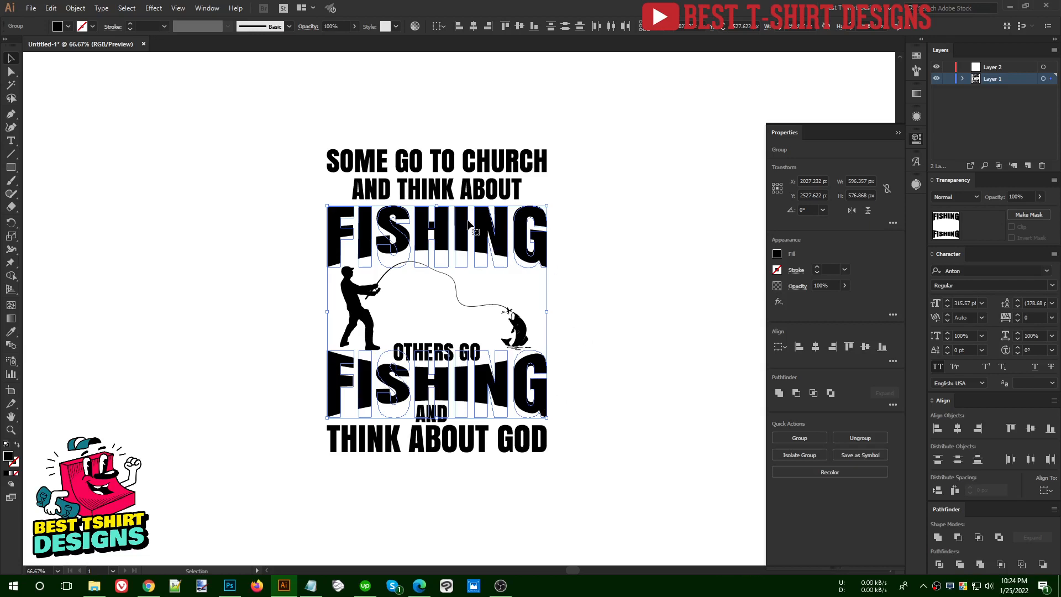
{"action": "left_click", "coordinate": [75, 8]}
{"action": "left_click", "coordinate": [101, 135]}
{"action": "left_click_drag", "start_coordinate": [298, 126], "coordinate": [586, 250]}
{"action": "left_click_drag", "start_coordinate": [283, 126], "coordinate": [589, 478]}
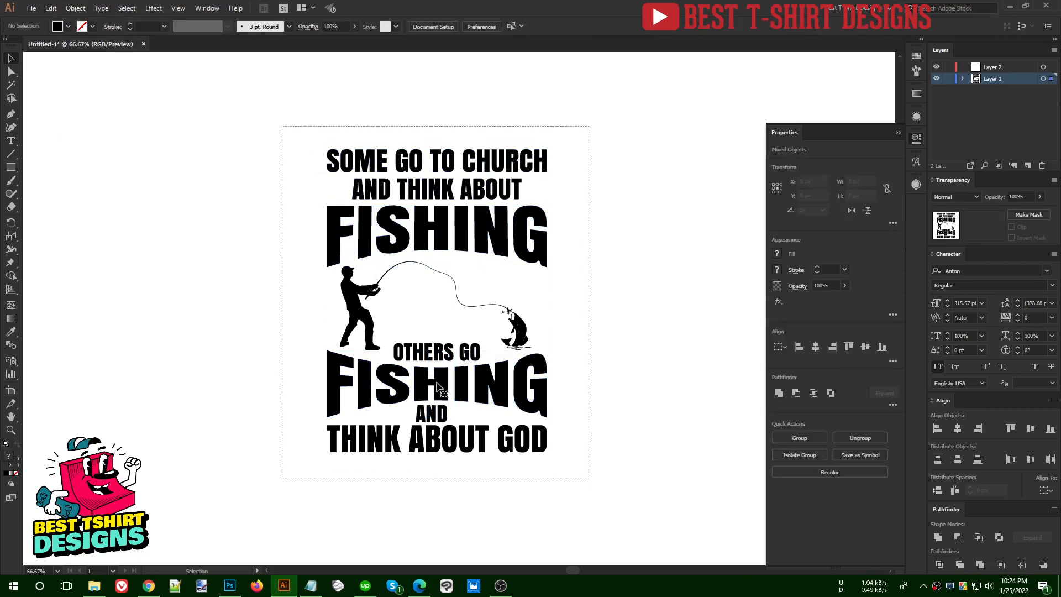
{"action": "left_click", "coordinate": [641, 338]}
{"action": "key", "text": "ctrl+equal"}
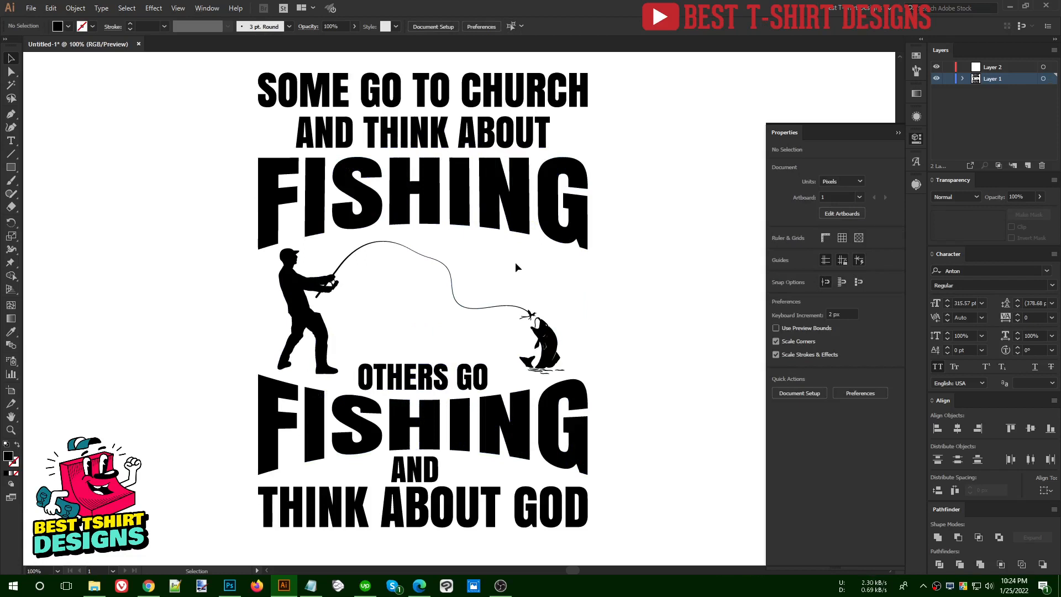
Draw a black five-pointed star about 50 px wide before "AND THINK ABOUT" and place a copy after the text
{"action": "scroll", "coordinate": [515, 264], "scroll_direction": "up", "scroll_amount": 1}
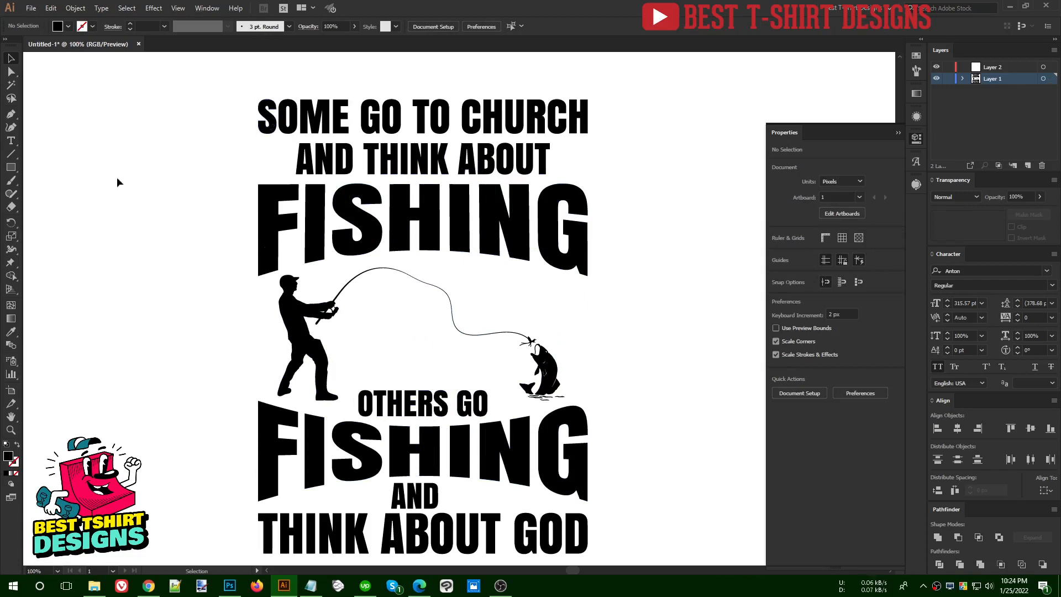
{"action": "left_click", "coordinate": [10, 168]}
{"action": "left_click", "coordinate": [11, 168]}
{"action": "left_click", "coordinate": [51, 220]}
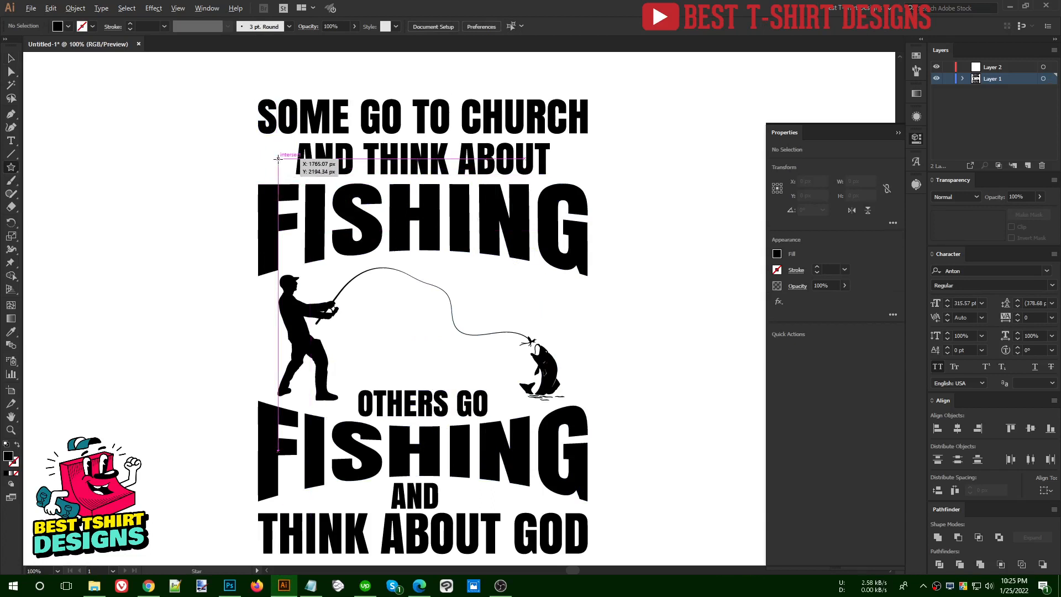
{"action": "left_click_drag", "start_coordinate": [277, 159], "coordinate": [584, 159]}
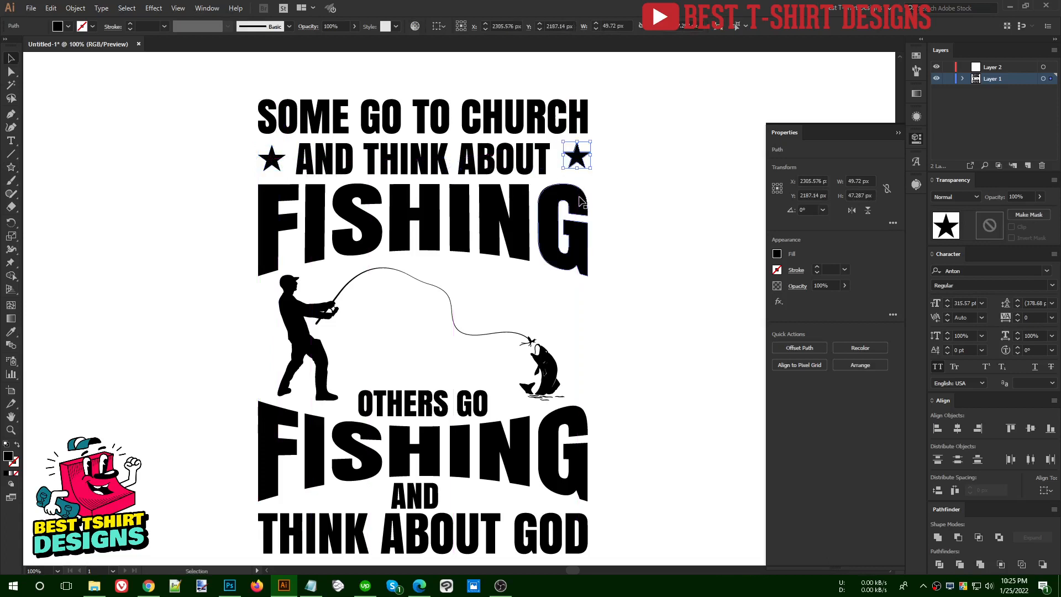
Align the star after "AND THINK ABOUT" to the right edge of the upper "FISHING", using the word as key object
{"action": "left_click", "coordinate": [581, 202], "text": "shift"}
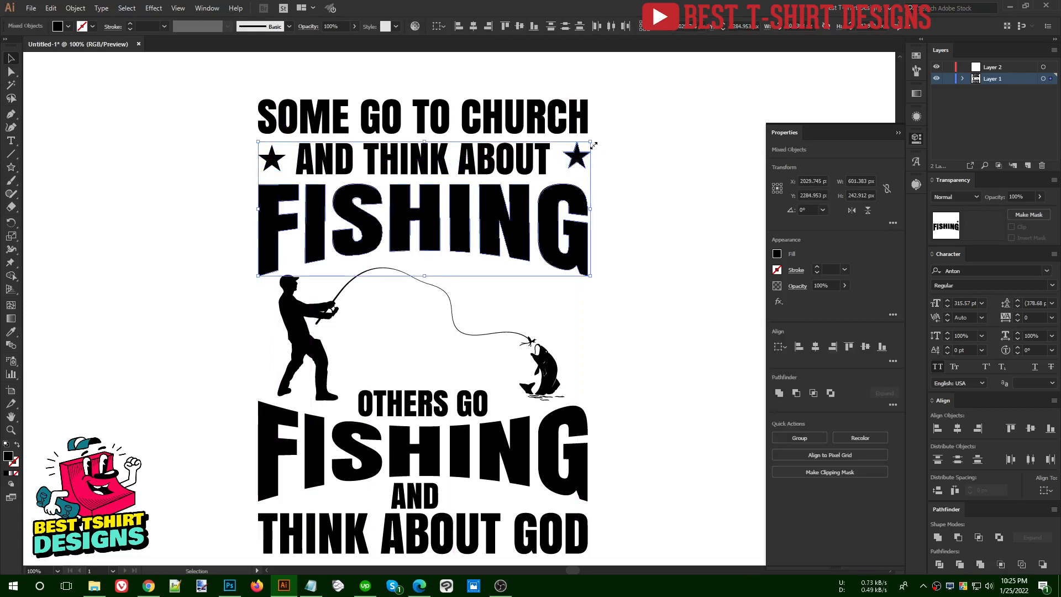
{"action": "left_click", "coordinate": [580, 200]}
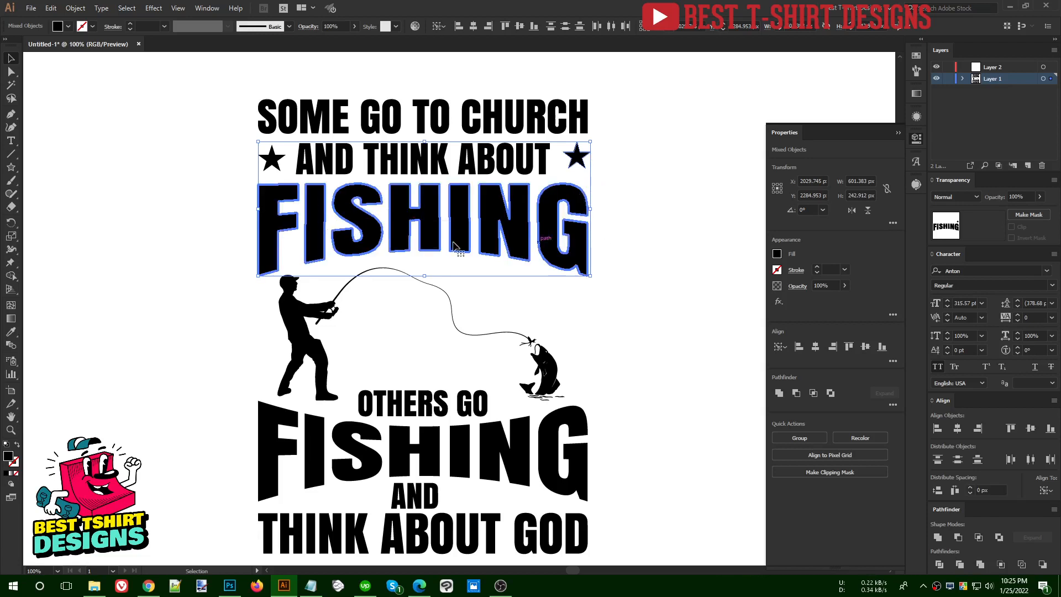
{"action": "left_click", "coordinate": [489, 25]}
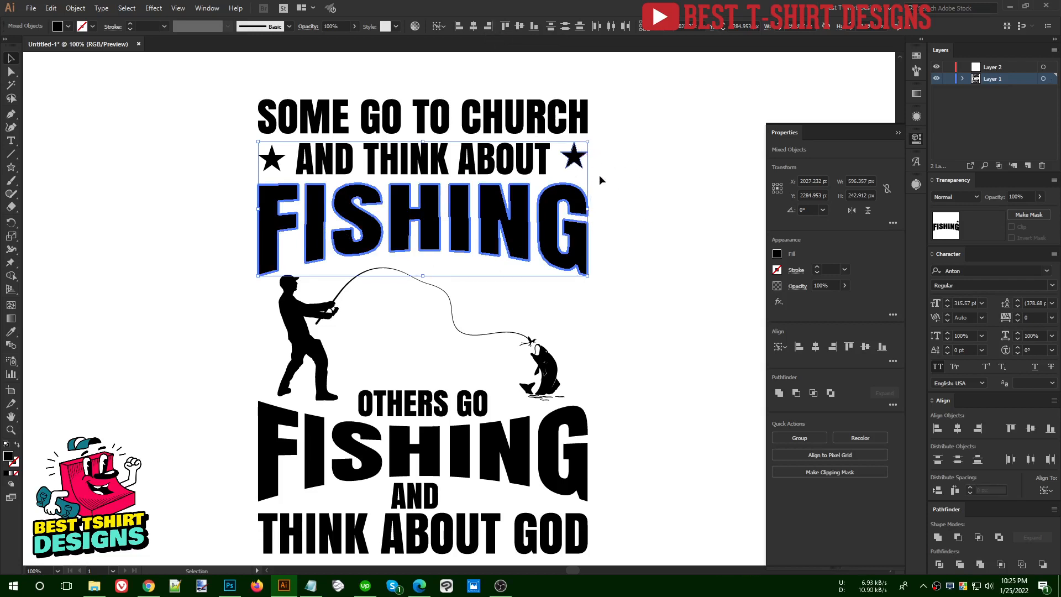
Align both stars vertically by their centers and group them
{"action": "left_click", "coordinate": [574, 161]}
{"action": "left_click", "coordinate": [275, 162], "text": "shift"}
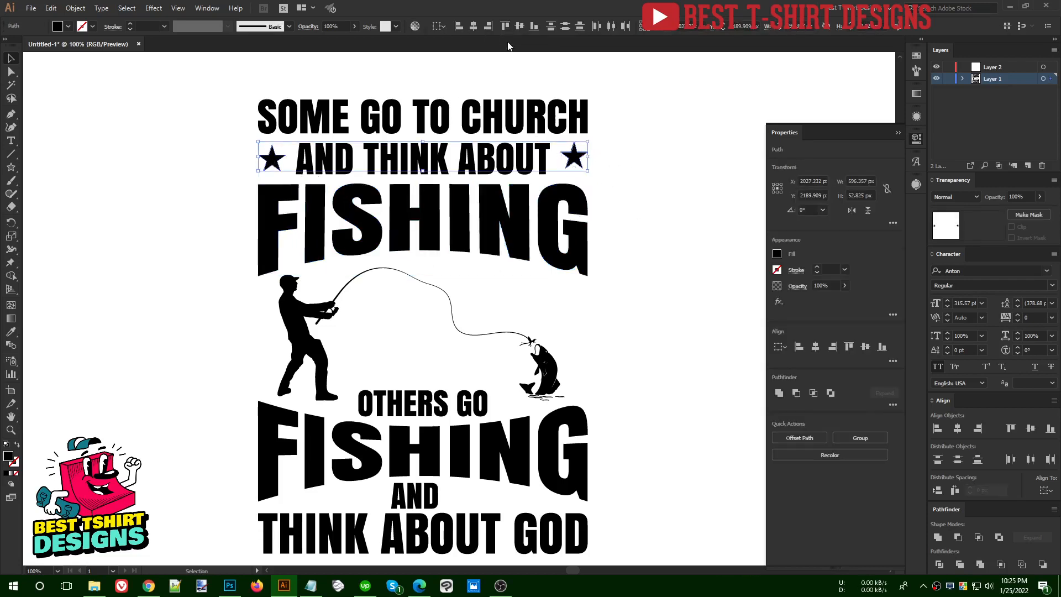
{"action": "left_click", "coordinate": [515, 25]}
{"action": "key", "text": "ctrl+g"}
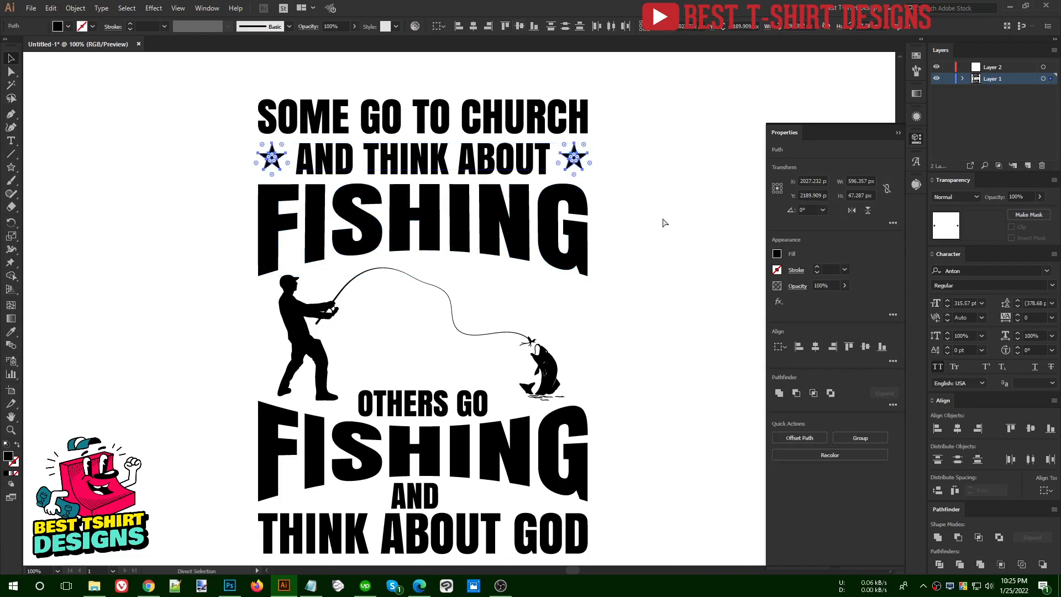
{"action": "key", "text": "ctrl+minus"}
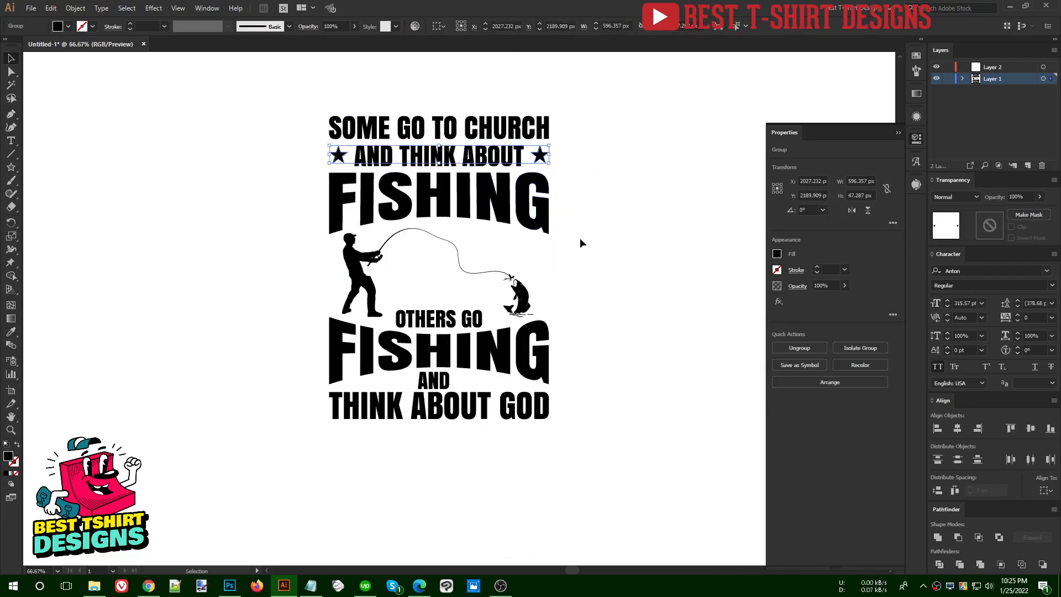
{"action": "key", "text": "ctrl+shift+a"}
Draw a horizontal straight line about 183 px long after the lower "AND", above "THINK ABOUT GOD", with the Pen tool
{"action": "scroll", "coordinate": [483, 404], "scroll_direction": "up", "scroll_amount": 1}
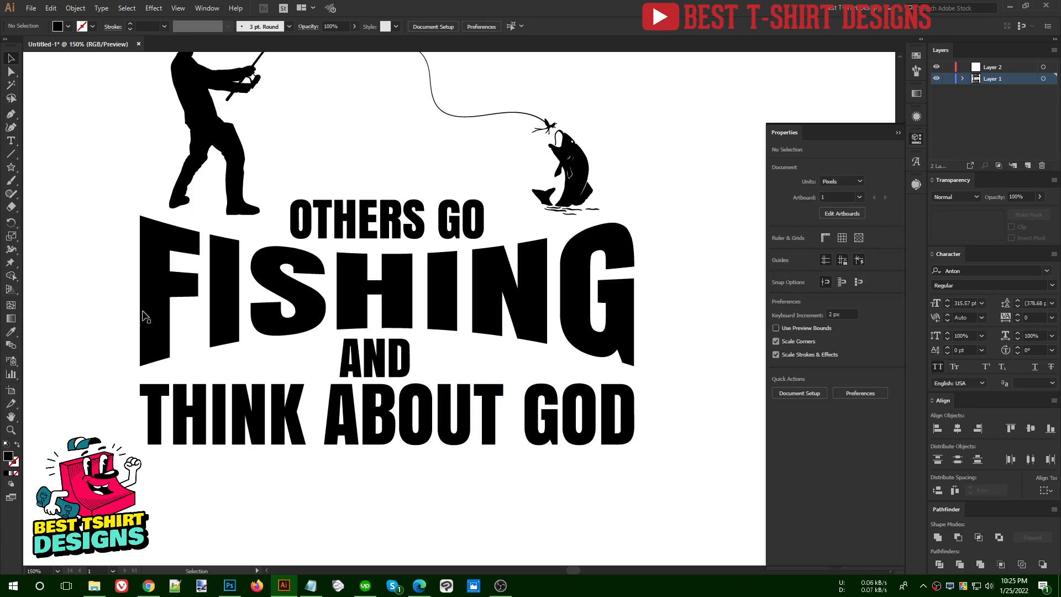
{"action": "left_click", "coordinate": [11, 114]}
{"action": "scroll", "coordinate": [455, 366], "scroll_direction": "up", "scroll_amount": 1}
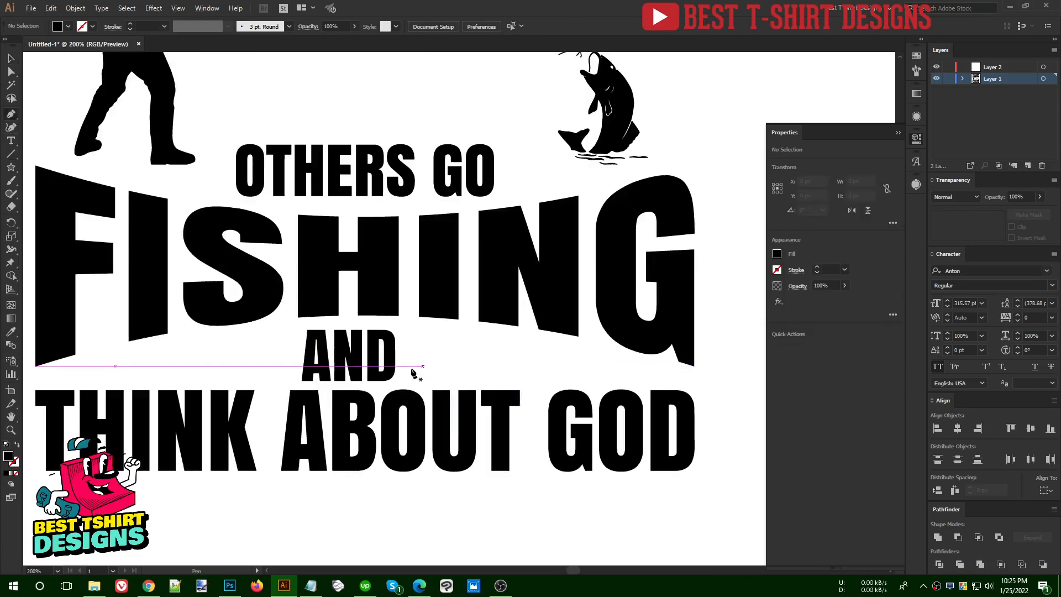
{"action": "left_click", "coordinate": [415, 371]}
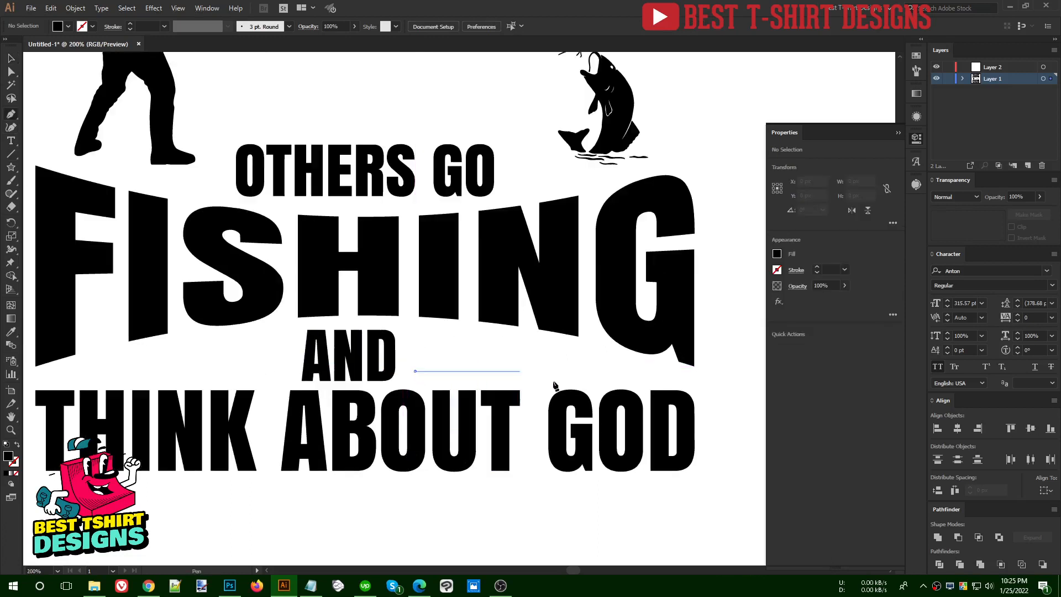
{"action": "left_click", "coordinate": [618, 377], "text": "shift"}
{"action": "key", "text": "v"}
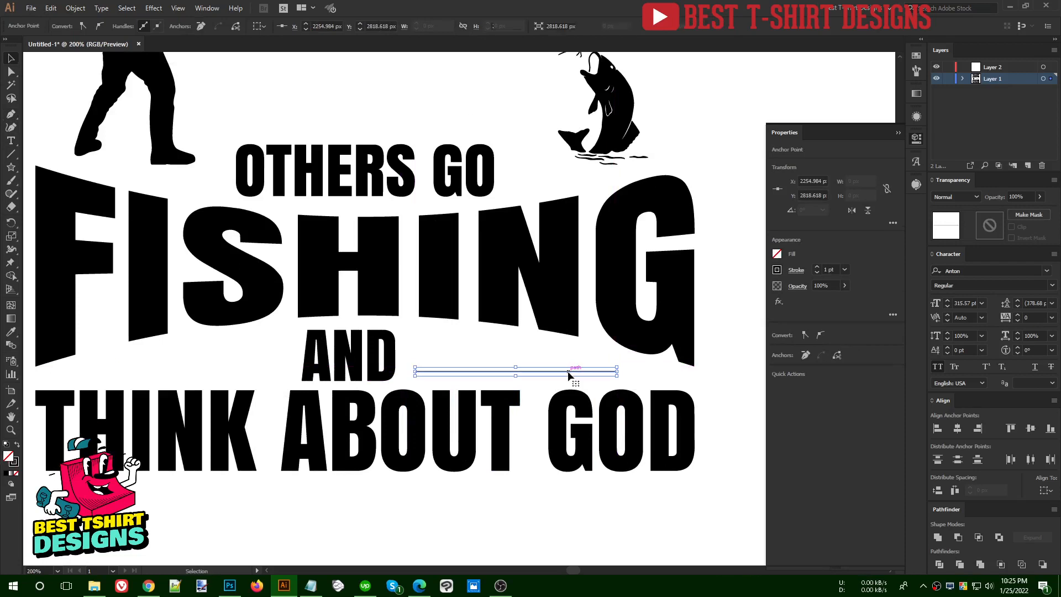
Set the line's stroke weight to 7 pt and stack two copies above it, spaced about 15 px apart
{"action": "left_click", "coordinate": [142, 26]}
{"action": "type", "text": "9"}
{"action": "key", "text": "Return"}
{"action": "scroll", "coordinate": [142, 26], "scroll_direction": "down", "scroll_amount": 2}
{"action": "left_click", "coordinate": [485, 337]}
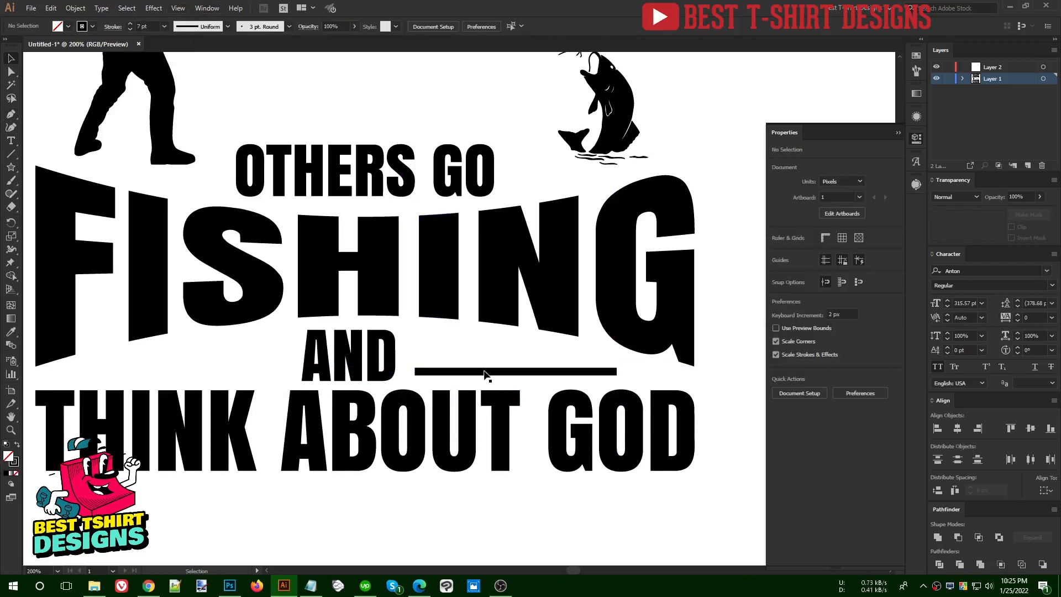
{"action": "left_click_drag", "start_coordinate": [485, 375], "coordinate": [484, 358]}
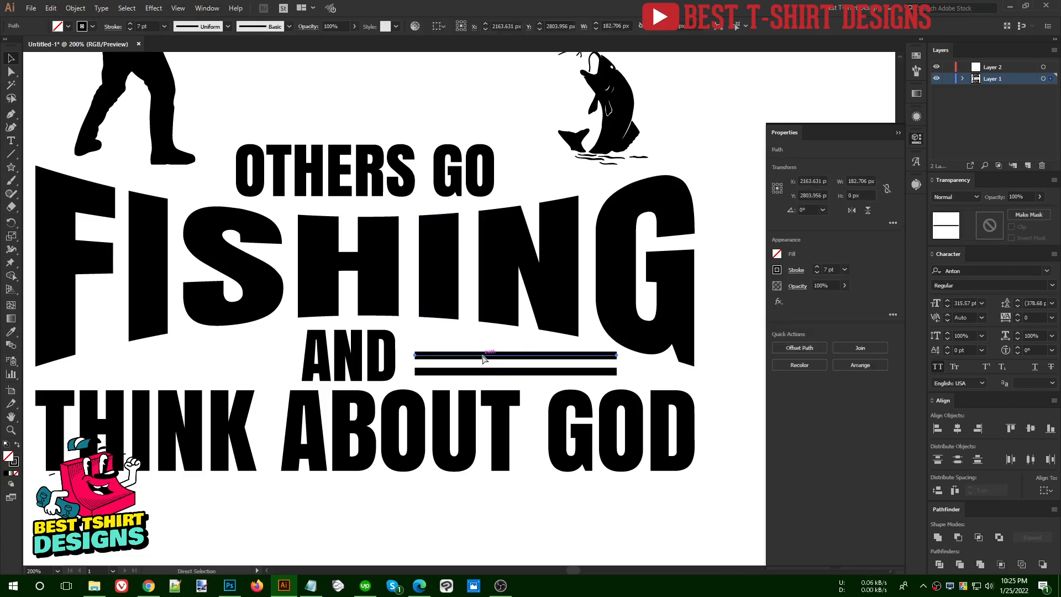
{"action": "key", "text": "ctrl+d"}
Shorten the middle line by 40 px and the uppermost line by 60 px at their right ends
{"action": "scroll", "coordinate": [545, 360], "scroll_direction": "up", "scroll_amount": 1}
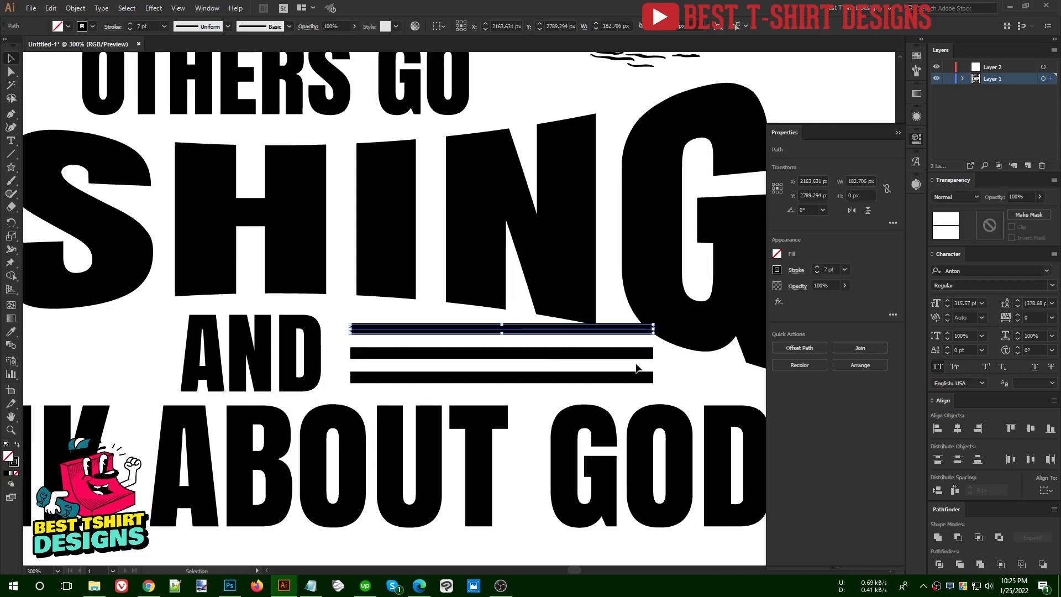
{"action": "key", "text": "a"}
{"action": "left_click", "coordinate": [653, 354]}
{"action": "key", "text": "shift+Left"}
{"action": "key", "text": "shift+Left"}
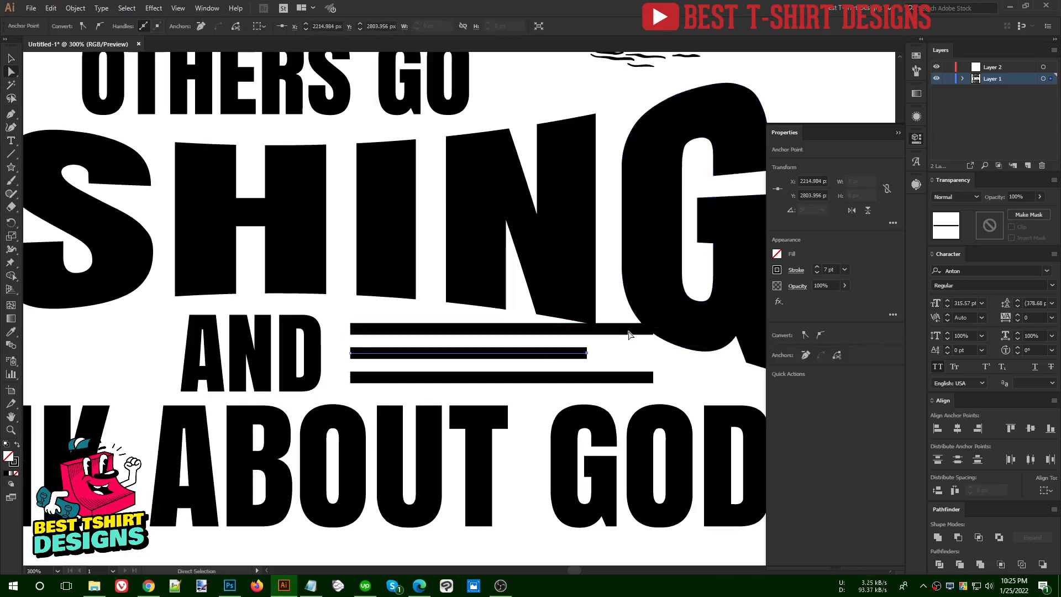
{"action": "key", "text": "ctrl+shift+a"}
{"action": "left_click", "coordinate": [654, 331]}
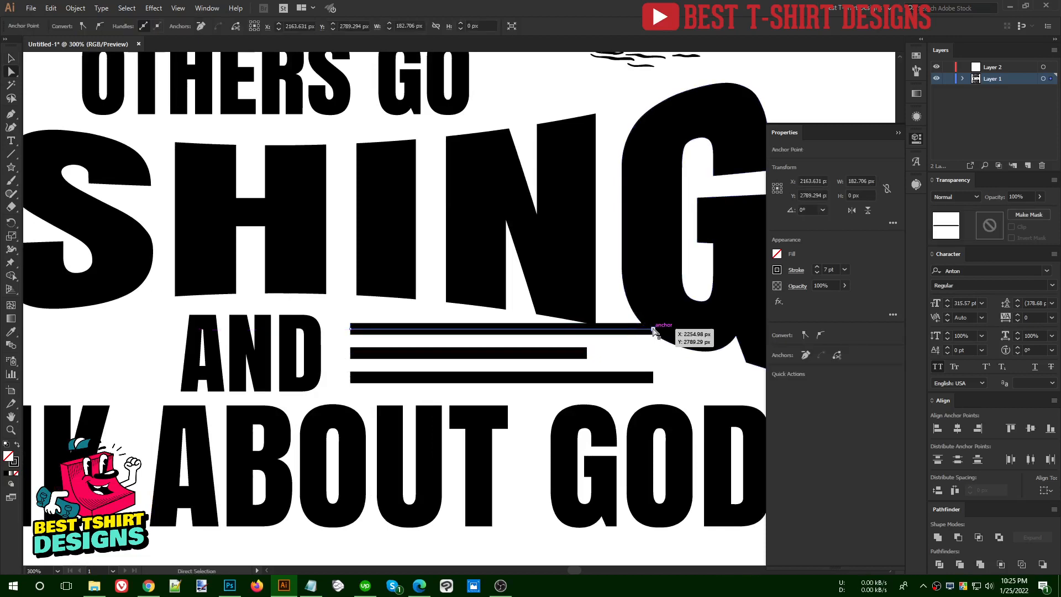
{"action": "key", "text": "shift+Left"}
{"action": "key", "text": "shift+Left"}
{"action": "key", "text": "shift+Left"}
{"action": "key", "text": "shift+Left"}
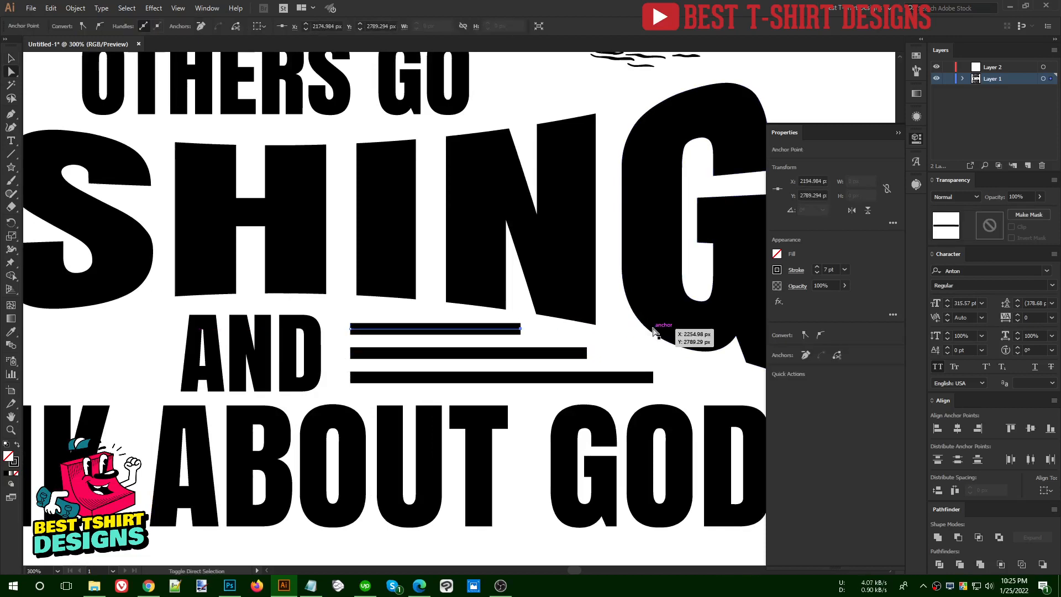
{"action": "key", "text": "v"}
{"action": "left_click", "coordinate": [582, 388]}
Apply a width profile tapering to a point at the right end to all three lines and group them
{"action": "scroll", "coordinate": [503, 369], "scroll_direction": "down", "scroll_amount": 1}
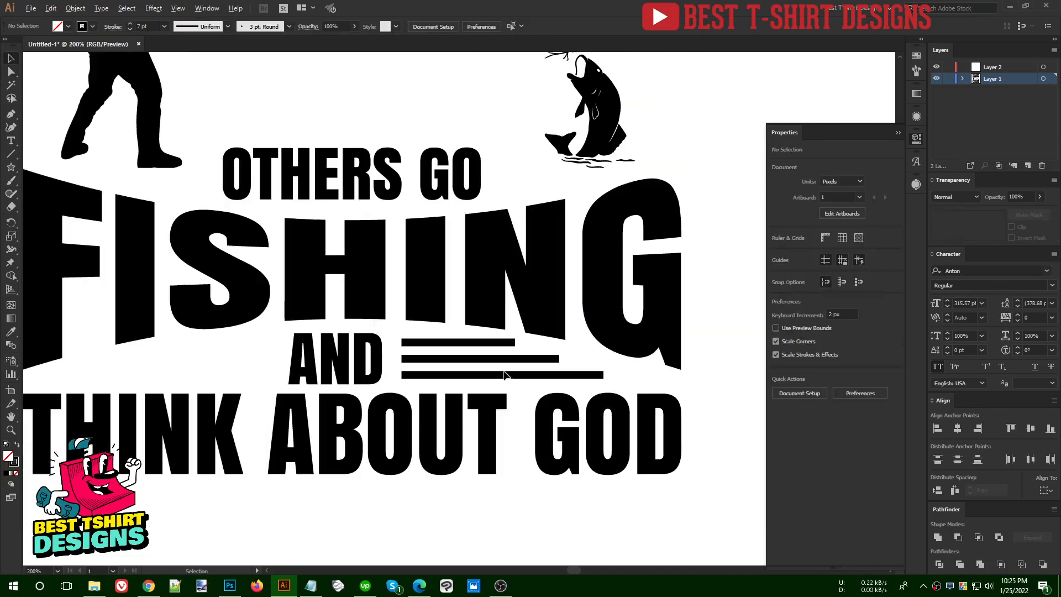
{"action": "left_click_drag", "start_coordinate": [444, 383], "coordinate": [432, 337]}
{"action": "left_click", "coordinate": [112, 27]}
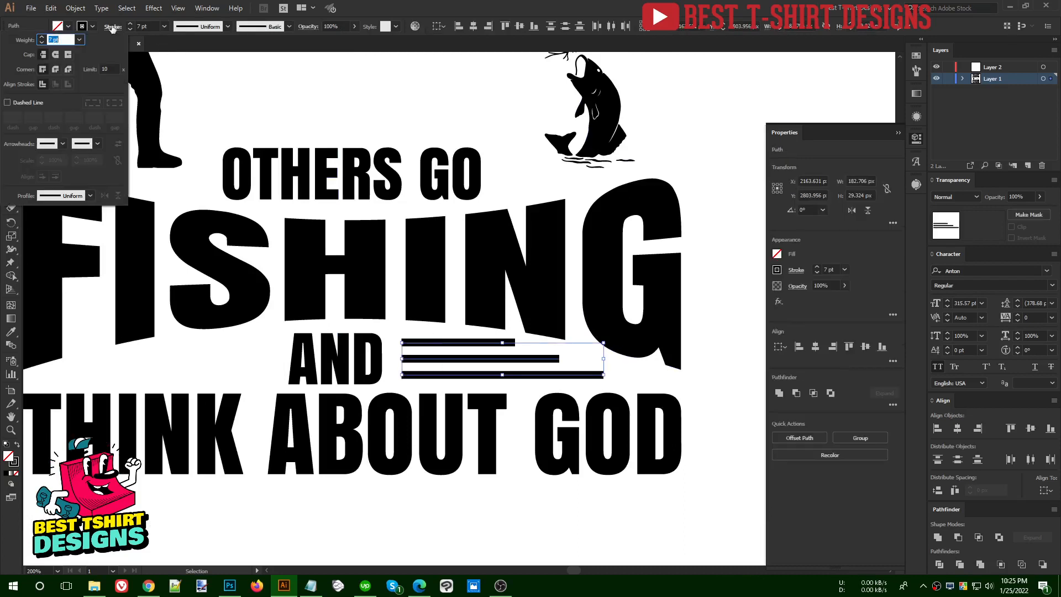
{"action": "left_click", "coordinate": [69, 196]}
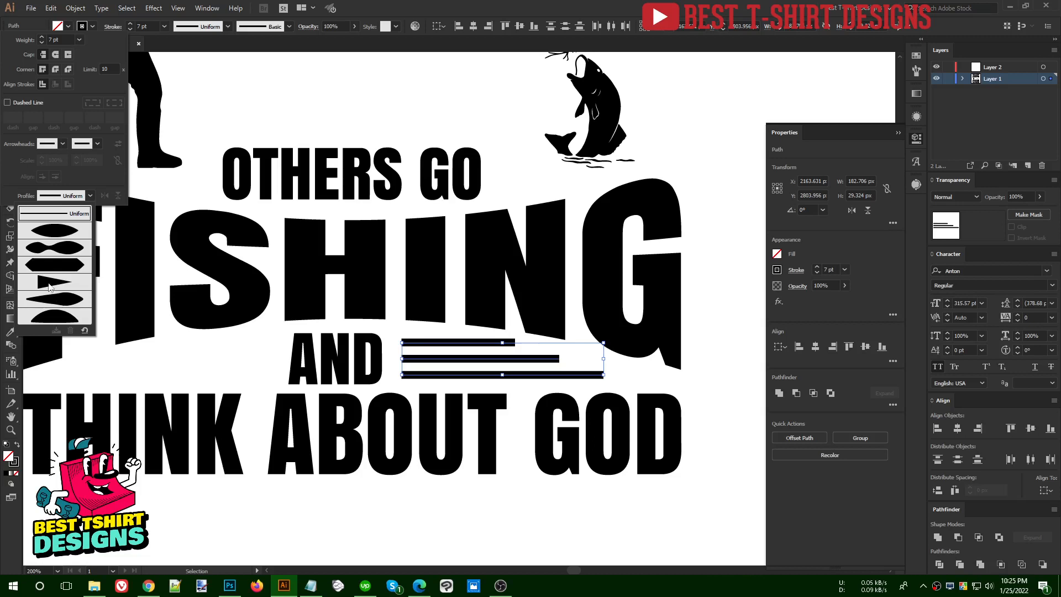
{"action": "left_click", "coordinate": [65, 299]}
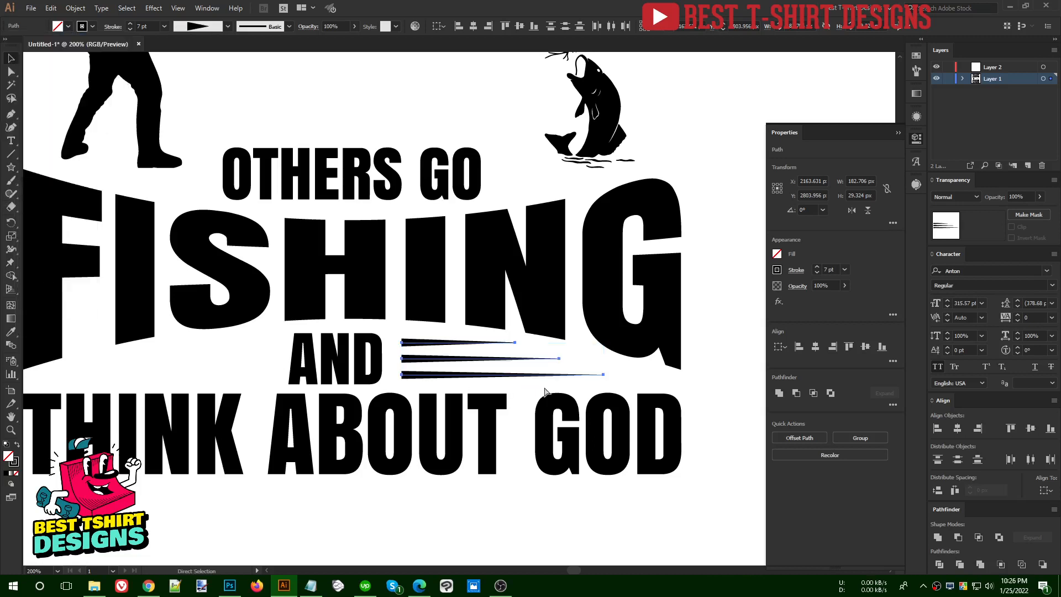
{"action": "key", "text": "ctrl+g"}
Place a copy of the line group before "AND", reflect it about the vertical axis and shift it 20 px left, clear of the word
{"action": "left_click_drag", "start_coordinate": [507, 378], "coordinate": [342, 396]}
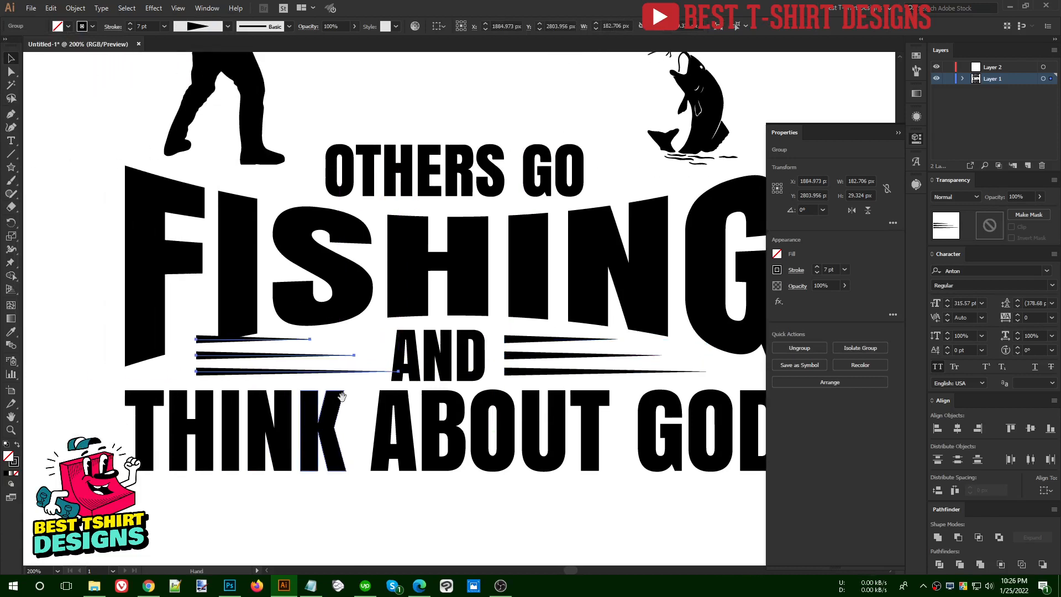
{"action": "key", "text": "ctrl+r"}
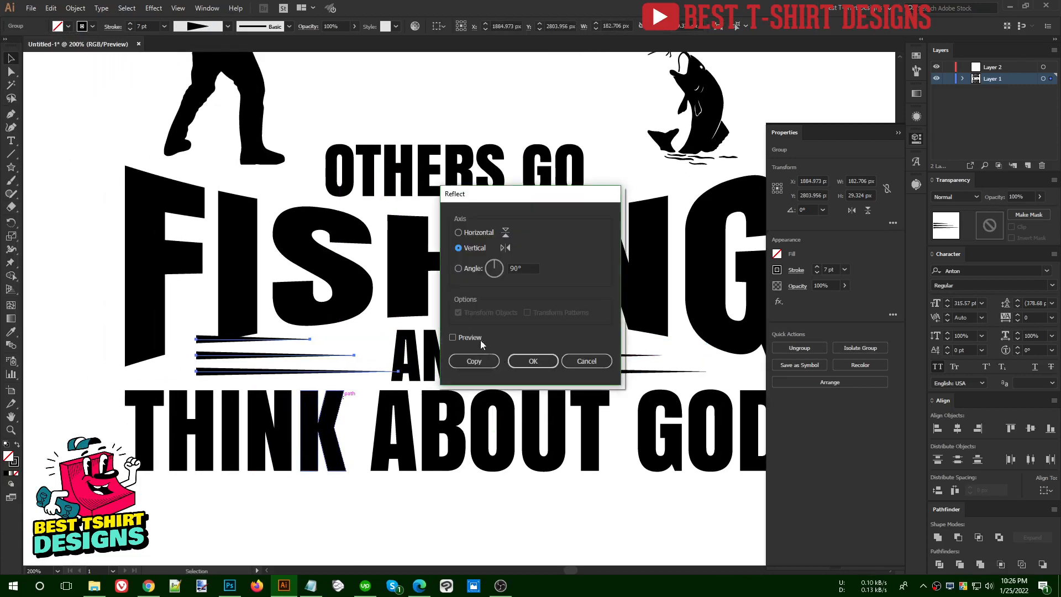
{"action": "left_click", "coordinate": [477, 338]}
{"action": "left_click", "coordinate": [529, 361]}
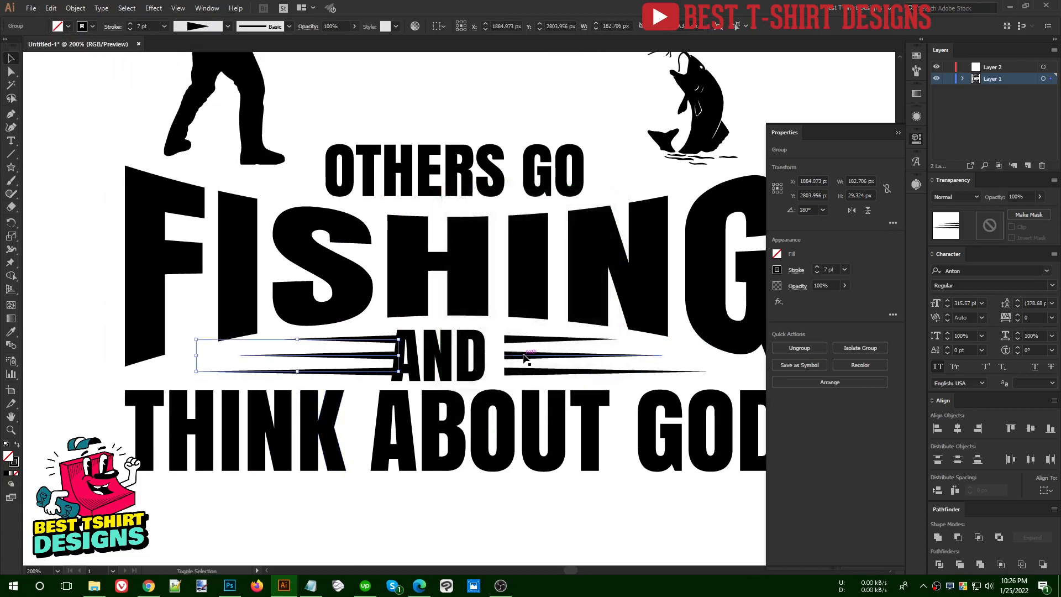
{"action": "left_click", "coordinate": [524, 358], "text": "shift"}
{"action": "key", "text": "ctrl+minus"}
{"action": "left_click", "coordinate": [544, 343]}
{"action": "key", "text": "ctrl+g"}
{"action": "left_click", "coordinate": [523, 345]}
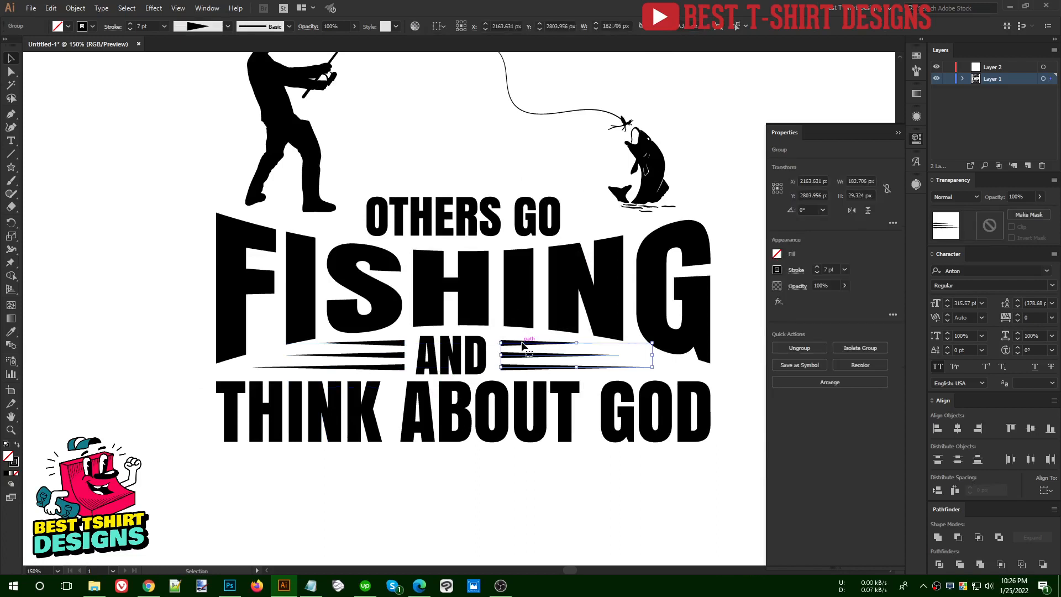
{"action": "right_click", "coordinate": [522, 344]}
{"action": "mouse_move", "coordinate": [581, 452]}
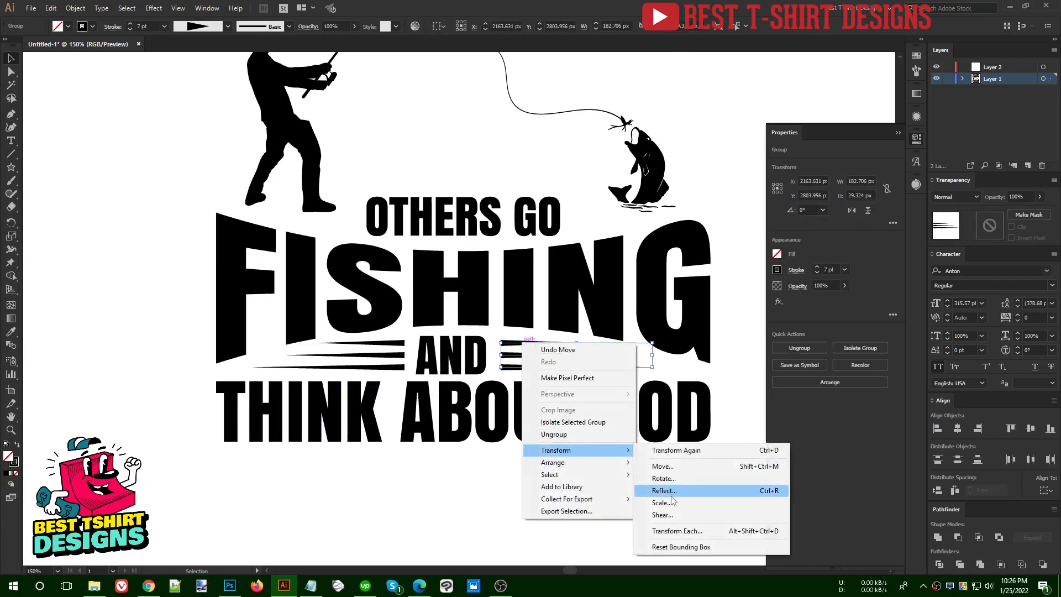
{"action": "left_click", "coordinate": [413, 503]}
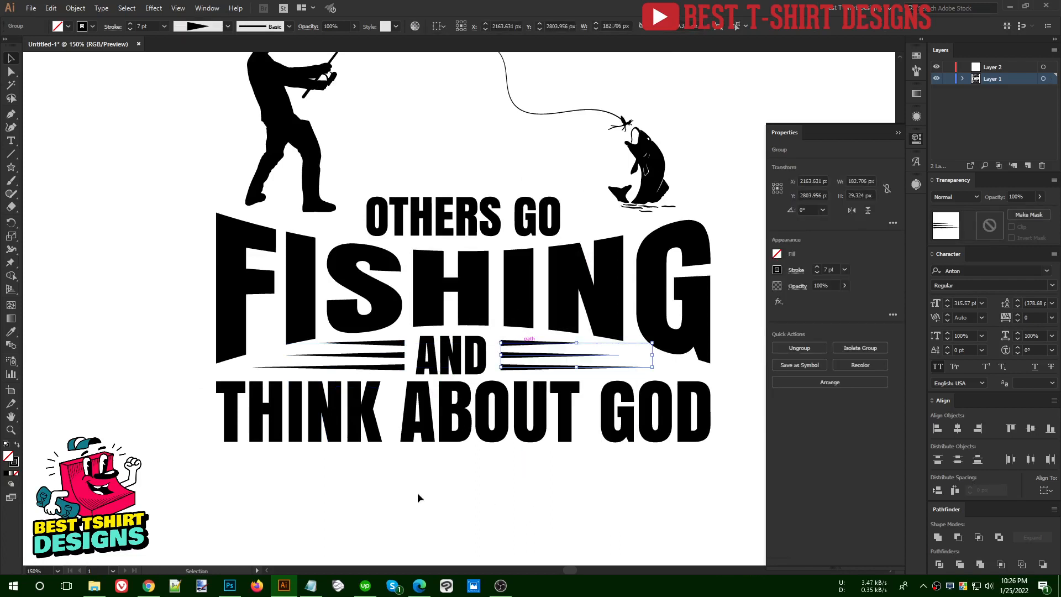
Group the line sets on both sides of "AND" and center them horizontally on the lower "FISHING" as key object
{"action": "left_click", "coordinate": [529, 354]}
{"action": "left_click", "coordinate": [404, 355], "text": "shift"}
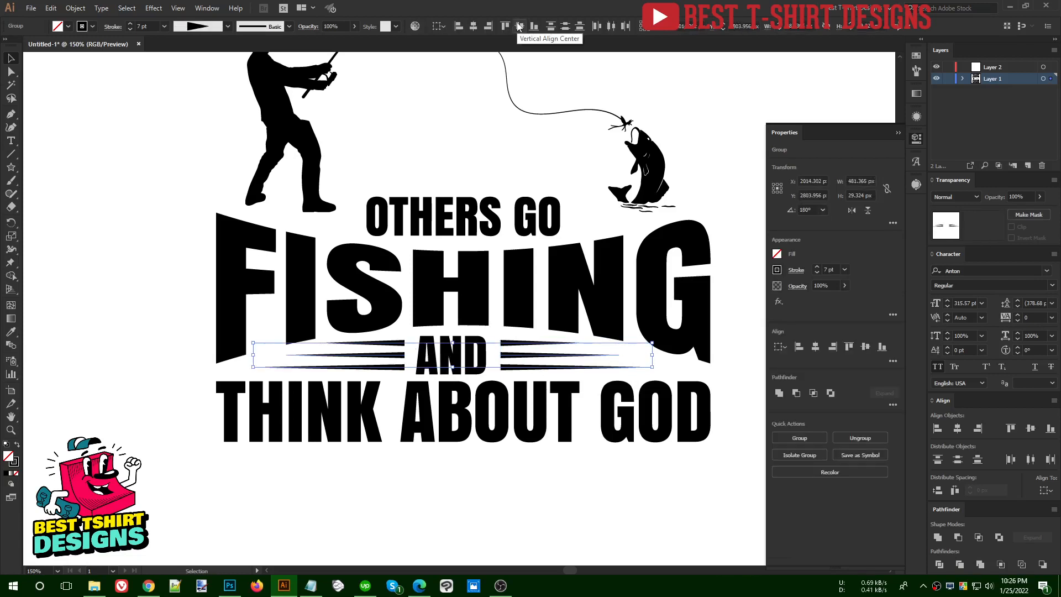
{"action": "key", "text": "ctrl+minus"}
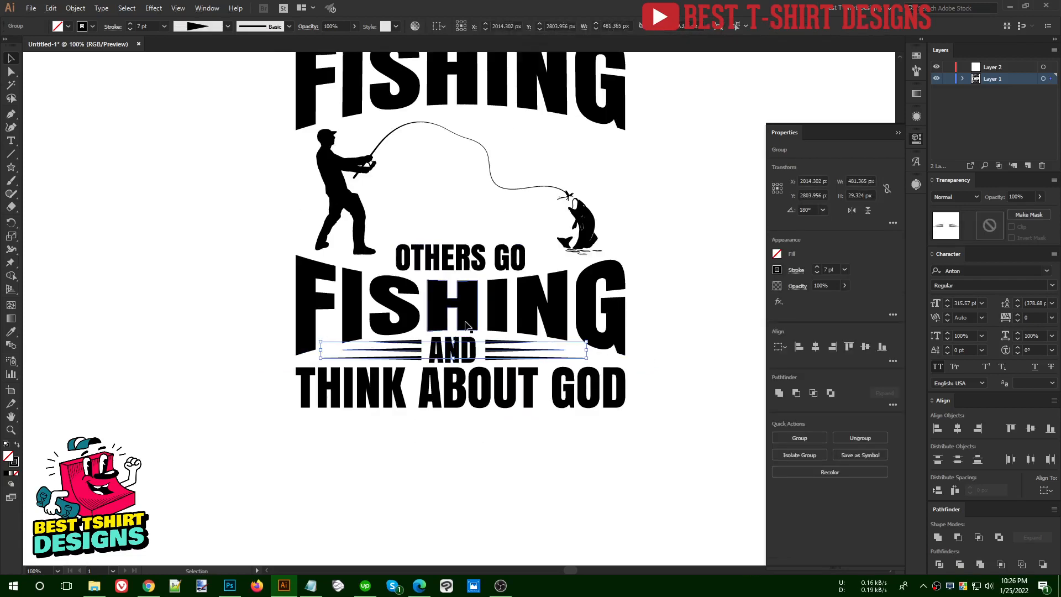
{"action": "left_click", "coordinate": [466, 326], "text": "shift"}
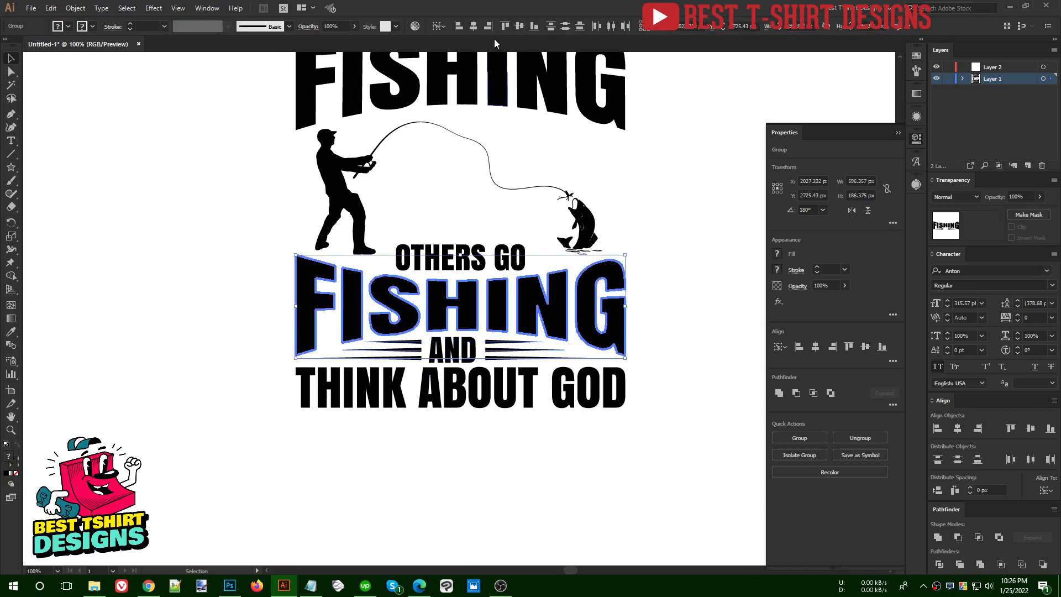
{"action": "left_click", "coordinate": [474, 25]}
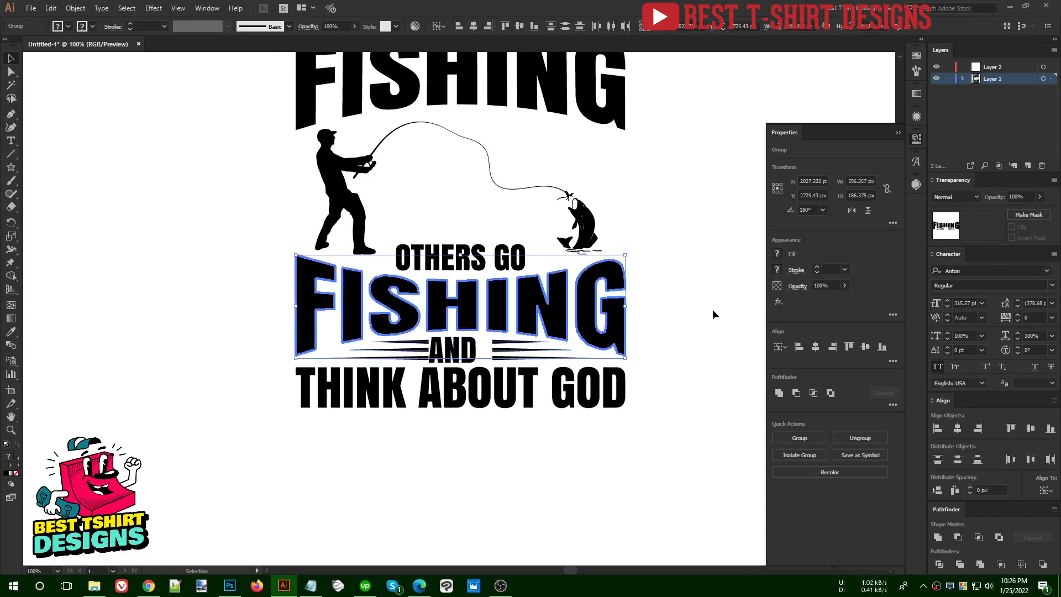
Center "AND" and "THINK ABOUT GOD" horizontally on the lower "FISHING", using that word as key object
{"action": "left_click_drag", "start_coordinate": [595, 450], "coordinate": [396, 308]}
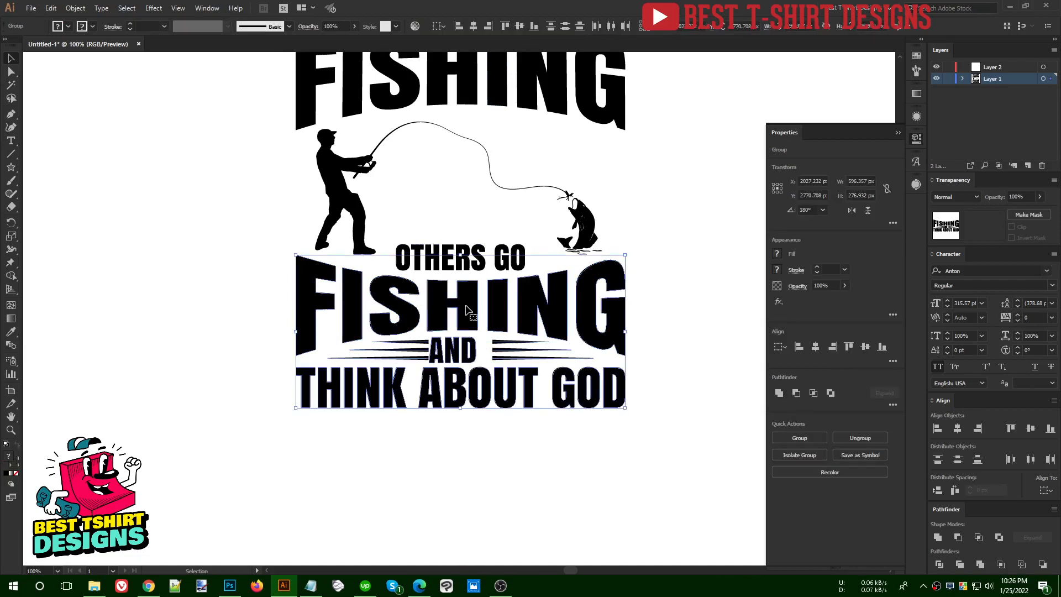
{"action": "left_click", "coordinate": [466, 310]}
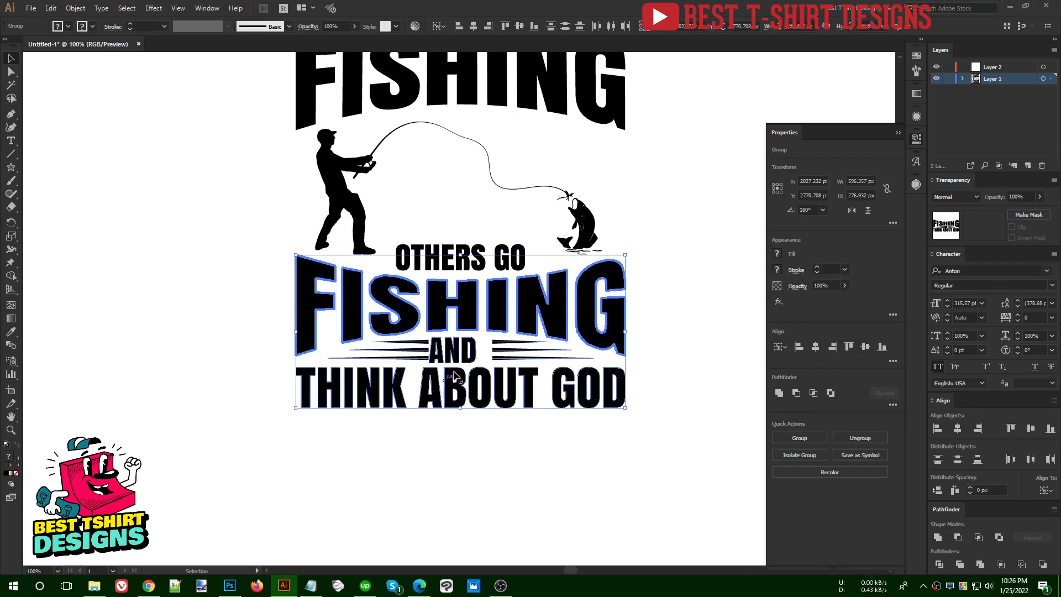
{"action": "left_click", "coordinate": [474, 28]}
{"action": "left_click", "coordinate": [680, 286]}
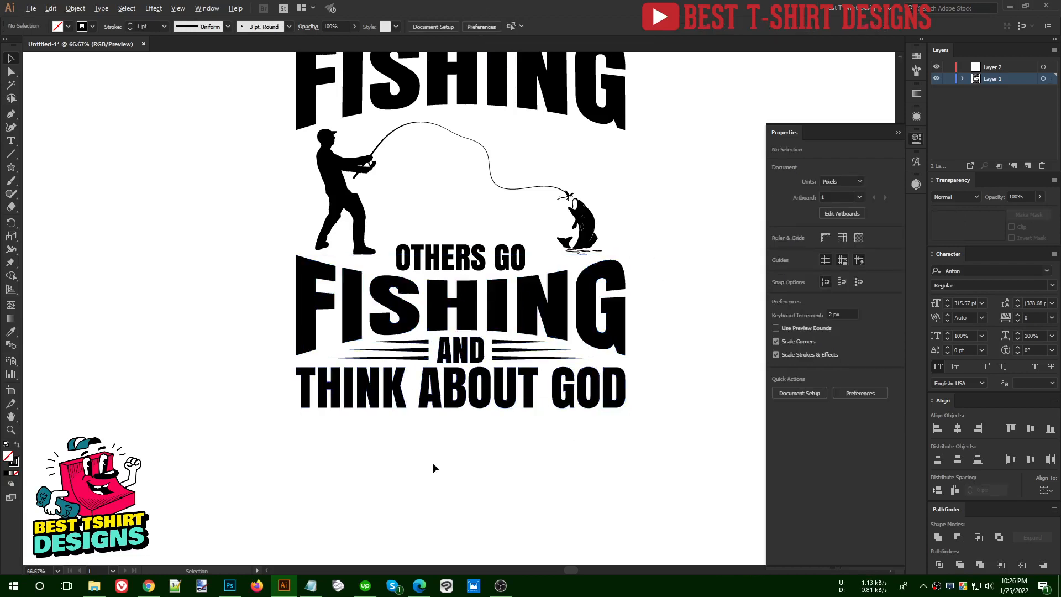
Draw an unfilled circle about 224 px in diameter with a 1 pt black stroke between the fisherman and the fish, above "OTHERS GO"
{"action": "scroll", "coordinate": [433, 467], "scroll_direction": "down", "scroll_amount": 1}
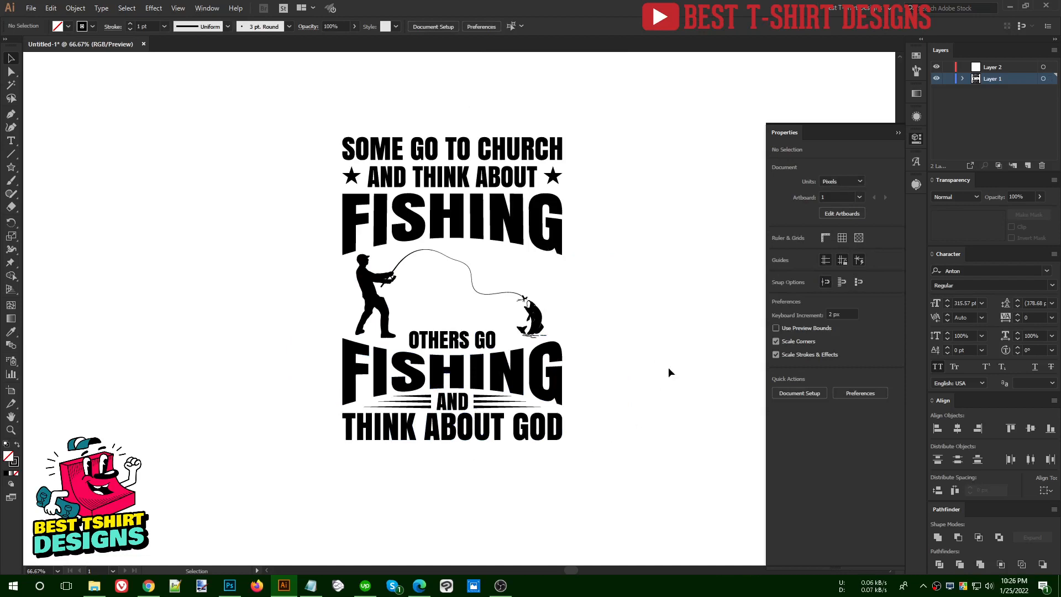
{"action": "scroll", "coordinate": [668, 367], "scroll_direction": "up", "scroll_amount": 1}
{"action": "scroll", "coordinate": [551, 331], "scroll_direction": "up", "scroll_amount": 1}
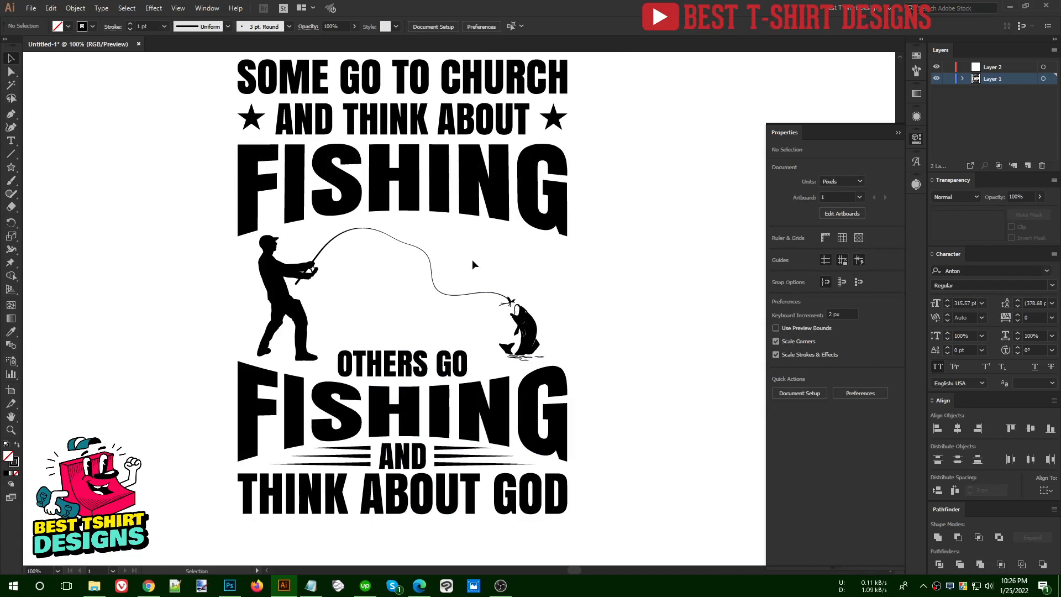
{"action": "scroll", "coordinate": [422, 275], "scroll_direction": "up", "scroll_amount": 1}
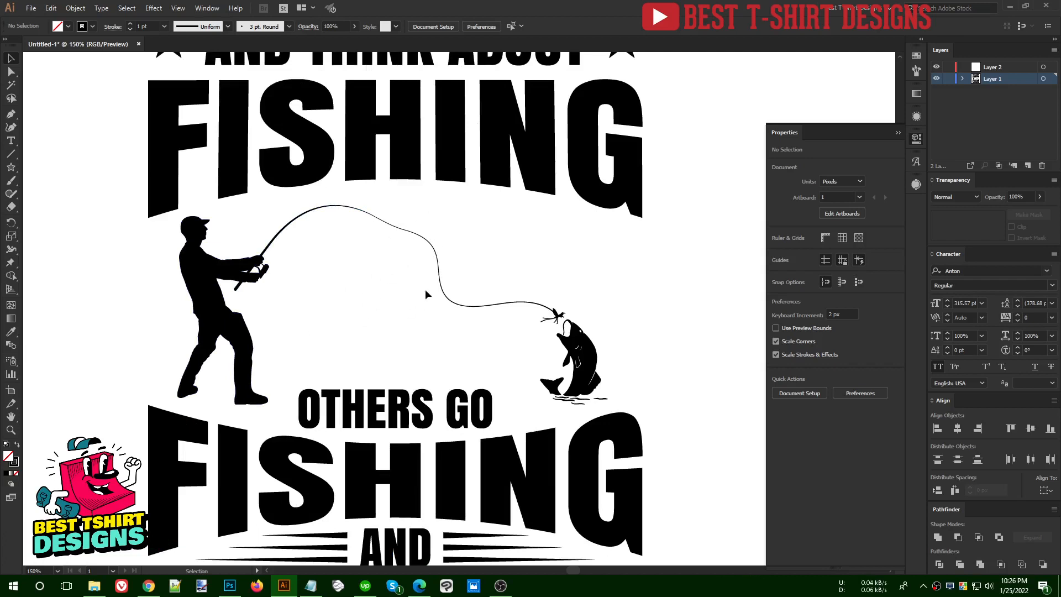
{"action": "left_click", "coordinate": [11, 167]}
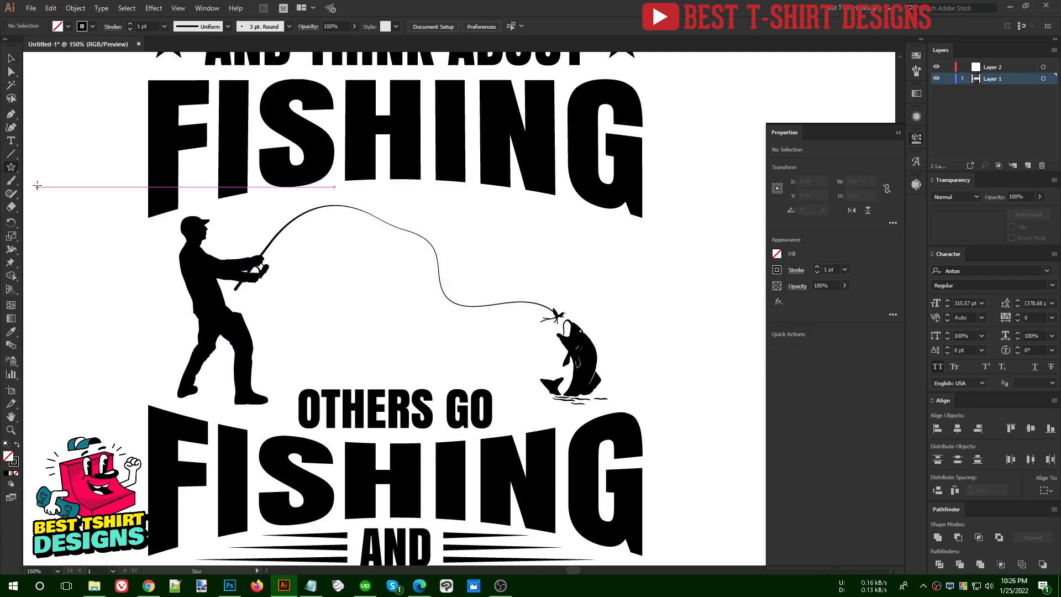
{"action": "left_click_drag", "start_coordinate": [11, 167], "coordinate": [50, 194]}
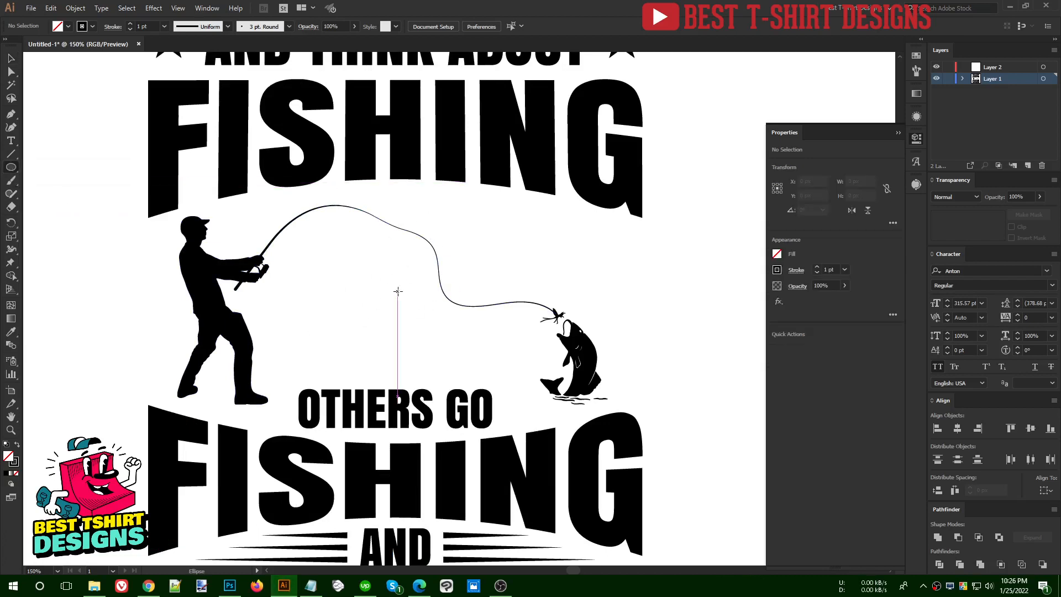
{"action": "left_click_drag", "start_coordinate": [393, 278], "coordinate": [490, 322]}
{"action": "key", "text": "v"}
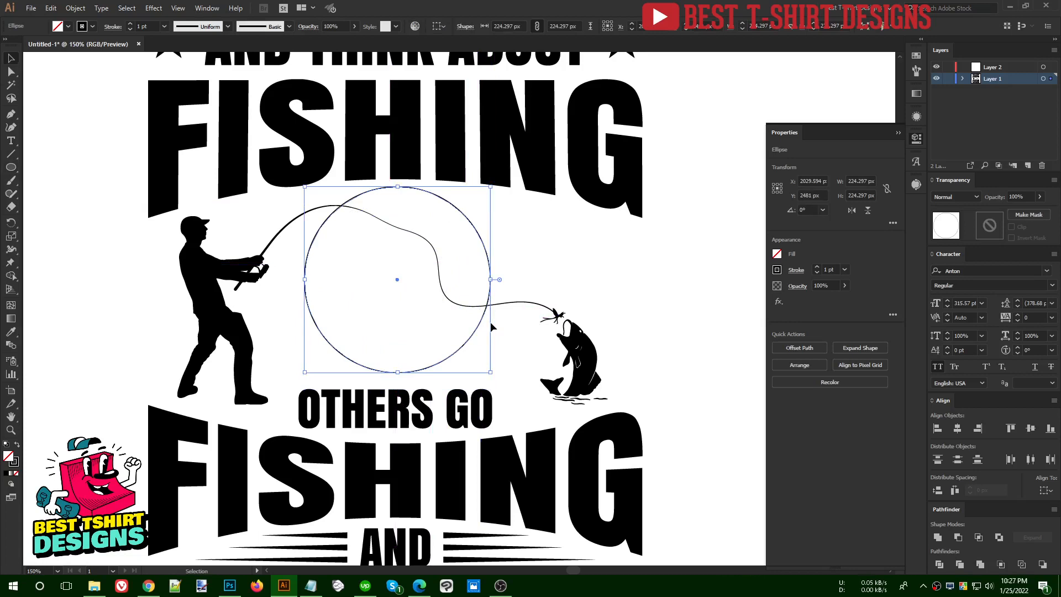
Group the fisherman, the fishing line and the fish, leaving out the circle
{"action": "scroll", "coordinate": [437, 331], "scroll_direction": "down", "scroll_amount": 1}
{"action": "left_click", "coordinate": [532, 349]}
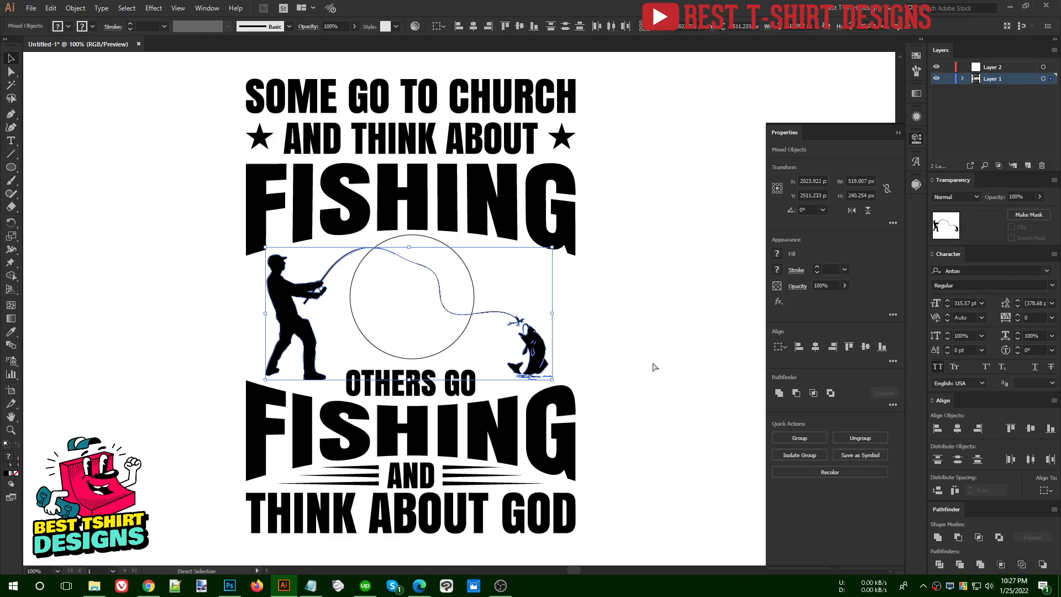
{"action": "key", "text": "ctrl+g"}
{"action": "key", "text": "ctrl+minus"}
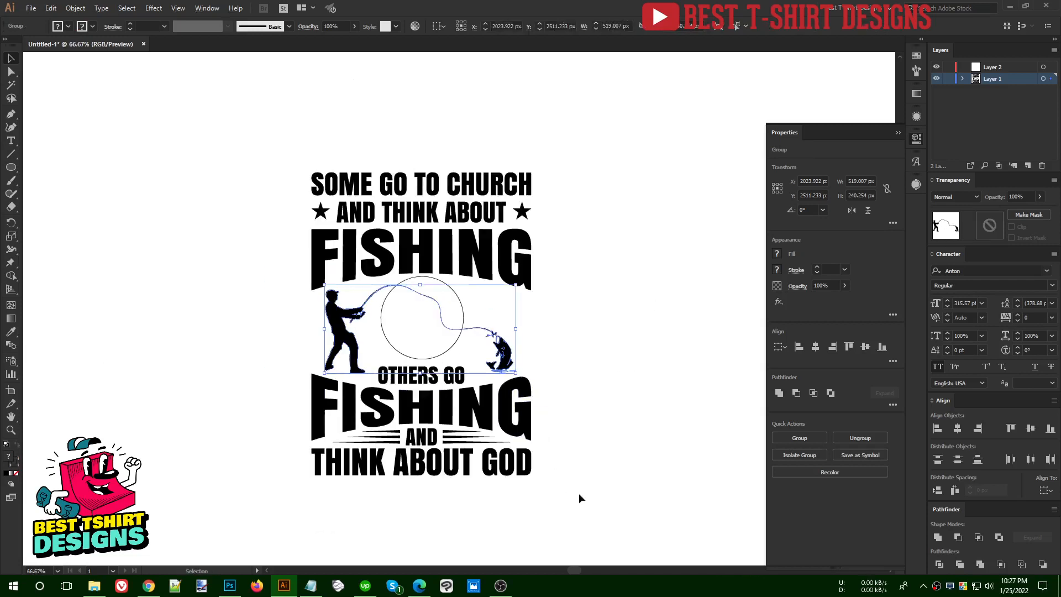
Center all the slogan text, the fisherman artwork and the circle horizontally with each other
{"action": "left_click_drag", "start_coordinate": [586, 511], "coordinate": [249, 158]}
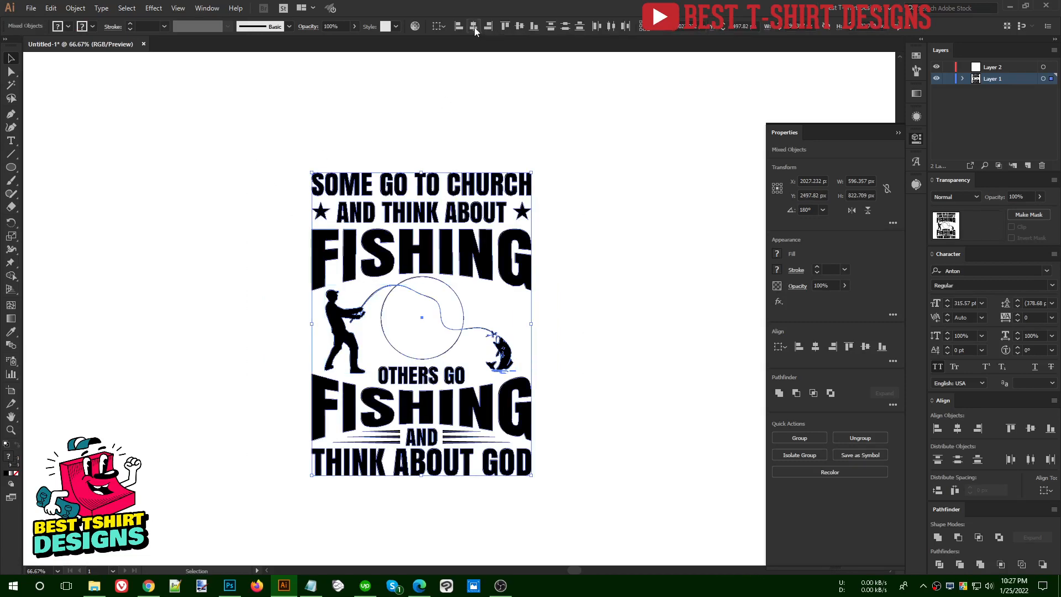
{"action": "left_click", "coordinate": [568, 298]}
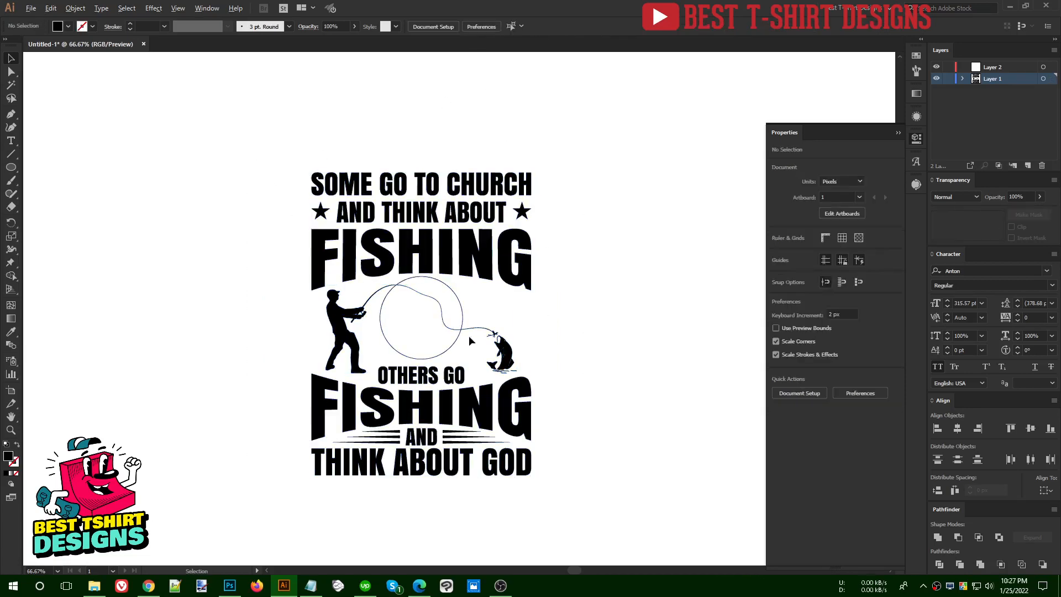
Nudge the circle down about 6 px and swap its fill and stroke, giving a solid black circle without stroke
{"action": "scroll", "coordinate": [469, 336], "scroll_direction": "up", "scroll_amount": 1}
{"action": "scroll", "coordinate": [469, 336], "scroll_direction": "up", "scroll_amount": 1}
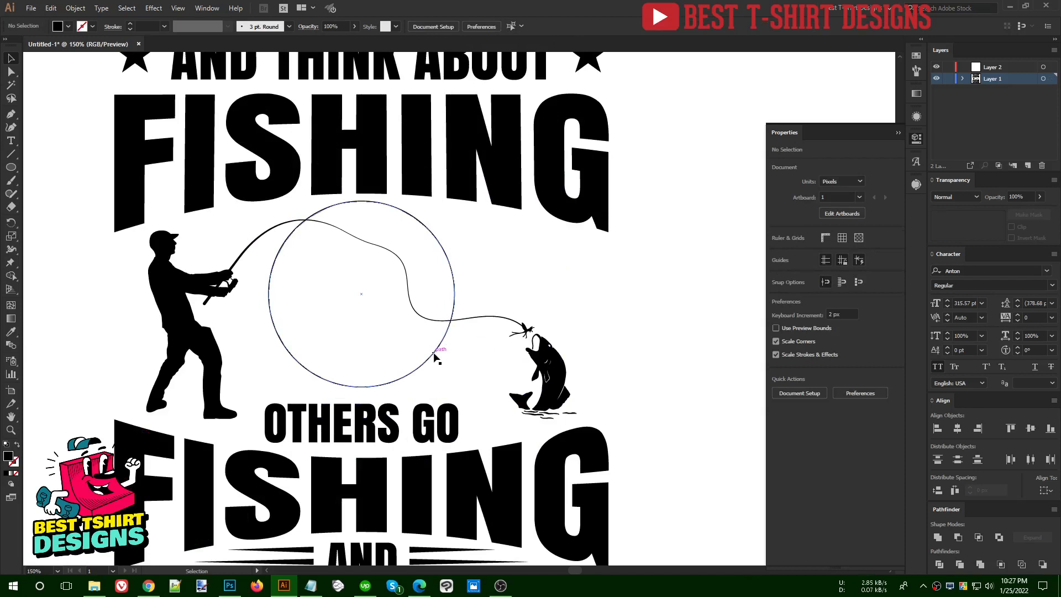
{"action": "left_click", "coordinate": [433, 353]}
{"action": "key", "text": "Down"}
{"action": "key", "text": "Down"}
{"action": "key", "text": "Down"}
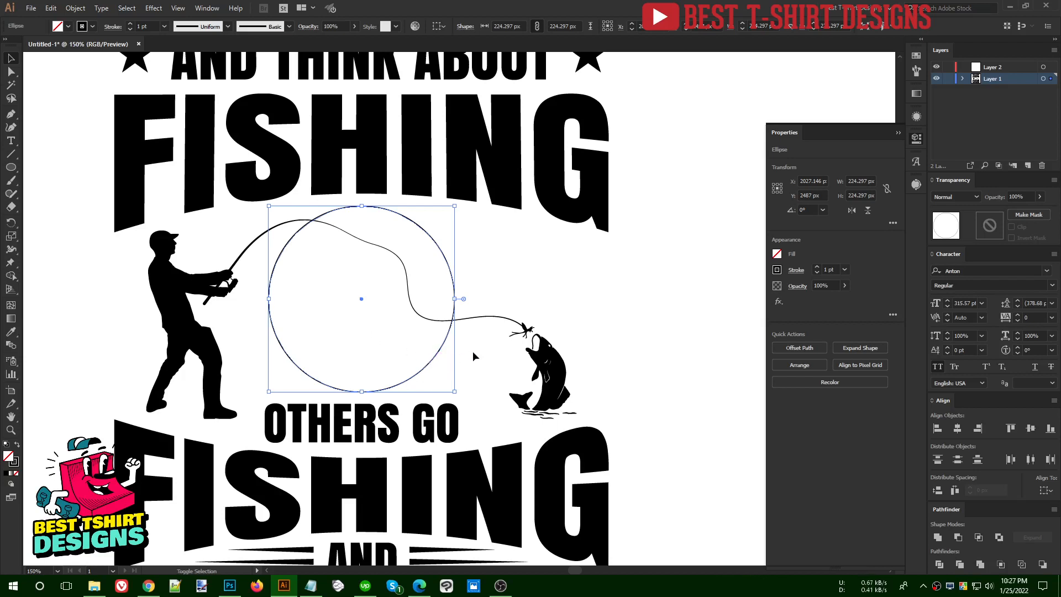
{"action": "key", "text": "shift+x"}
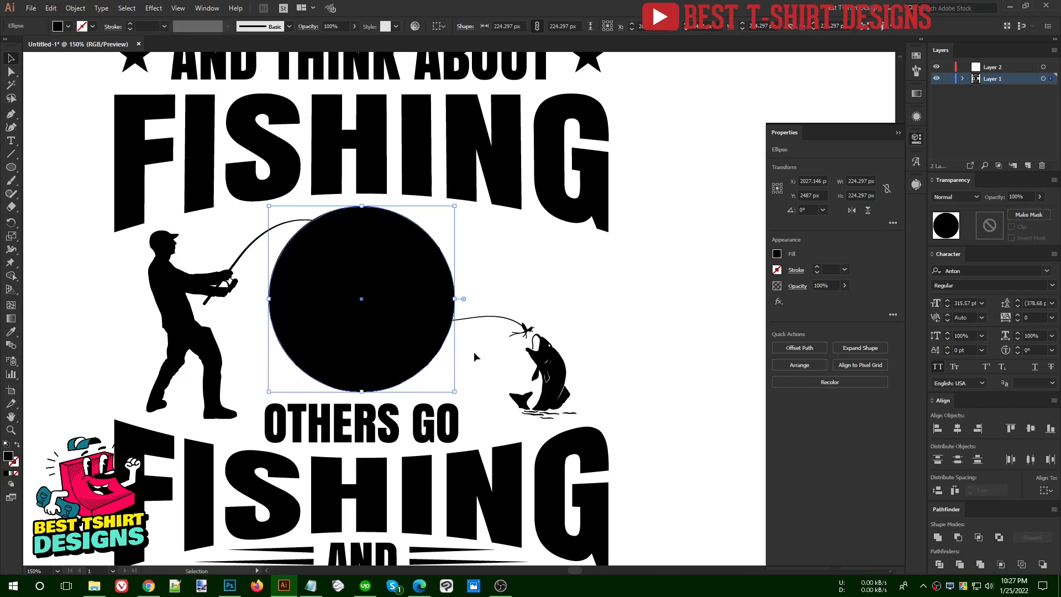
Try a Color Halftone effect on the solid black circle with a 50 px max radius and 200-degree angles for all four channels
{"action": "left_click", "coordinate": [473, 352]}
{"action": "left_click", "coordinate": [364, 270]}
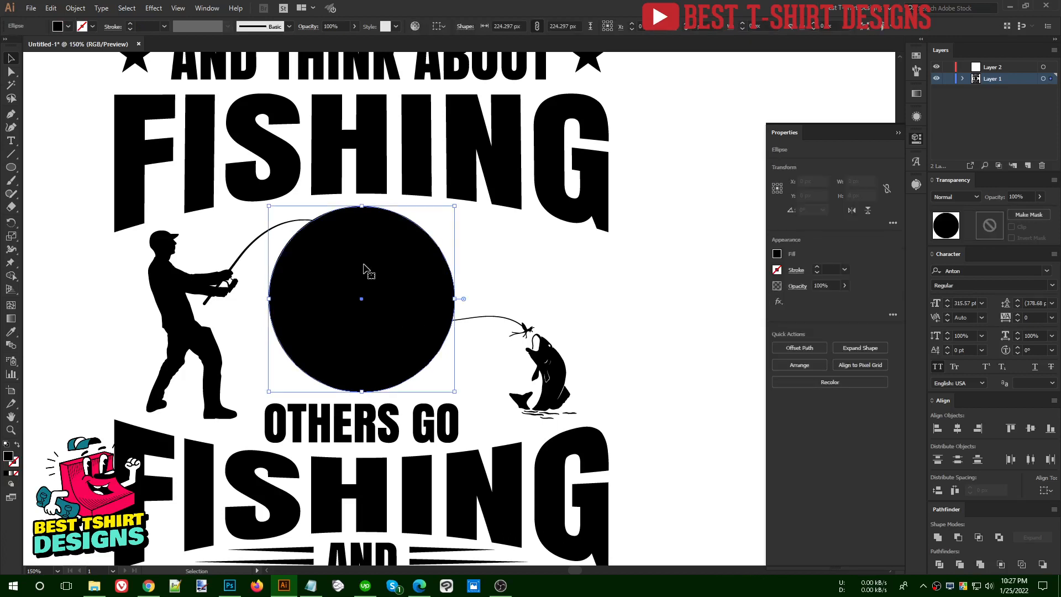
{"action": "scroll", "coordinate": [369, 259], "scroll_direction": "up", "scroll_amount": 1}
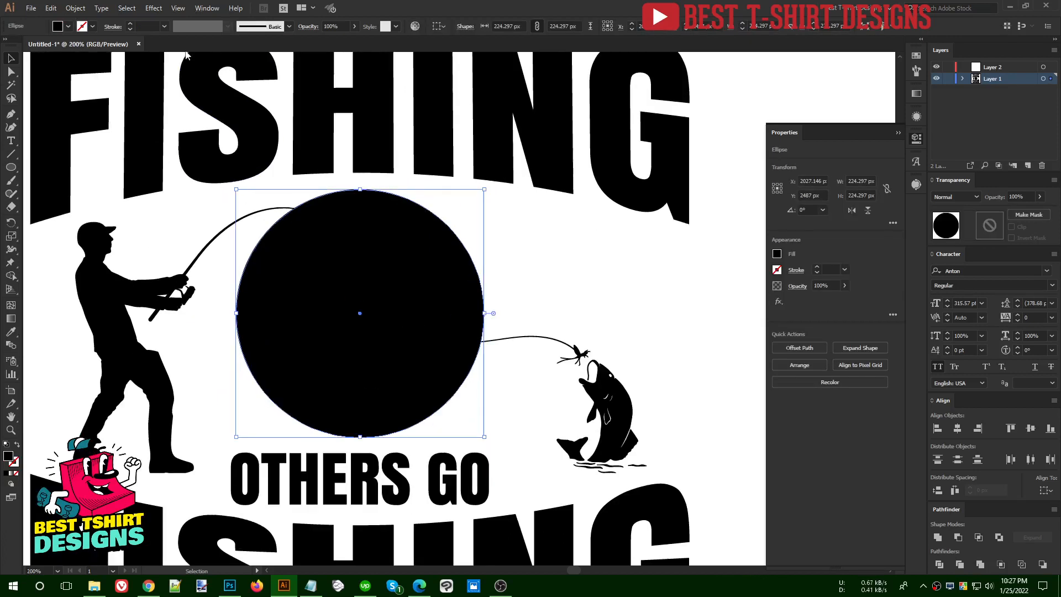
{"action": "left_click", "coordinate": [154, 8]}
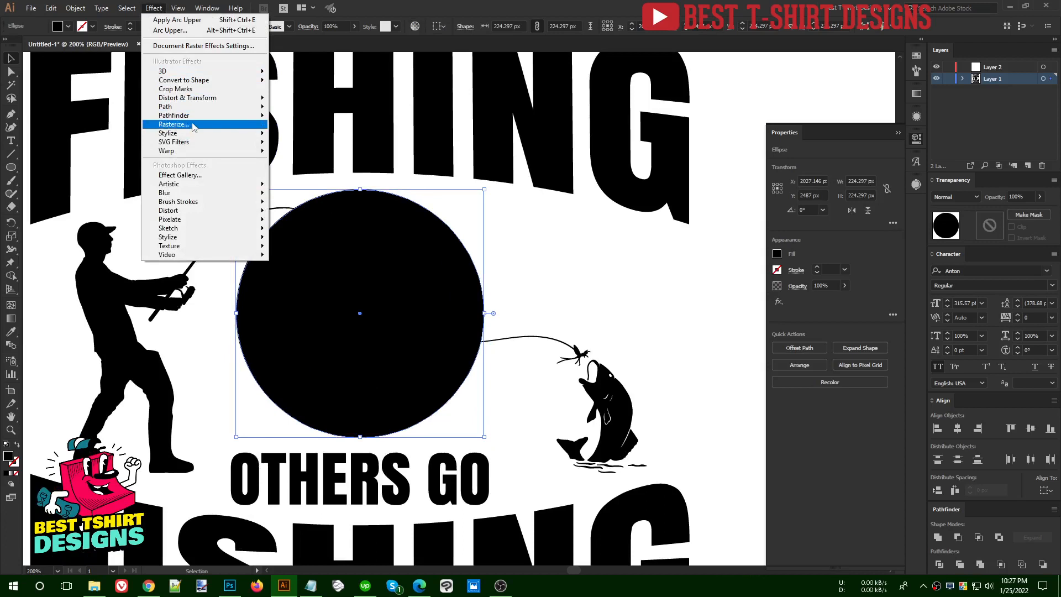
{"action": "mouse_move", "coordinate": [189, 135]}
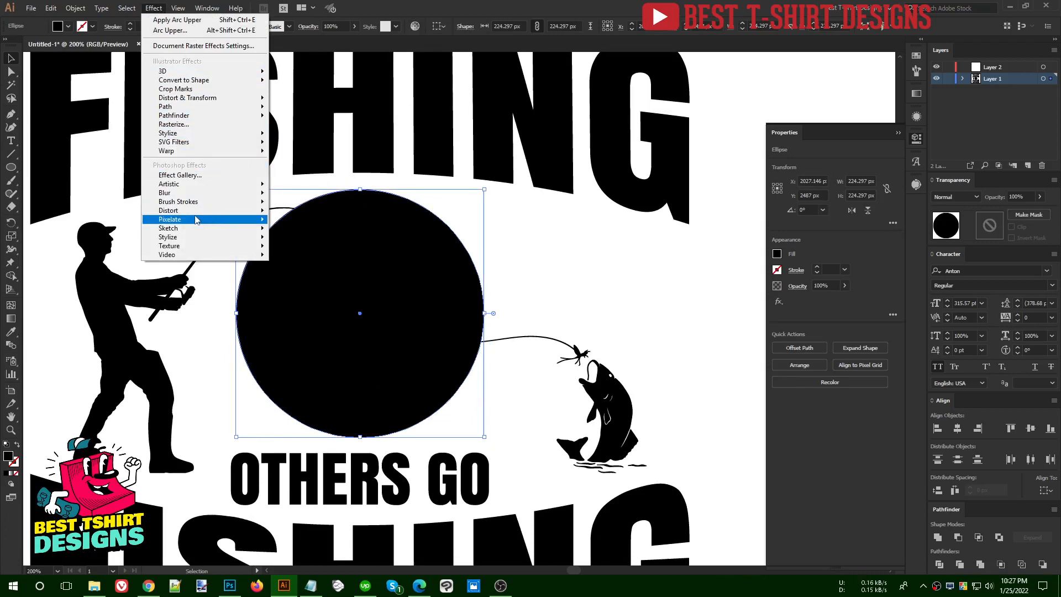
{"action": "mouse_move", "coordinate": [195, 223]}
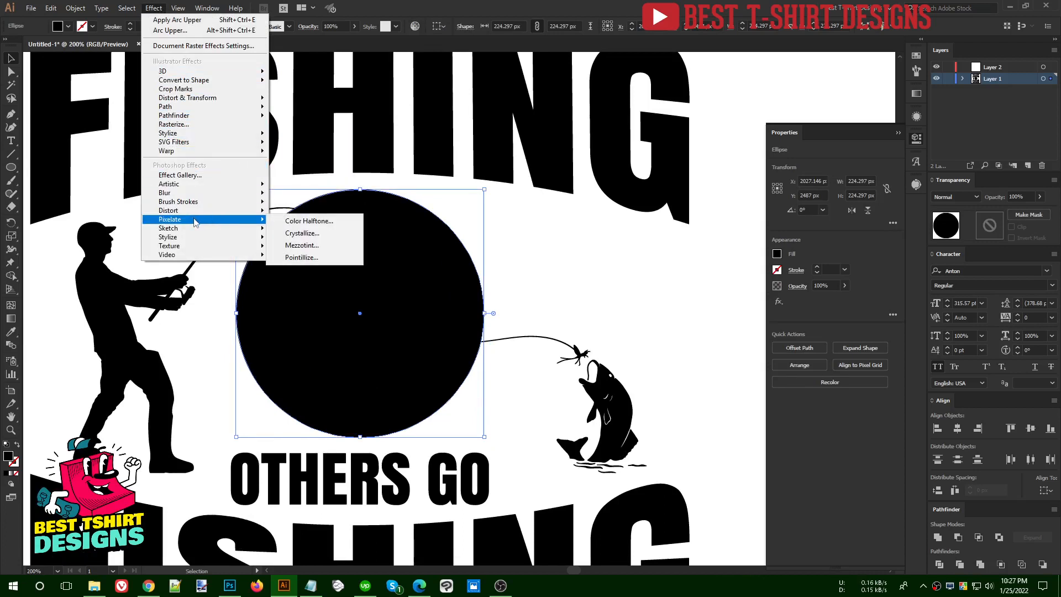
{"action": "left_click", "coordinate": [300, 222]}
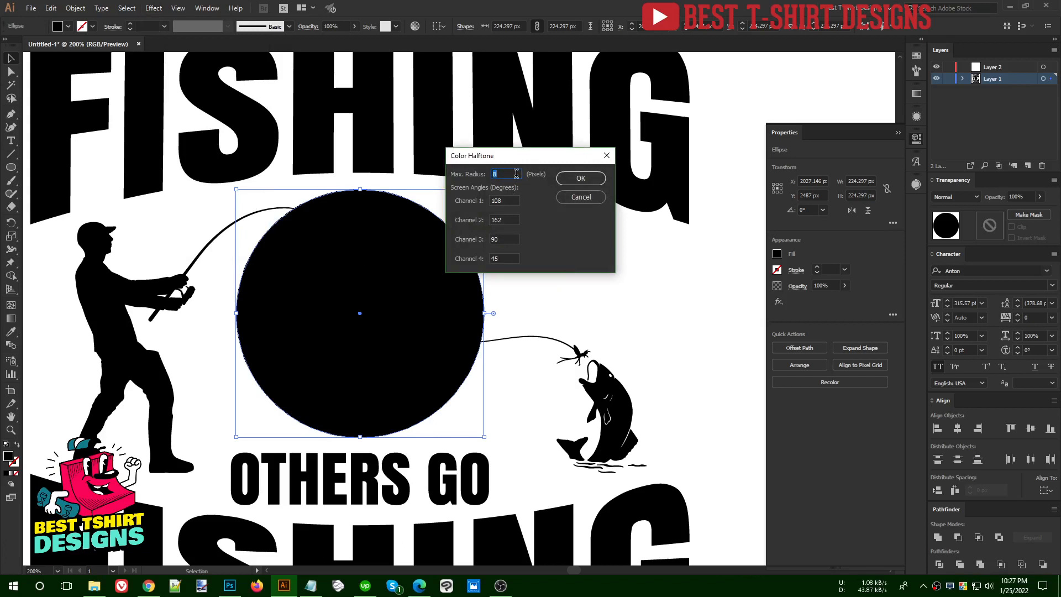
{"action": "type", "text": "20"}
{"action": "key", "text": "Tab"}
{"action": "key", "text": "Tab"}
{"action": "type", "text": "2"}
{"action": "left_click", "coordinate": [564, 182]}
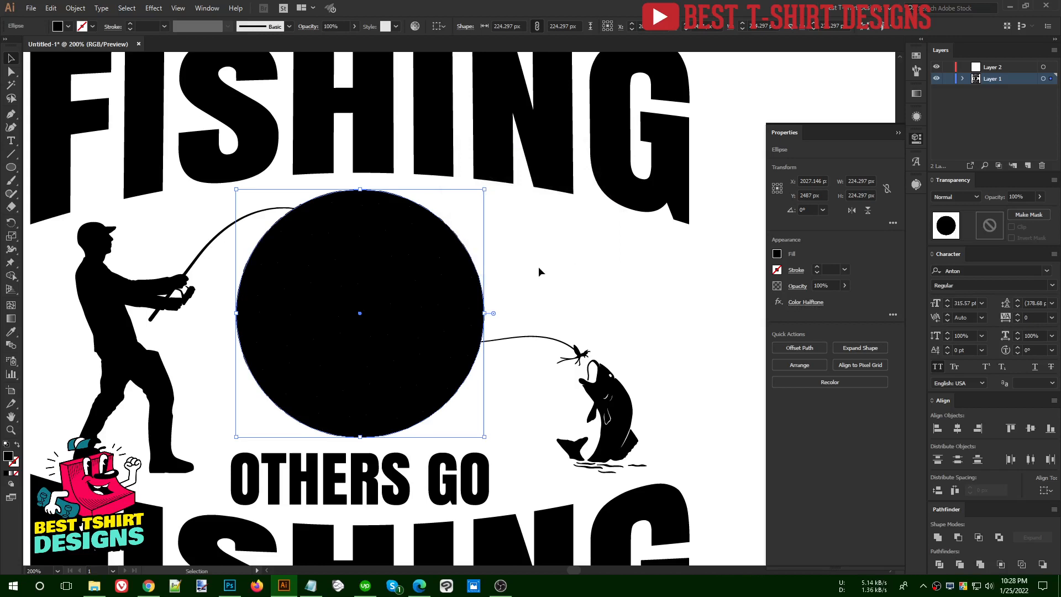
{"action": "left_click", "coordinate": [539, 291]}
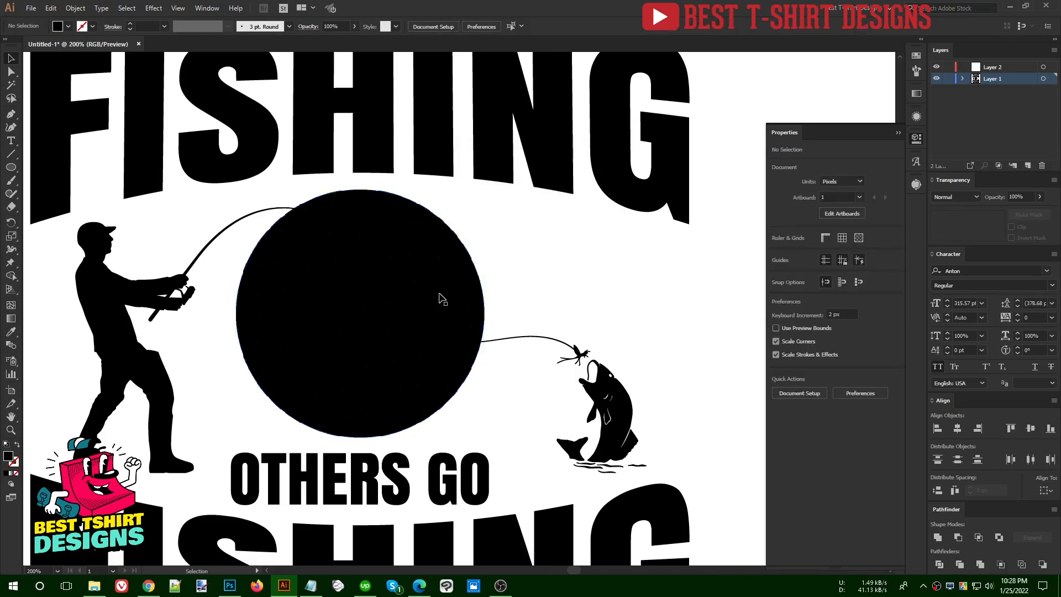
{"action": "left_click", "coordinate": [440, 295]}
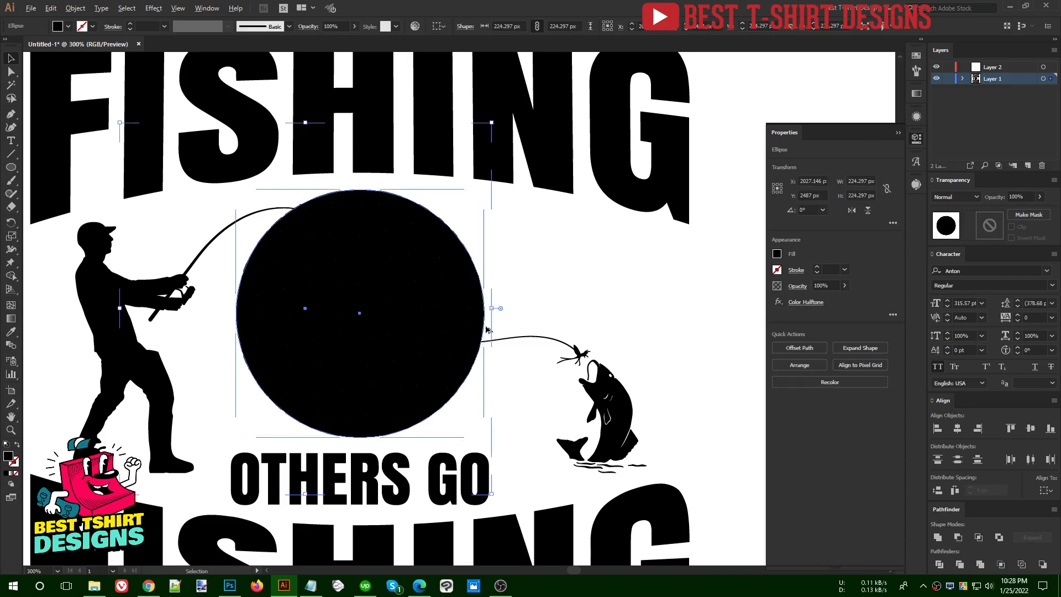
{"action": "scroll", "coordinate": [485, 308], "scroll_direction": "up", "scroll_amount": 5}
{"action": "scroll", "coordinate": [544, 325], "scroll_direction": "down", "scroll_amount": 4}
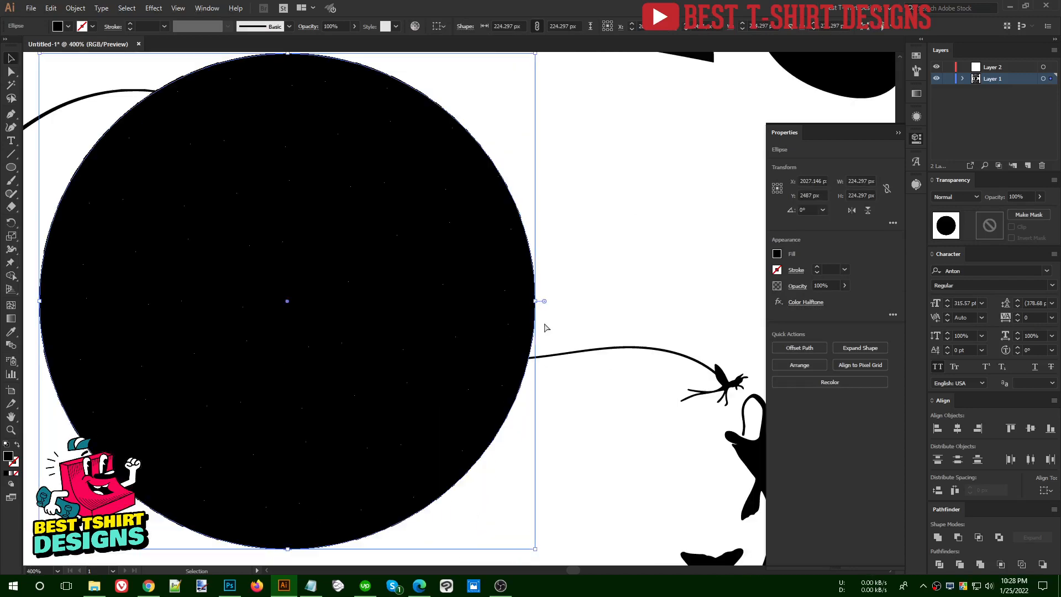
{"action": "scroll", "coordinate": [544, 327], "scroll_direction": "down", "scroll_amount": 1}
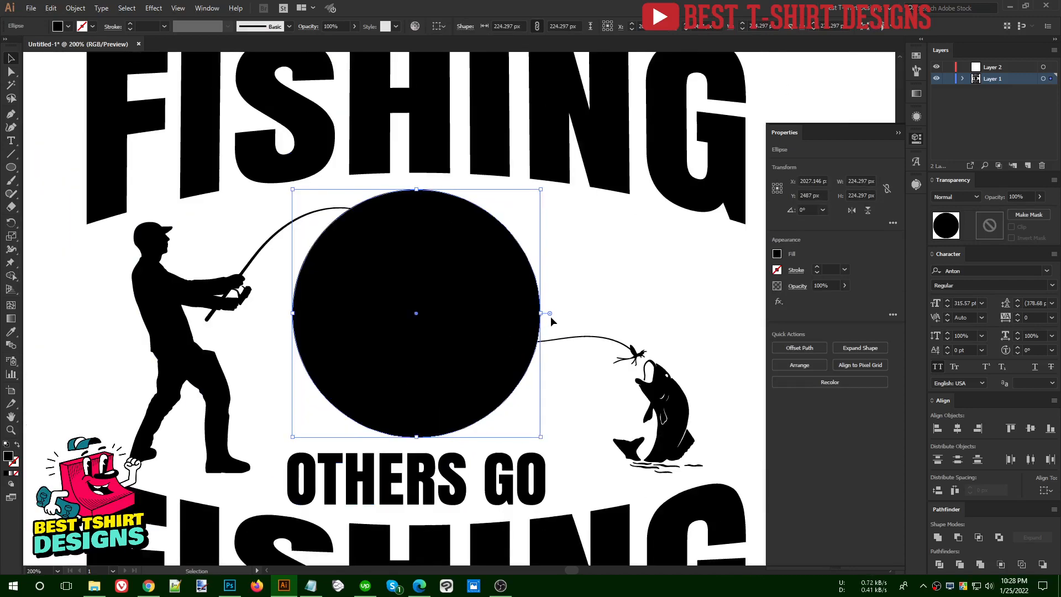
{"action": "scroll", "coordinate": [551, 316], "scroll_direction": "down", "scroll_amount": 1}
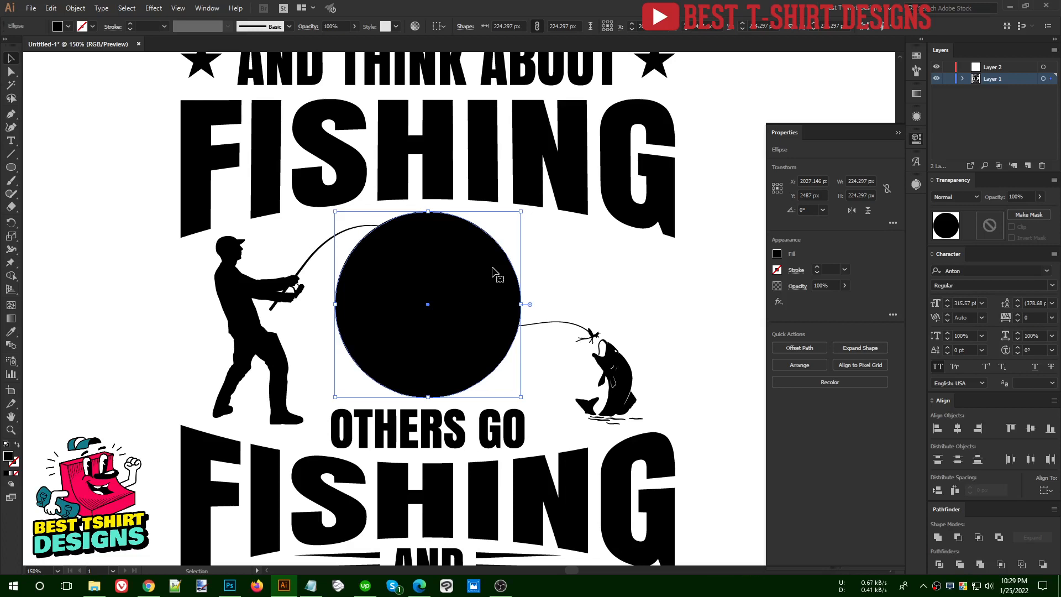
Fill the circle with a radial gradient and reverse it so black at the center fades to white at the edge
{"action": "left_click", "coordinate": [916, 94]}
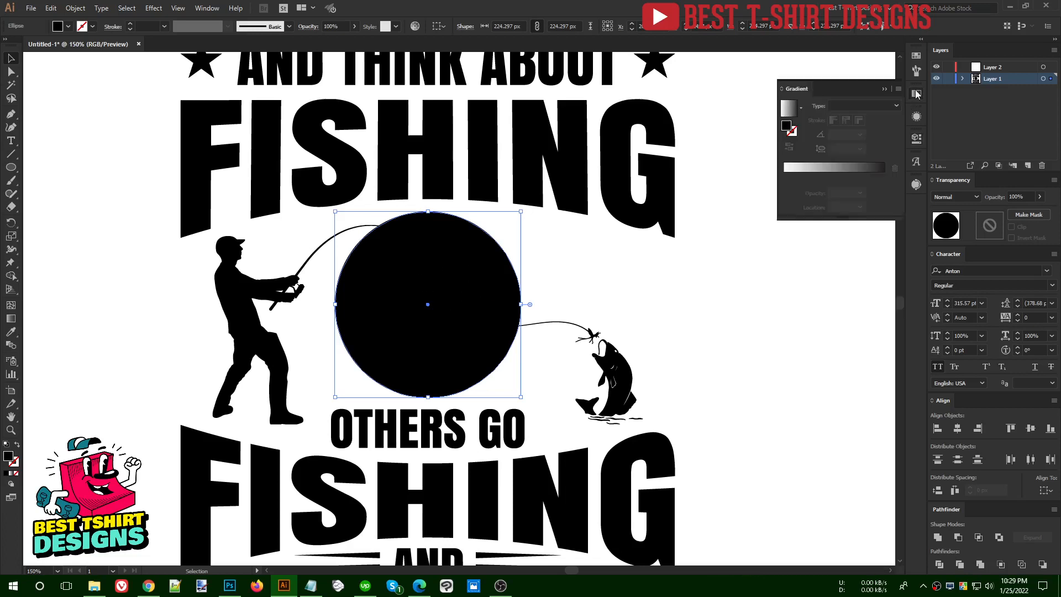
{"action": "left_click", "coordinate": [823, 168]}
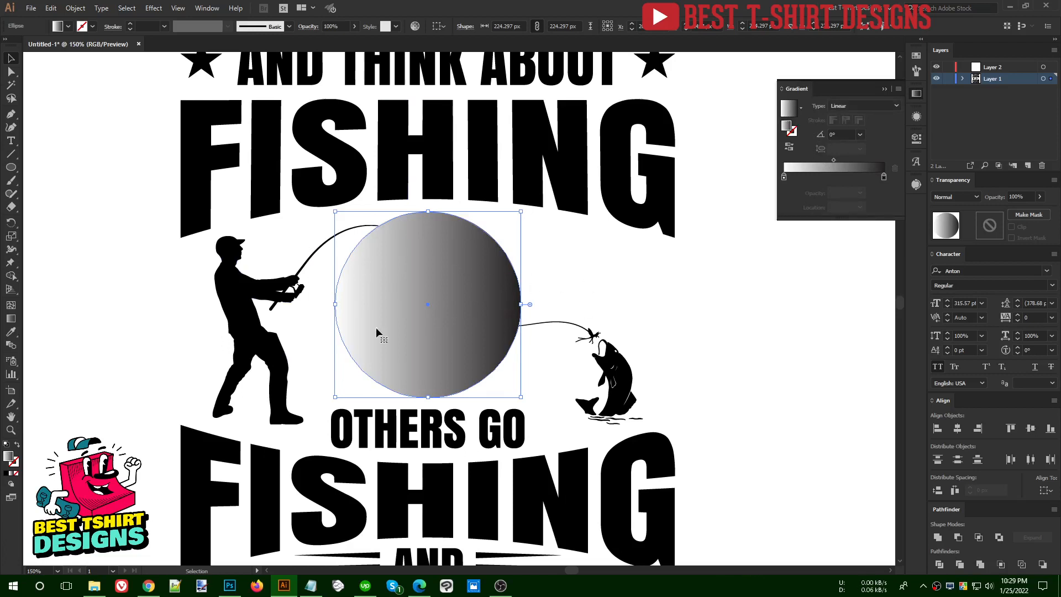
{"action": "left_click", "coordinate": [846, 104]}
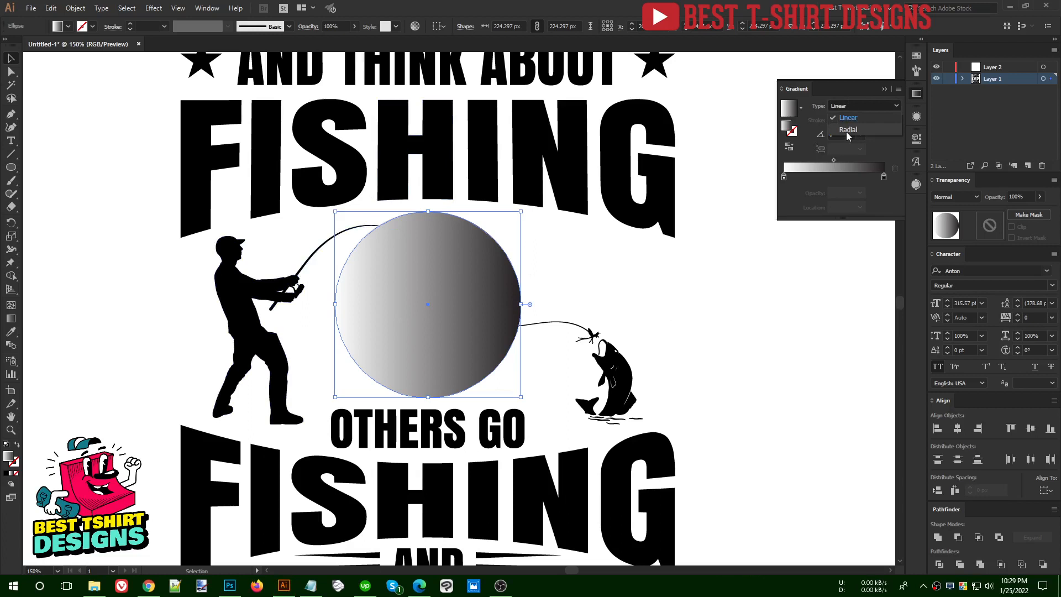
{"action": "left_click", "coordinate": [847, 131]}
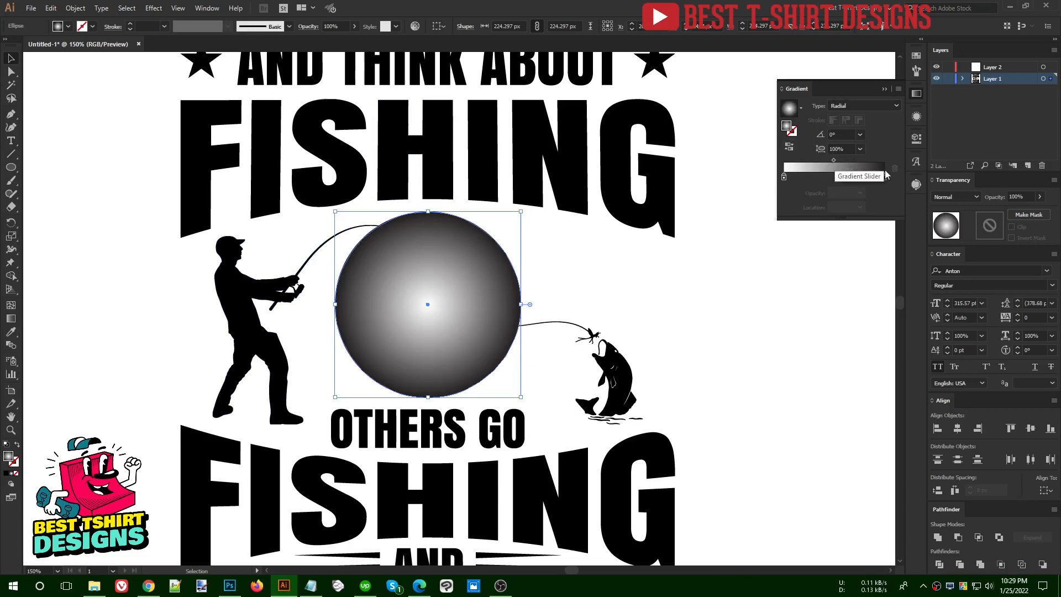
{"action": "left_click", "coordinate": [790, 148]}
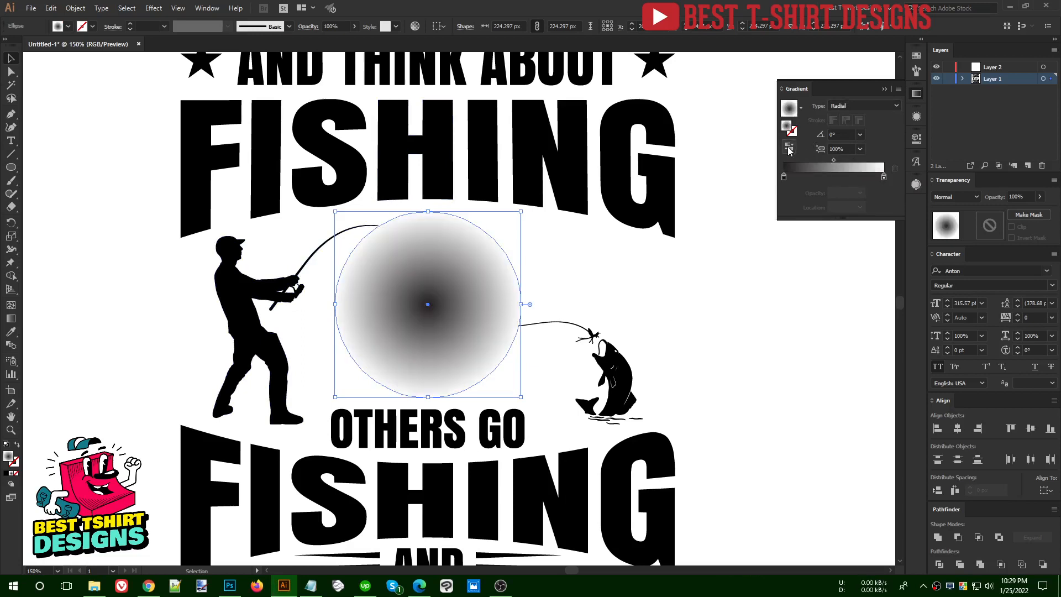
Move the gradient's dark stop outward from the circle's center to enlarge the solid dark core
{"action": "key", "text": "g"}
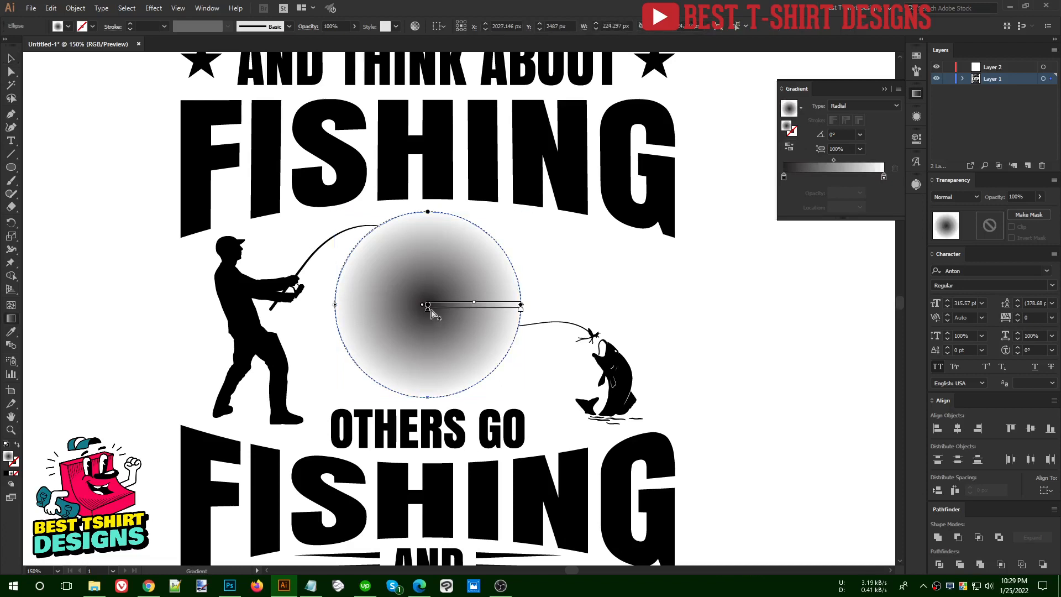
{"action": "left_click_drag", "start_coordinate": [428, 309], "coordinate": [463, 311]}
{"action": "key", "text": "v"}
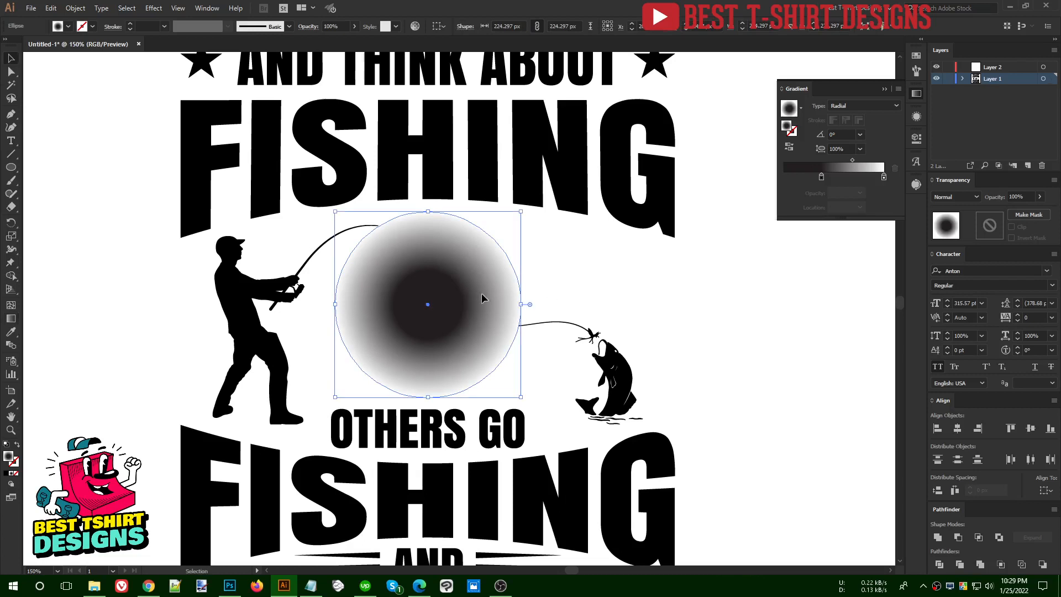
Try a Color Halftone effect on the gradient circle with a 20 px max radius and 200-degree screen angles, then undo it
{"action": "left_click", "coordinate": [471, 272]}
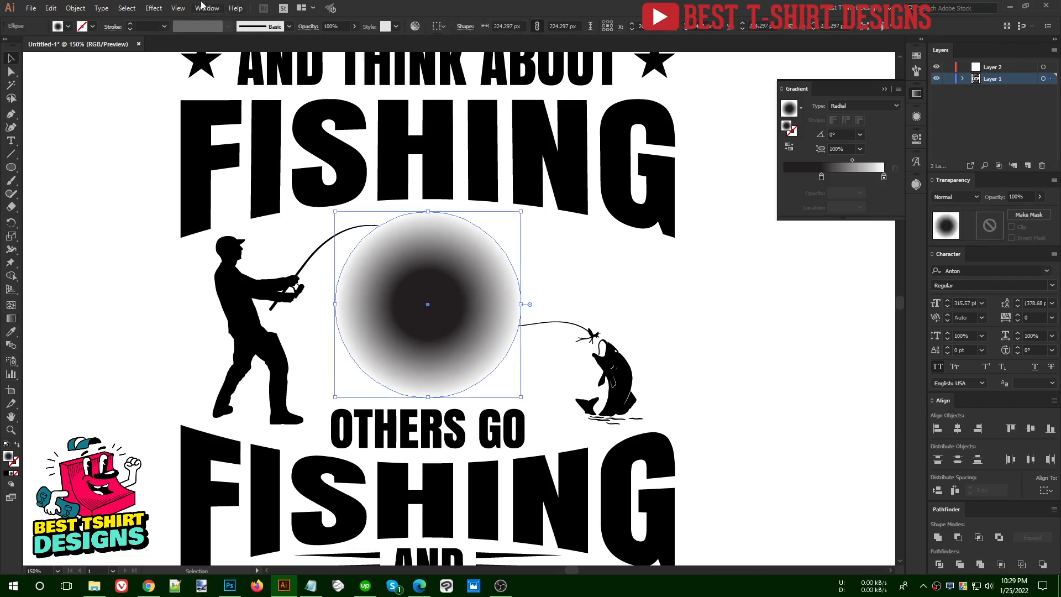
{"action": "left_click", "coordinate": [151, 8]}
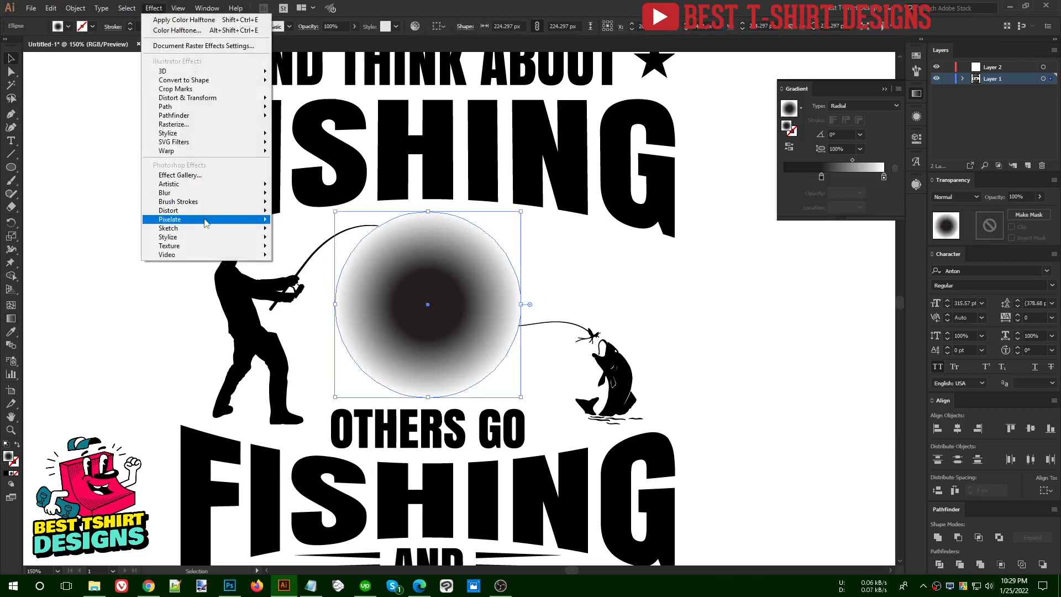
{"action": "mouse_move", "coordinate": [205, 219]}
{"action": "left_click", "coordinate": [312, 221]}
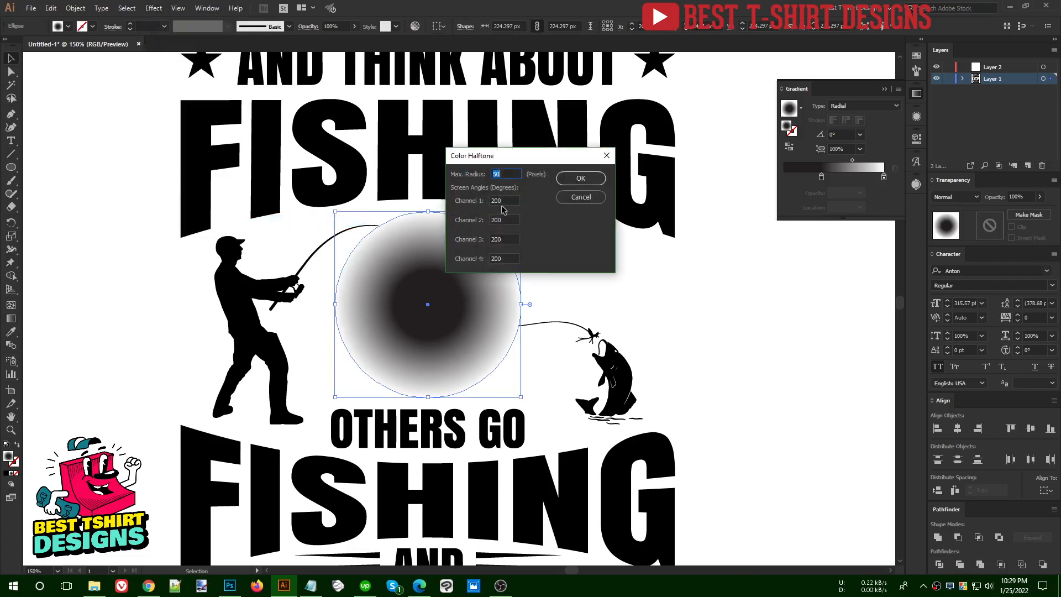
{"action": "left_click", "coordinate": [579, 182]}
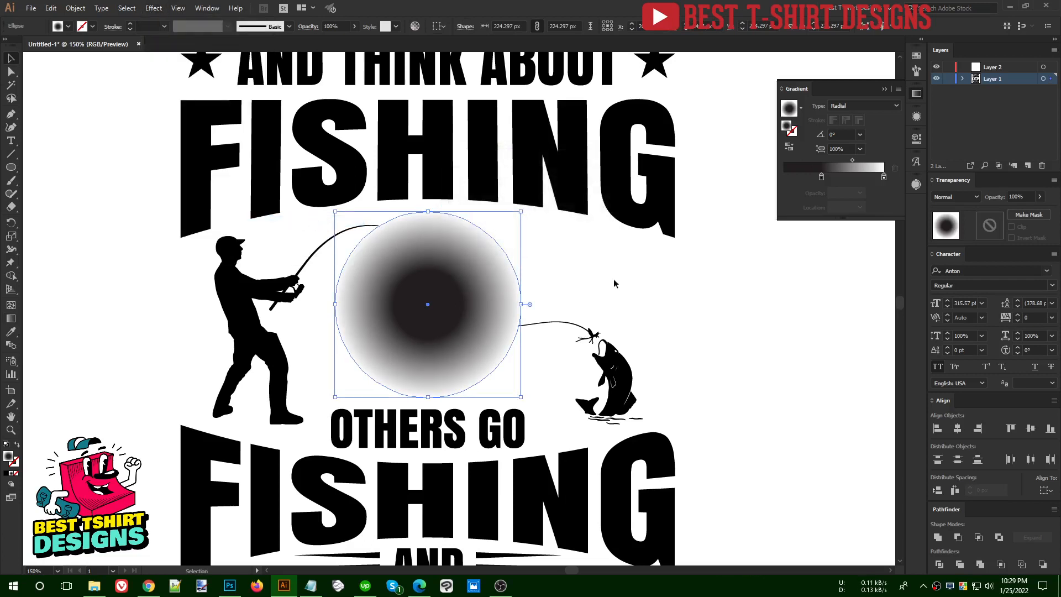
{"action": "key", "text": "a"}
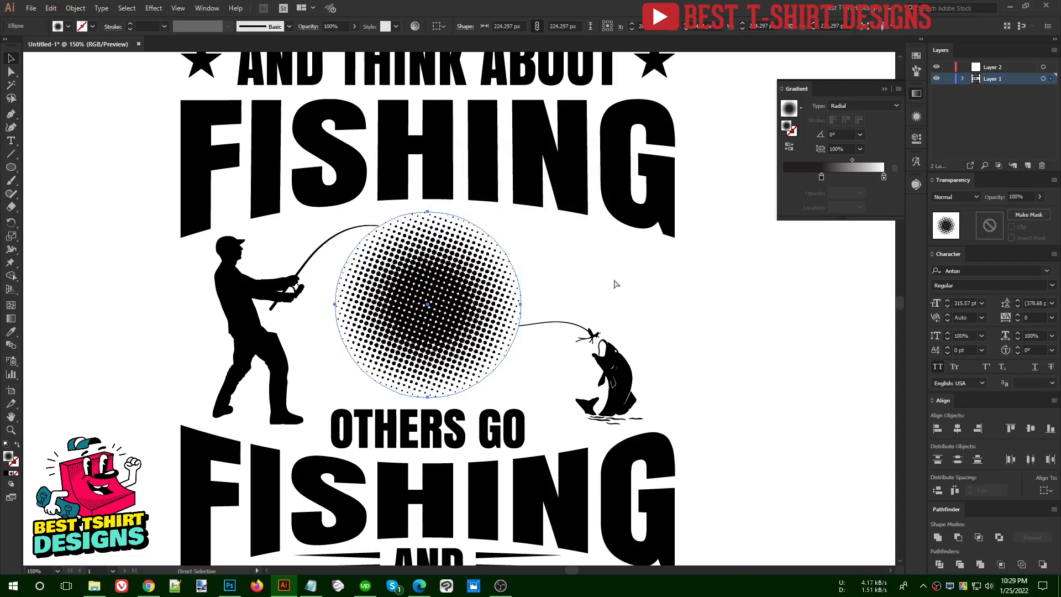
{"action": "key", "text": "ctrl+z"}
{"action": "key", "text": "v"}
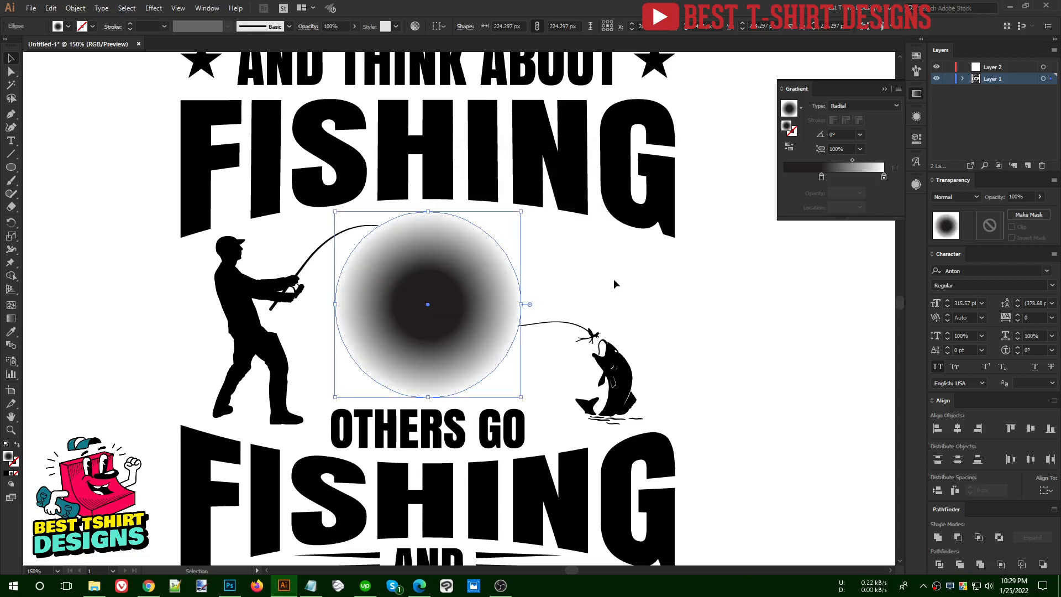
Apply a Color Halftone effect to the gradient circle with a smaller max radius and 200-degree angles for all four channels
{"action": "left_click", "coordinate": [154, 8]}
{"action": "mouse_move", "coordinate": [202, 219]}
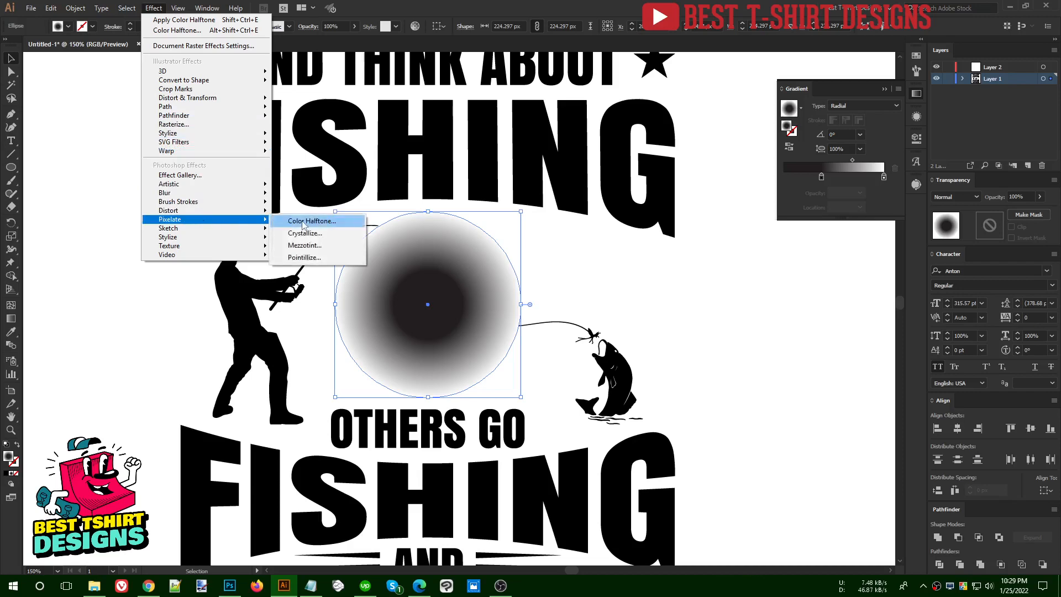
{"action": "left_click", "coordinate": [299, 222]}
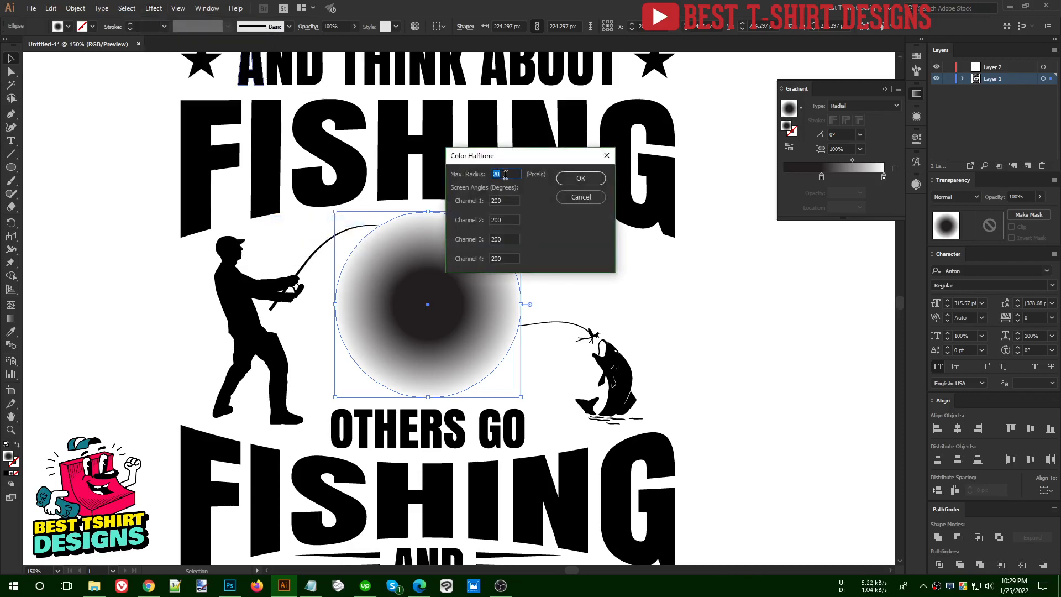
{"action": "key", "text": "Return"}
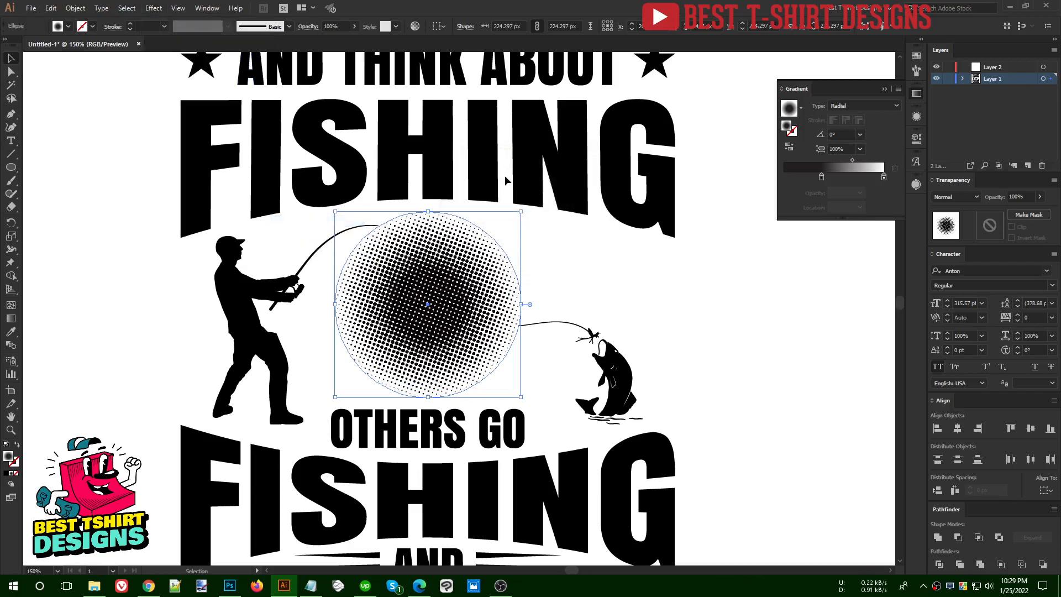
Enlarge the halftone circle evenly about its center until its edge slightly overlaps the top of "OTHERS GO"
{"action": "scroll", "coordinate": [421, 307], "scroll_direction": "down", "scroll_amount": 3}
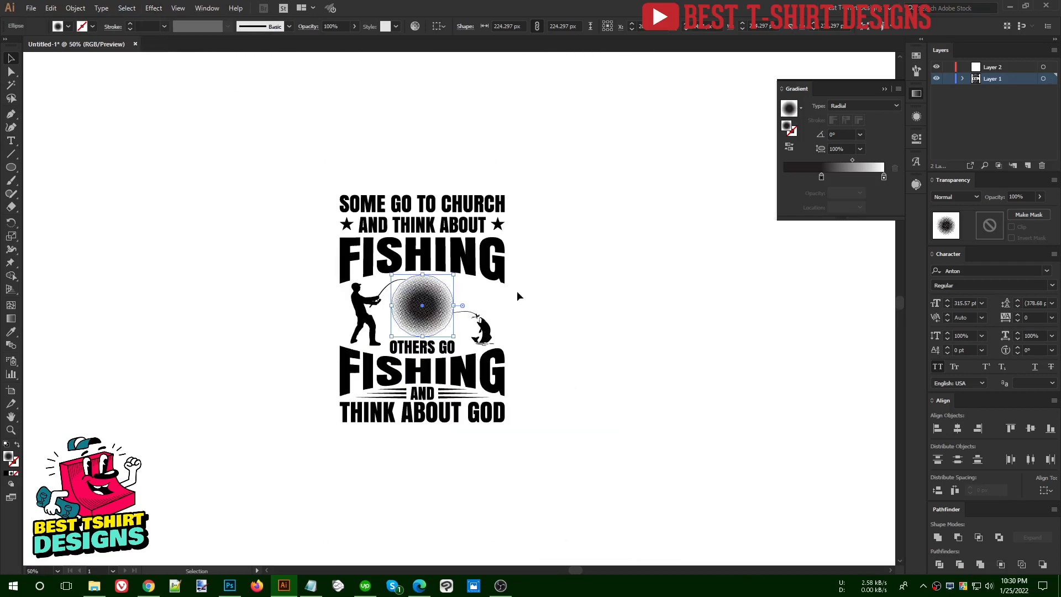
{"action": "left_click", "coordinate": [516, 291]}
{"action": "scroll", "coordinate": [434, 297], "scroll_direction": "up", "scroll_amount": 2}
{"action": "scroll", "coordinate": [434, 300], "scroll_direction": "up", "scroll_amount": 2}
{"action": "left_click", "coordinate": [440, 307]}
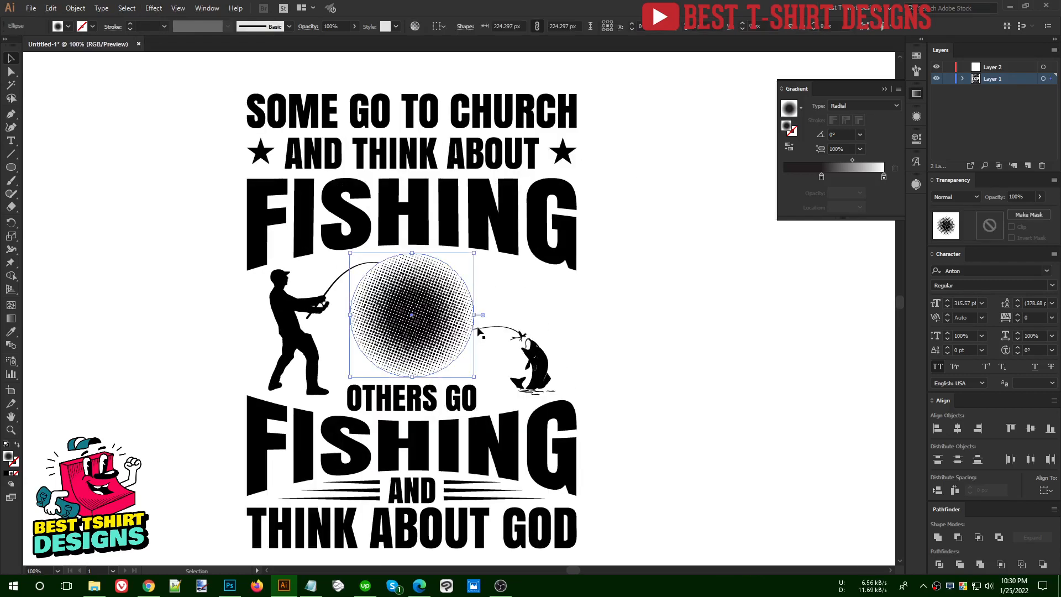
{"action": "left_click_drag", "start_coordinate": [474, 315], "coordinate": [488, 316]}
{"action": "left_click", "coordinate": [602, 306]}
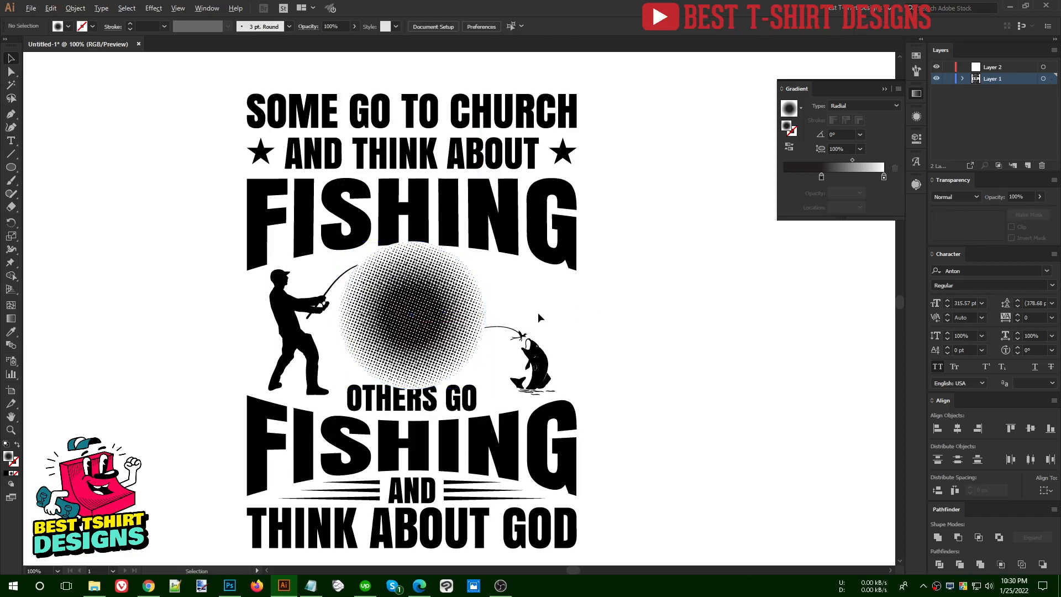
Expand the appearance of the halftone circle so its Color Halftone effect becomes an embedded image
{"action": "scroll", "coordinate": [538, 313], "scroll_direction": "down", "scroll_amount": 6}
{"action": "scroll", "coordinate": [422, 301], "scroll_direction": "down", "scroll_amount": 1}
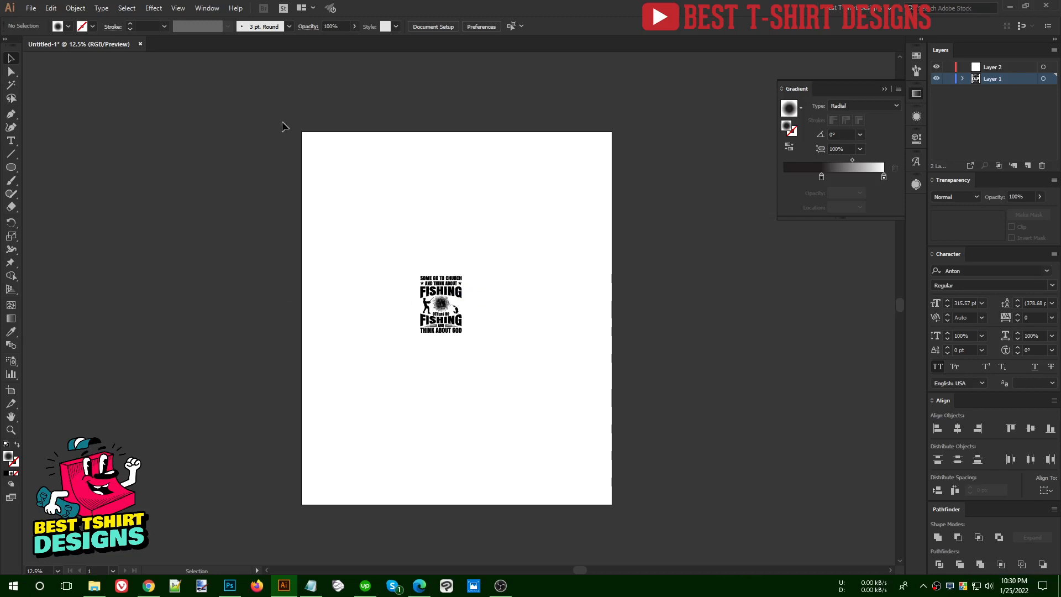
{"action": "scroll", "coordinate": [479, 325], "scroll_direction": "up", "scroll_amount": 7}
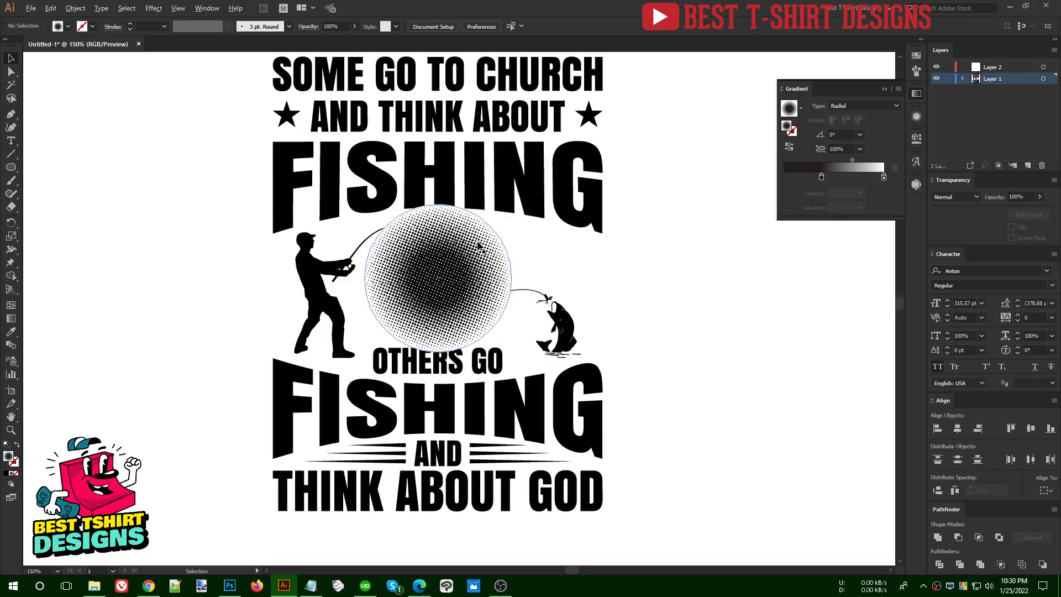
{"action": "left_click", "coordinate": [454, 285]}
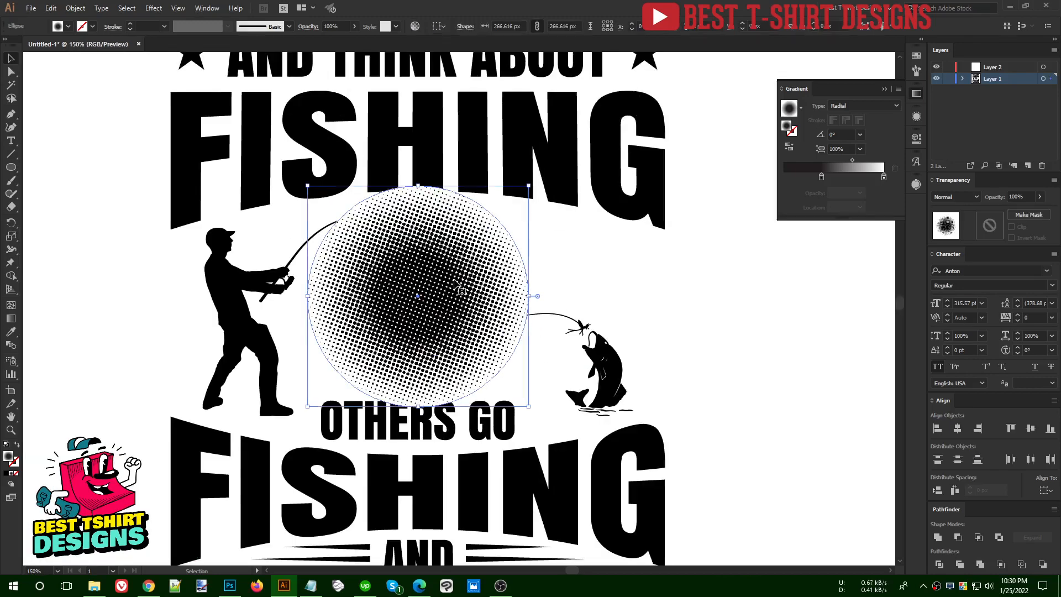
{"action": "scroll", "coordinate": [453, 284], "scroll_direction": "up", "scroll_amount": 1}
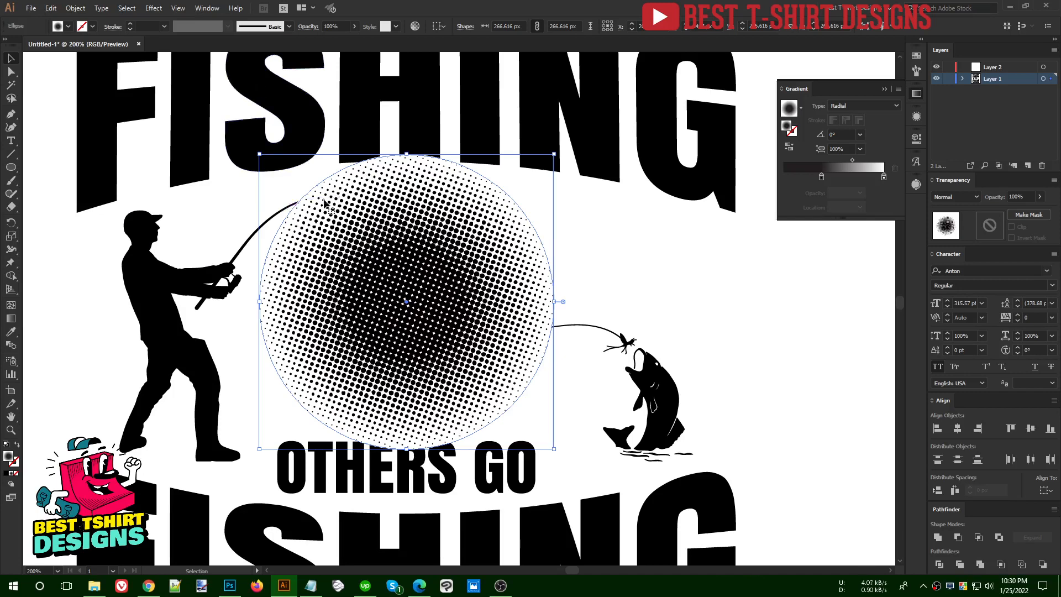
{"action": "left_click", "coordinate": [75, 7]}
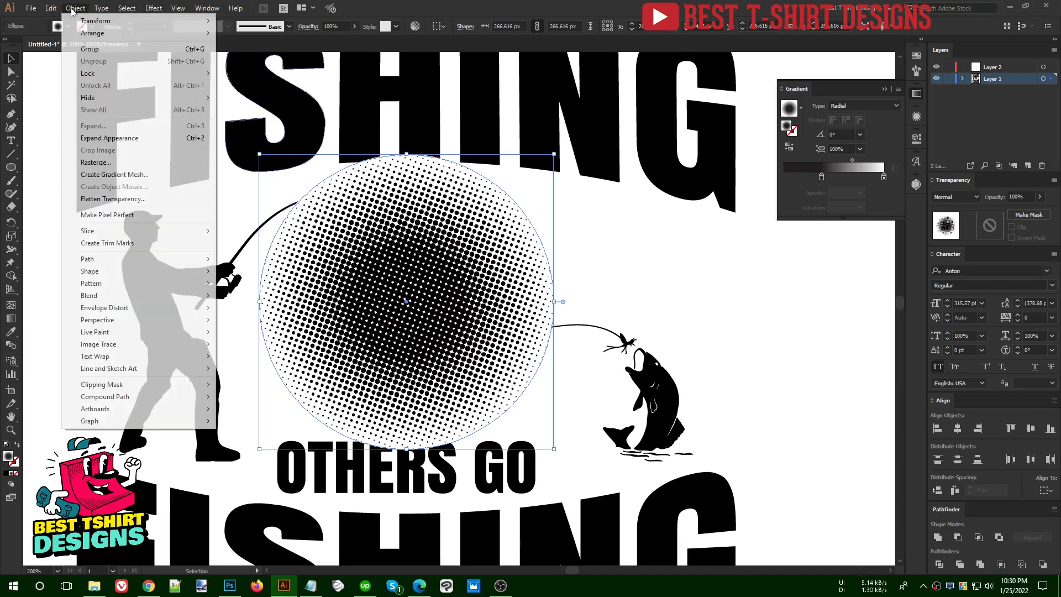
{"action": "left_click", "coordinate": [107, 143]}
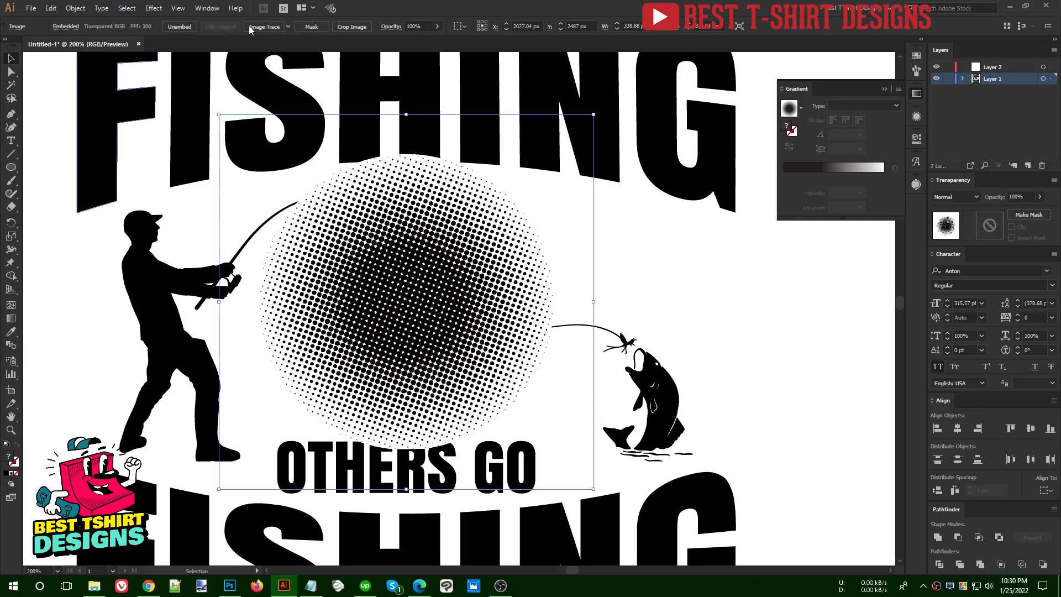
Try tracing the halftone image with the Silhouettes preset, then undo the trace
{"action": "left_click", "coordinate": [288, 27]}
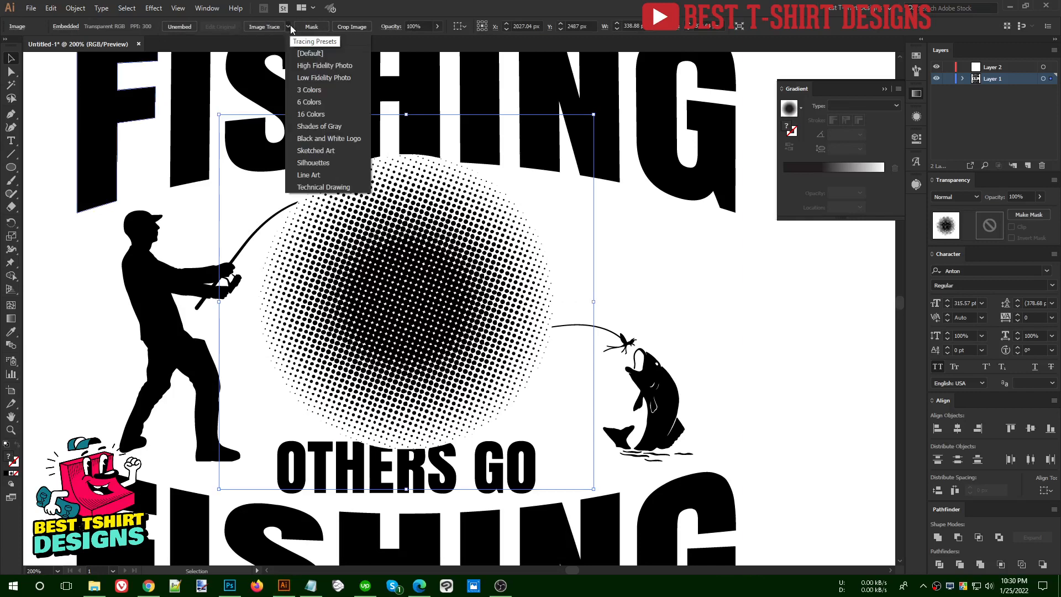
{"action": "left_click", "coordinate": [311, 161]}
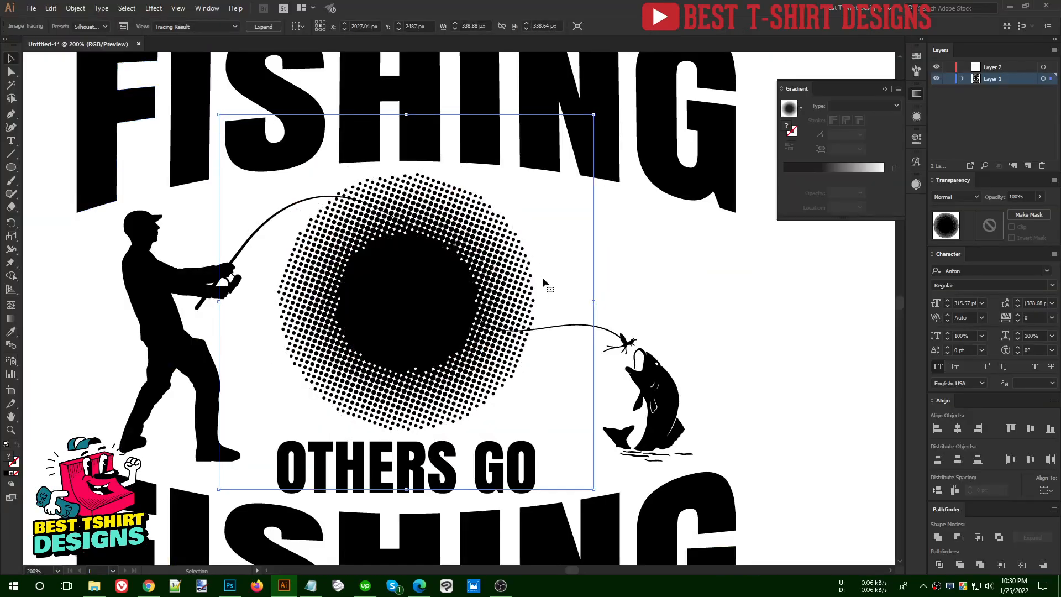
{"action": "key", "text": "ctrl+z"}
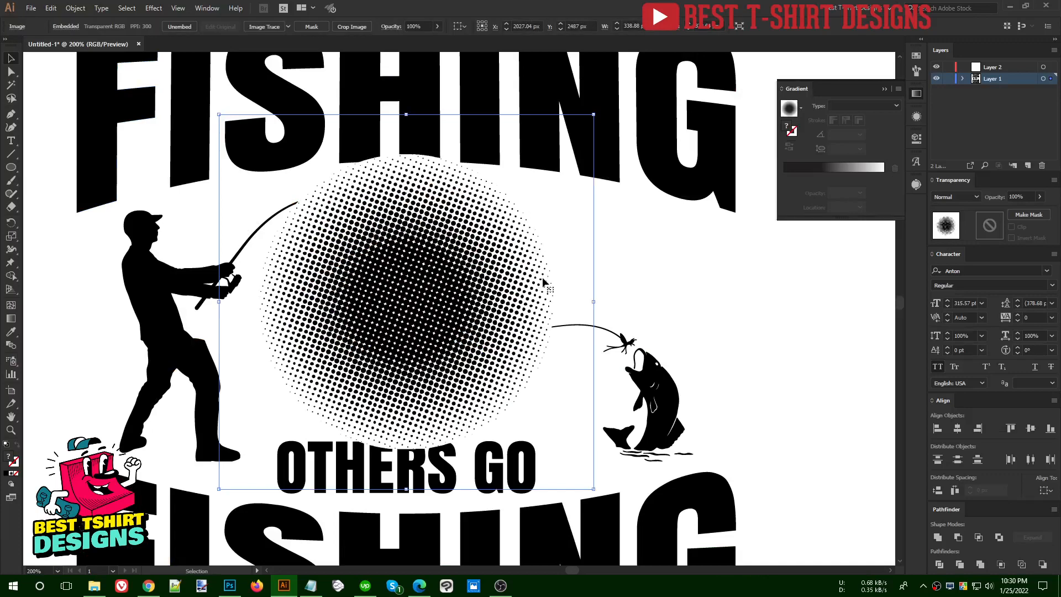
Trace the halftone image with the Default preset and expand the tracing into vector shapes
{"action": "left_click", "coordinate": [264, 27]}
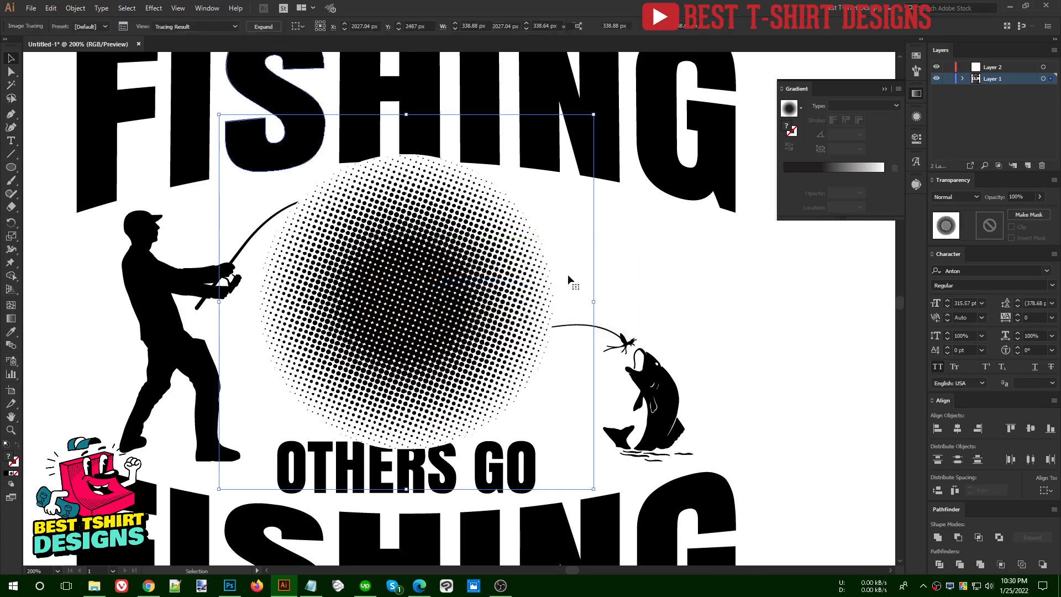
{"action": "left_click", "coordinate": [308, 26]}
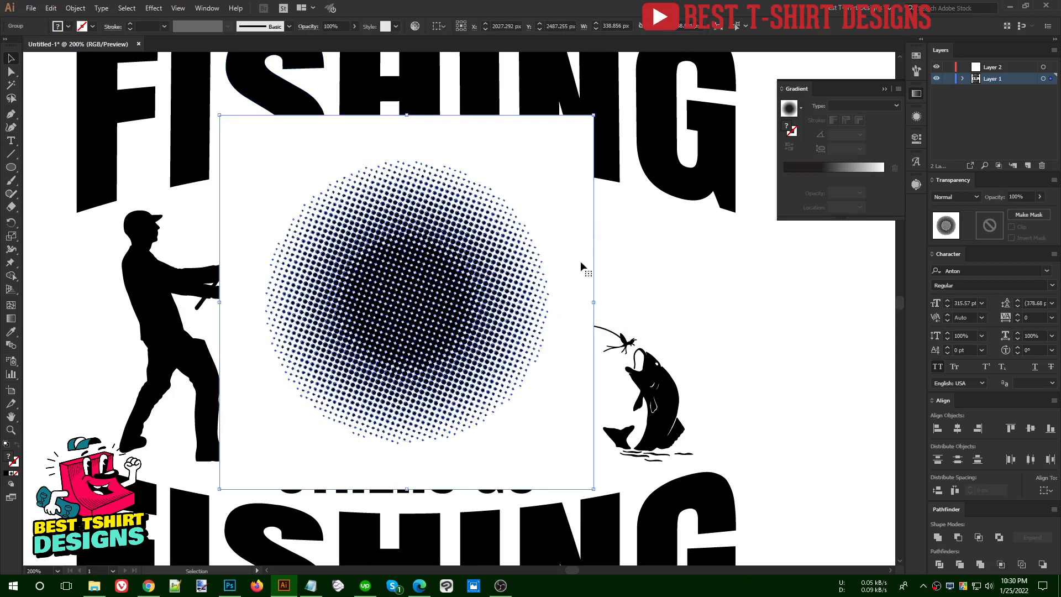
{"action": "left_click", "coordinate": [664, 267]}
Isolate the traced halftone group, select all its white areas with the Magic Wand, delete them, and leave isolation
{"action": "left_click", "coordinate": [539, 271]}
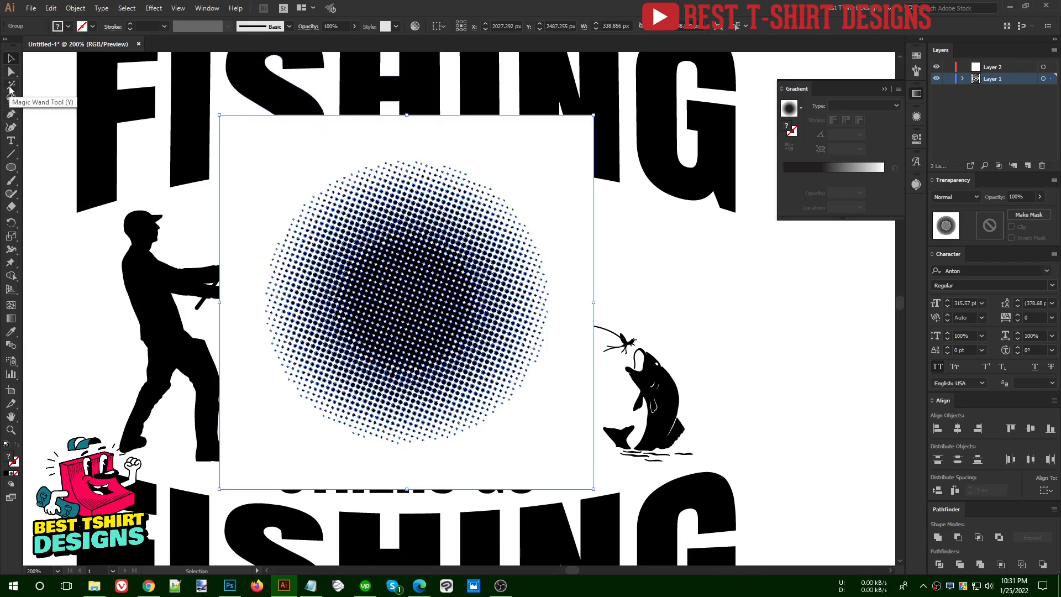
{"action": "double_click", "coordinate": [471, 271]}
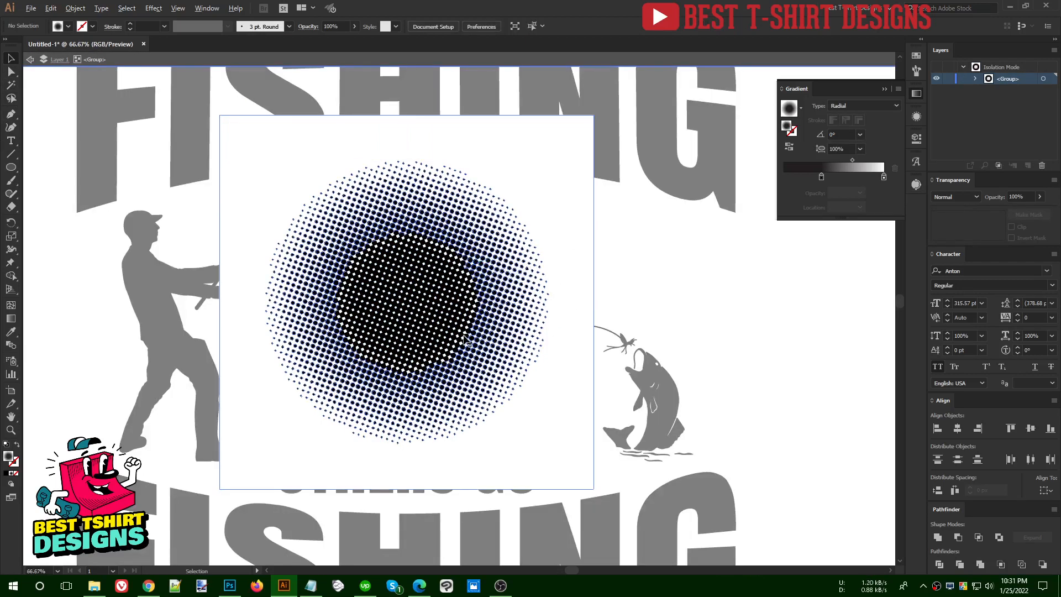
{"action": "scroll", "coordinate": [464, 342], "scroll_direction": "down", "scroll_amount": 3}
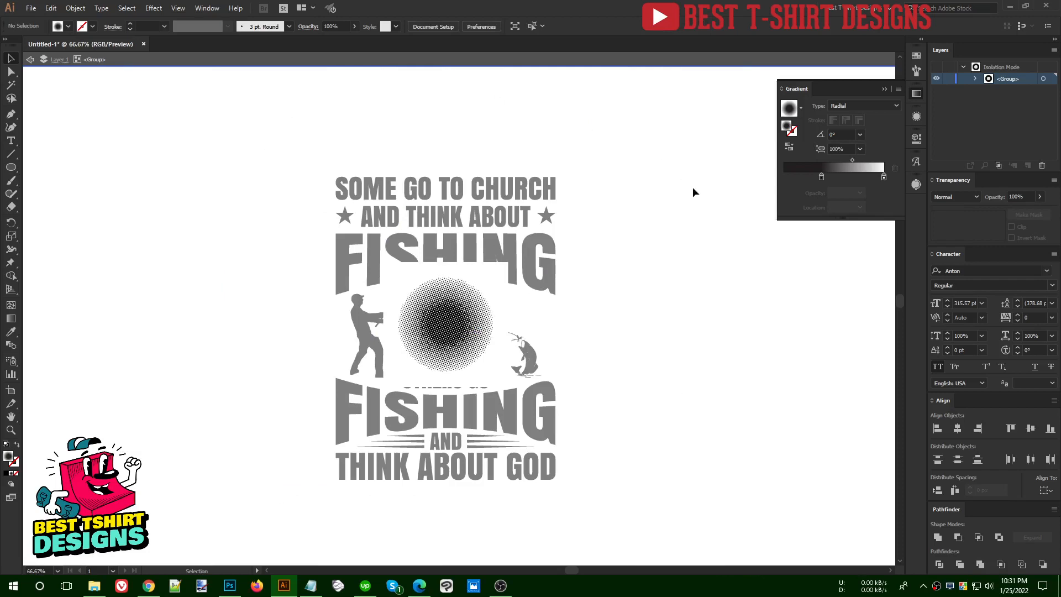
{"action": "key", "text": "ctrl+equal"}
{"action": "key", "text": "ctrl+equal"}
{"action": "key", "text": "ctrl+equal"}
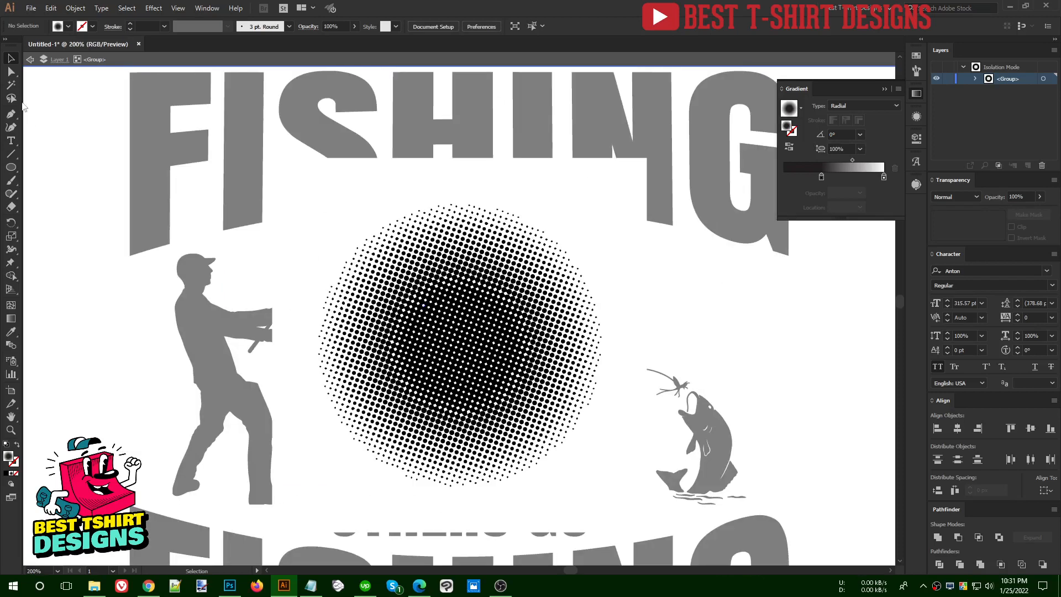
{"action": "left_click", "coordinate": [11, 84]}
{"action": "left_click", "coordinate": [597, 215]}
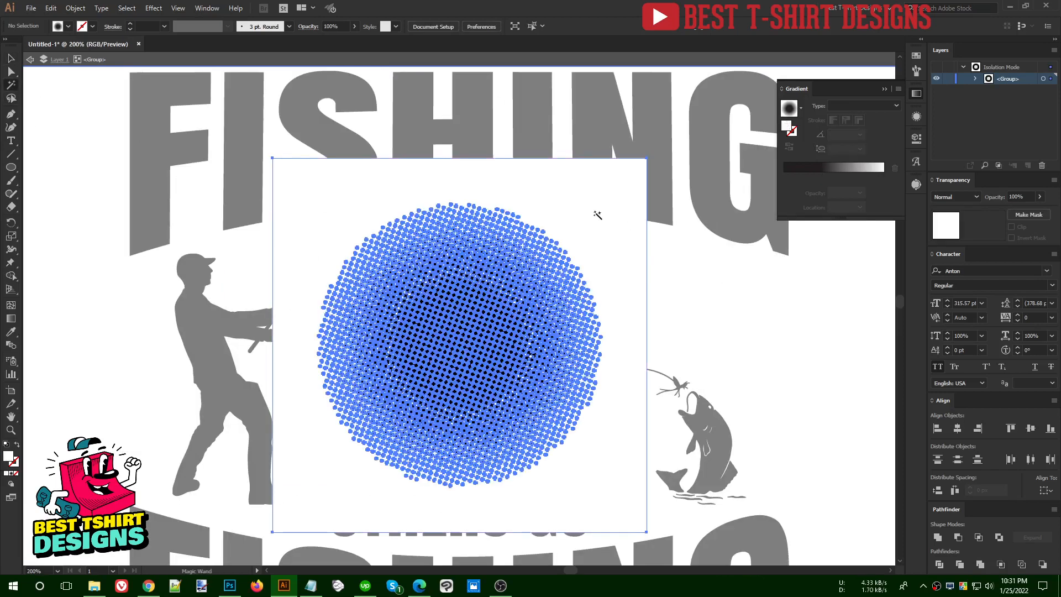
{"action": "key", "text": "Delete"}
{"action": "key", "text": "v"}
{"action": "double_click", "coordinate": [638, 258]}
{"action": "left_click", "coordinate": [456, 352]}
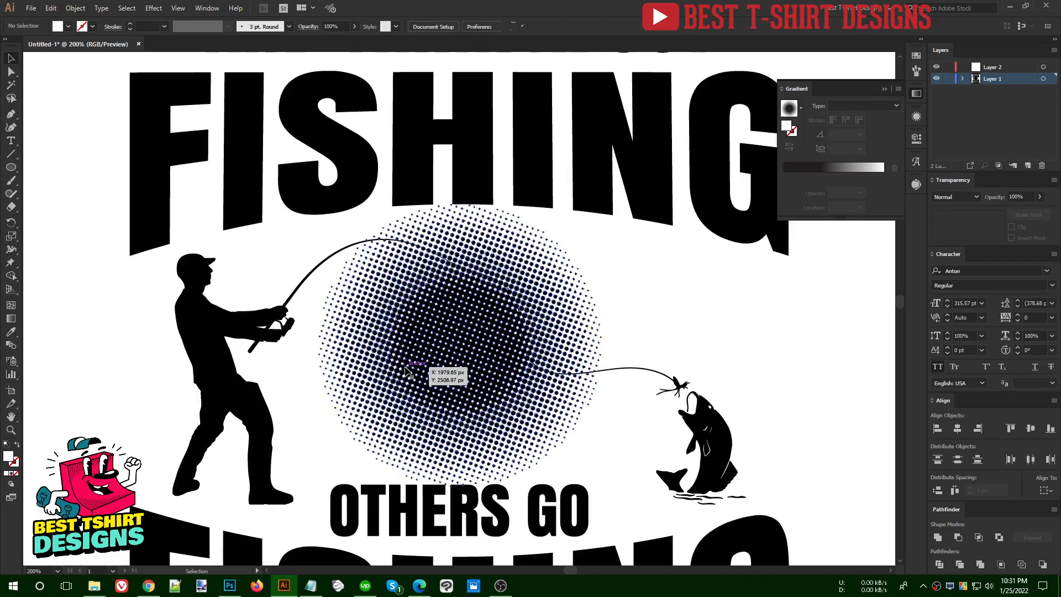
Expand the fisherman, fishing line and fish group into plain black filled shapes without strokes
{"action": "key", "text": "ctrl+minus"}
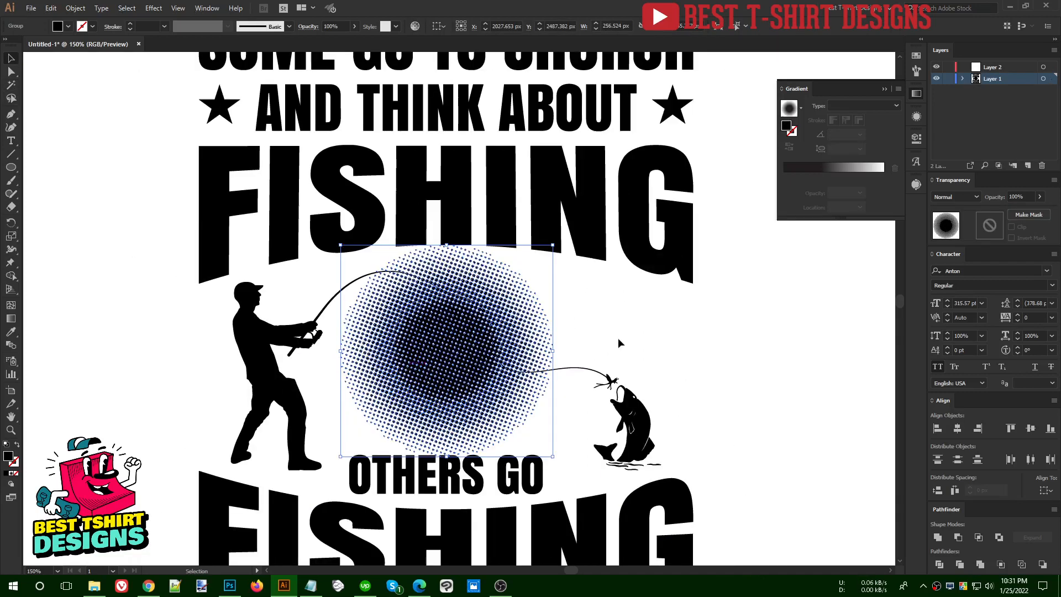
{"action": "left_click", "coordinate": [618, 337]}
{"action": "key", "text": "ctrl+minus"}
{"action": "left_click", "coordinate": [571, 359]}
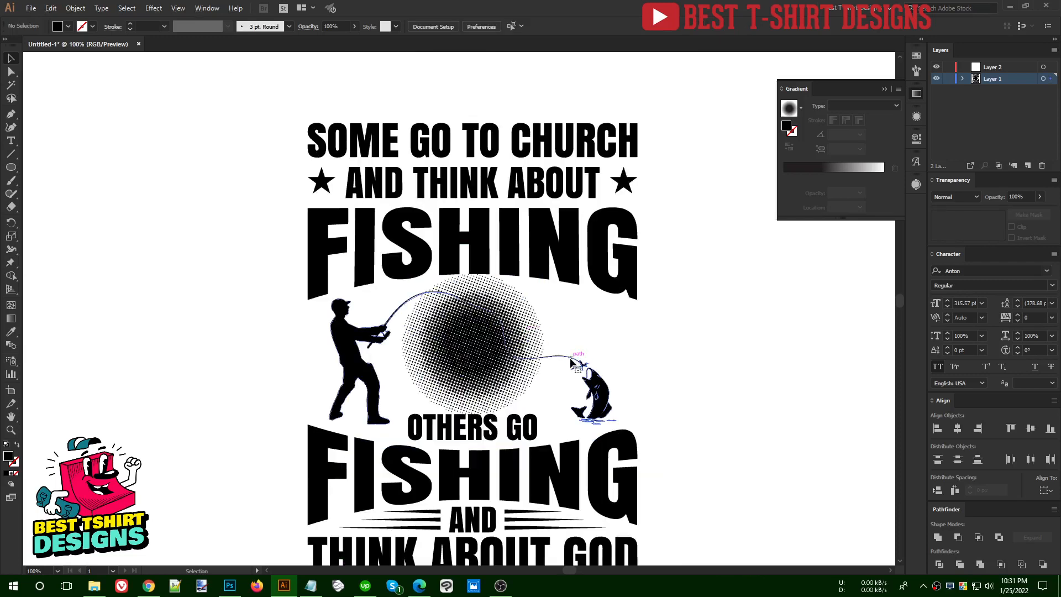
{"action": "left_click", "coordinate": [75, 7]}
{"action": "left_click", "coordinate": [100, 140]}
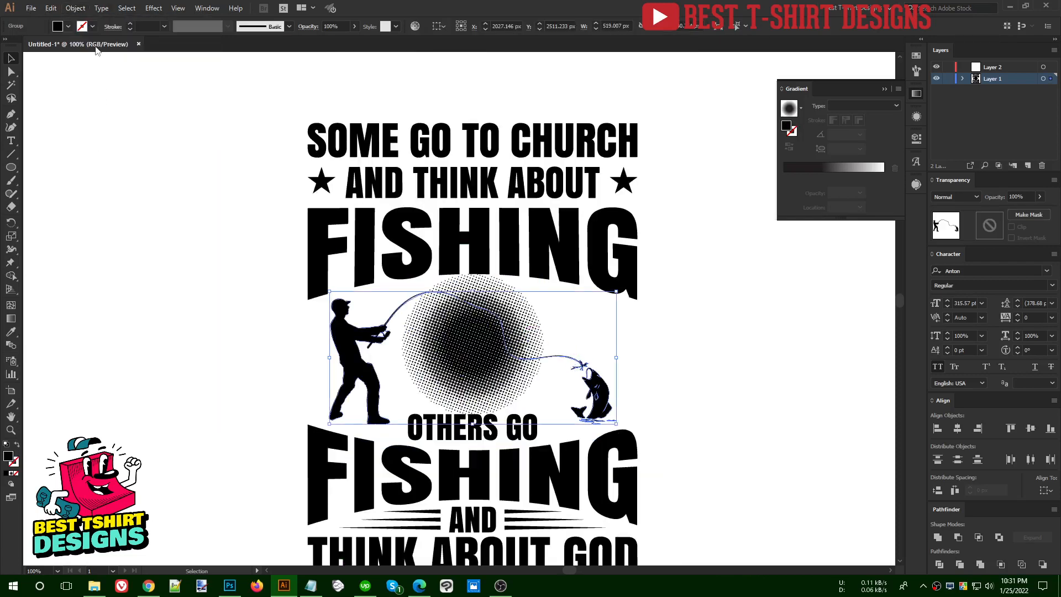
{"action": "left_click", "coordinate": [67, 27]}
{"action": "left_click", "coordinate": [29, 44]}
{"action": "left_click", "coordinate": [93, 167]}
Offset the paths of the fisherman, line and fish artwork by 2 px with Miter joins and a miter limit of 4
{"action": "scroll", "coordinate": [507, 348], "scroll_direction": "up", "scroll_amount": 2}
{"action": "key", "text": "ctrl+alt+o"}
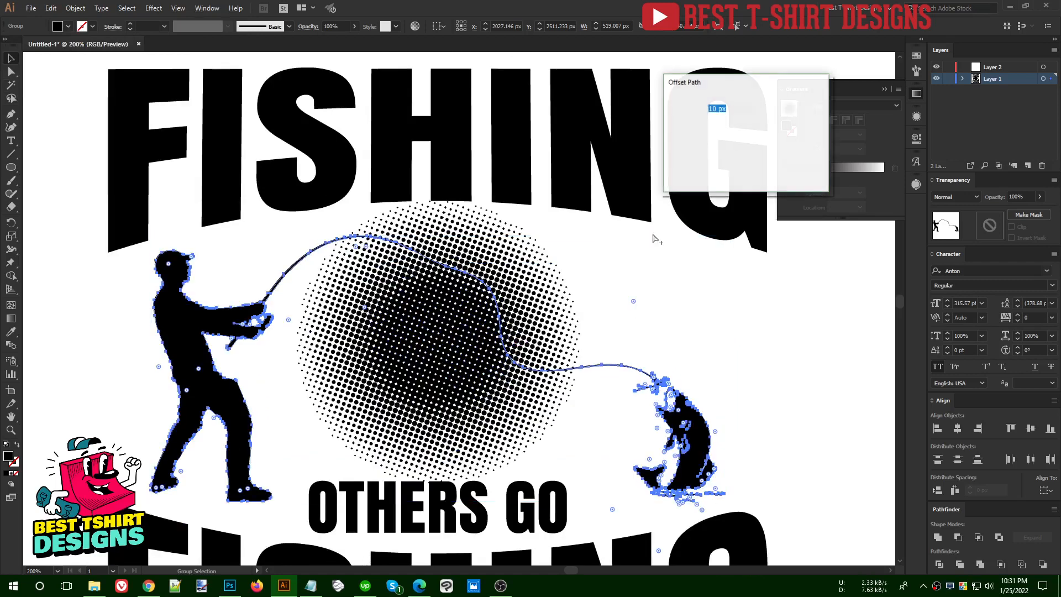
{"action": "left_click", "coordinate": [689, 169]}
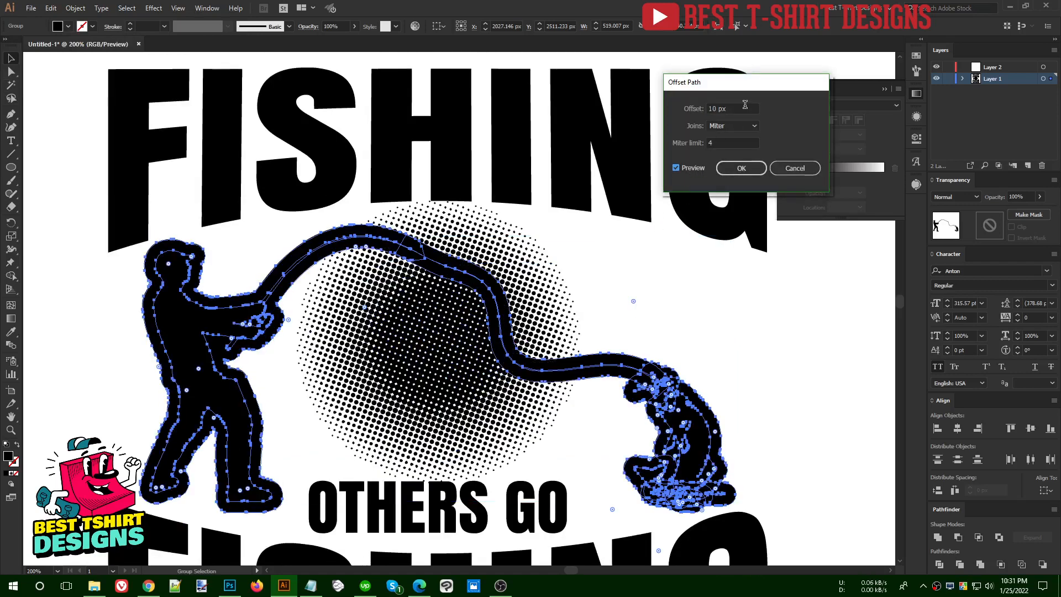
{"action": "scroll", "coordinate": [744, 106], "scroll_direction": "down", "scroll_amount": 7}
{"action": "scroll", "coordinate": [744, 106], "scroll_direction": "down", "scroll_amount": 1}
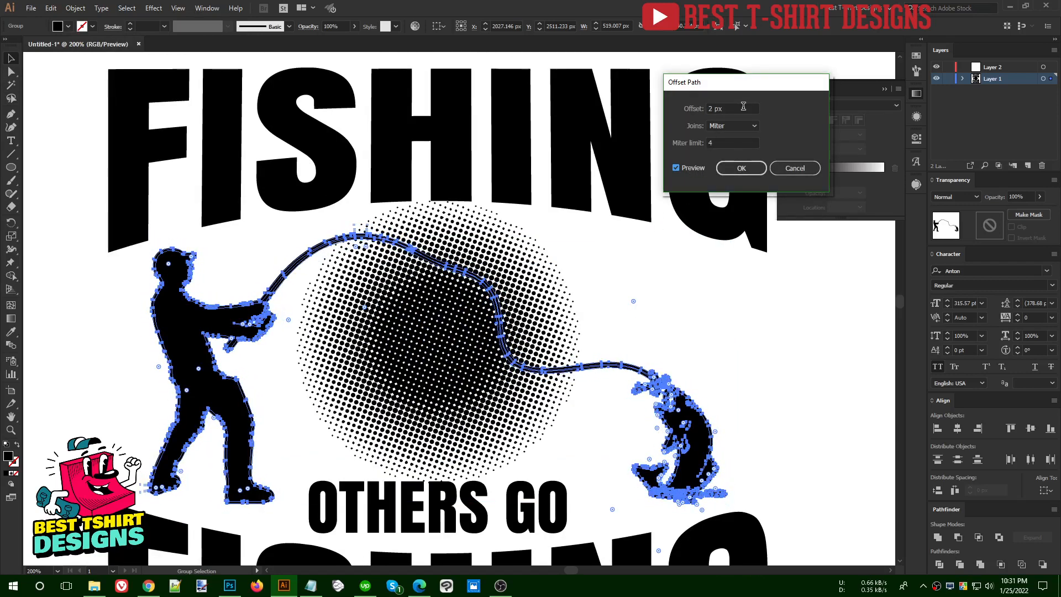
{"action": "left_click", "coordinate": [741, 168]}
Cut the offset shapes and paste them in front inside the halftone circle's opacity mask with Clip off, then exit mask editing
{"action": "key", "text": "a"}
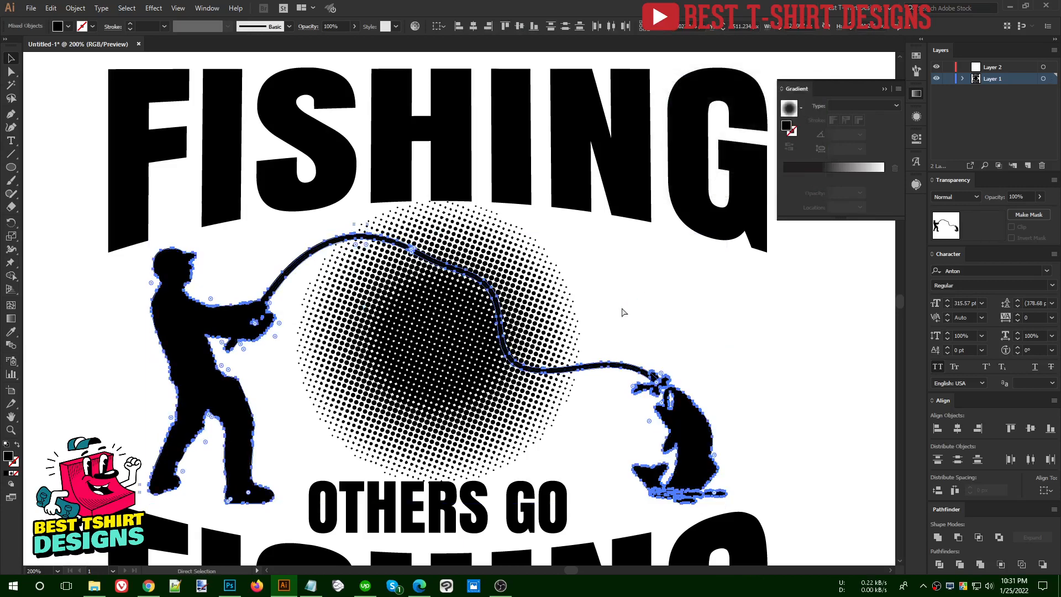
{"action": "left_click", "coordinate": [622, 312]}
{"action": "key", "text": "v"}
{"action": "left_click", "coordinate": [528, 311]}
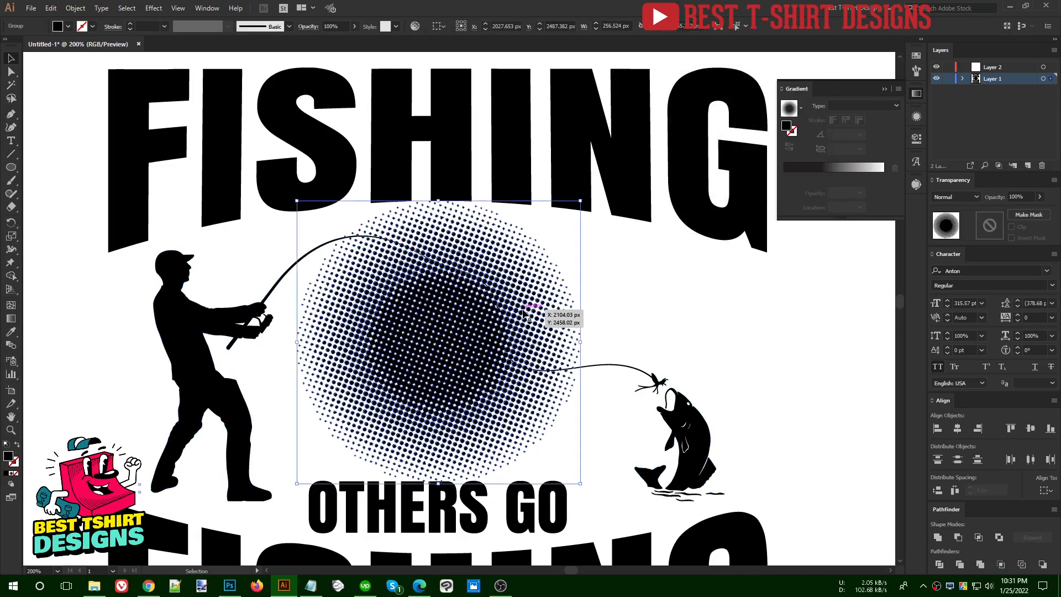
{"action": "left_click", "coordinate": [990, 226]}
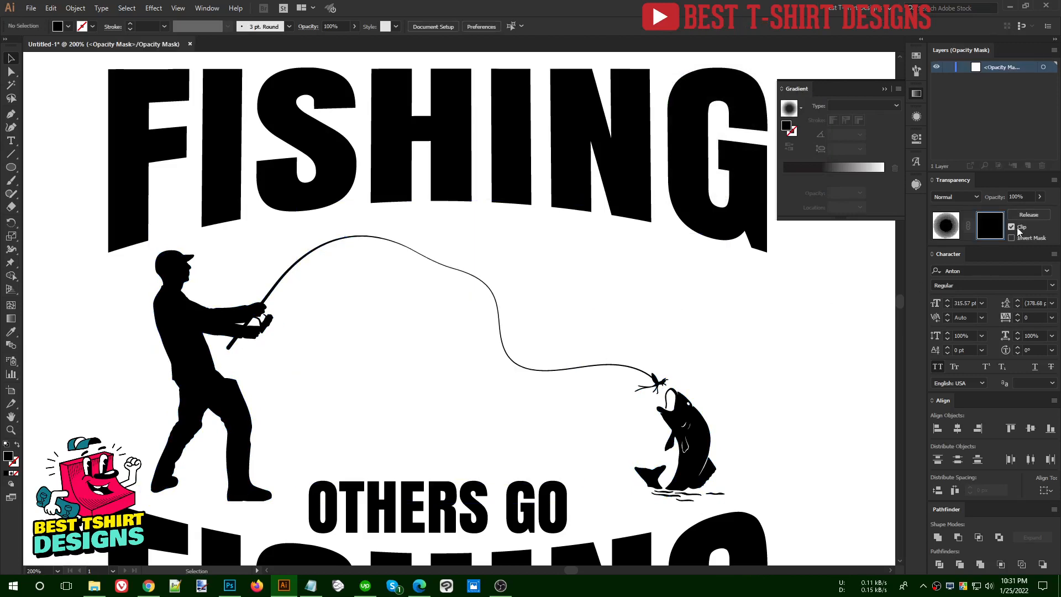
{"action": "key", "text": "ctrl+f"}
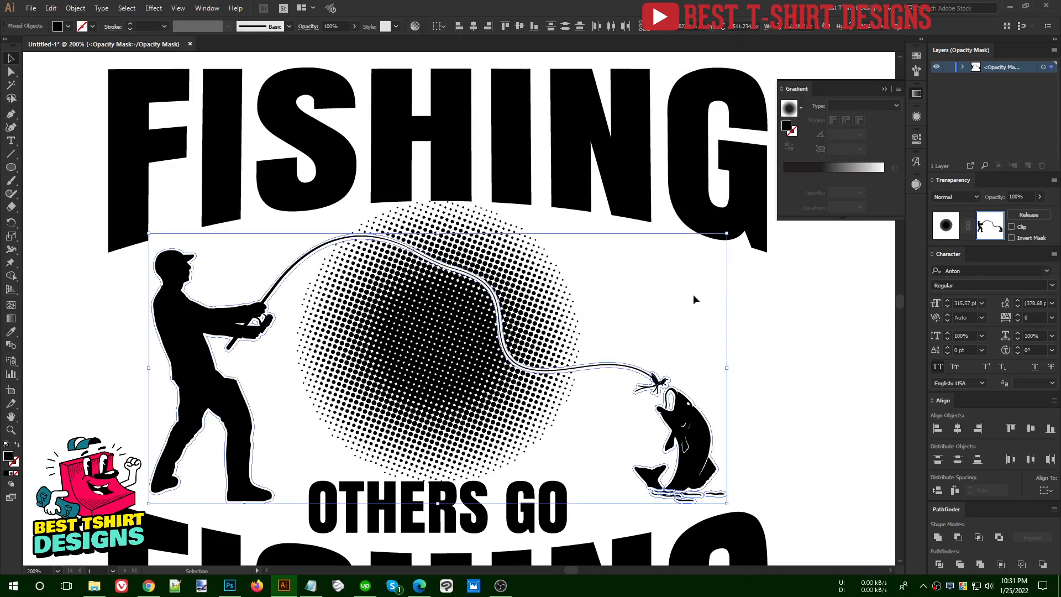
{"action": "left_click", "coordinate": [652, 298]}
{"action": "key", "text": "ctrl+1"}
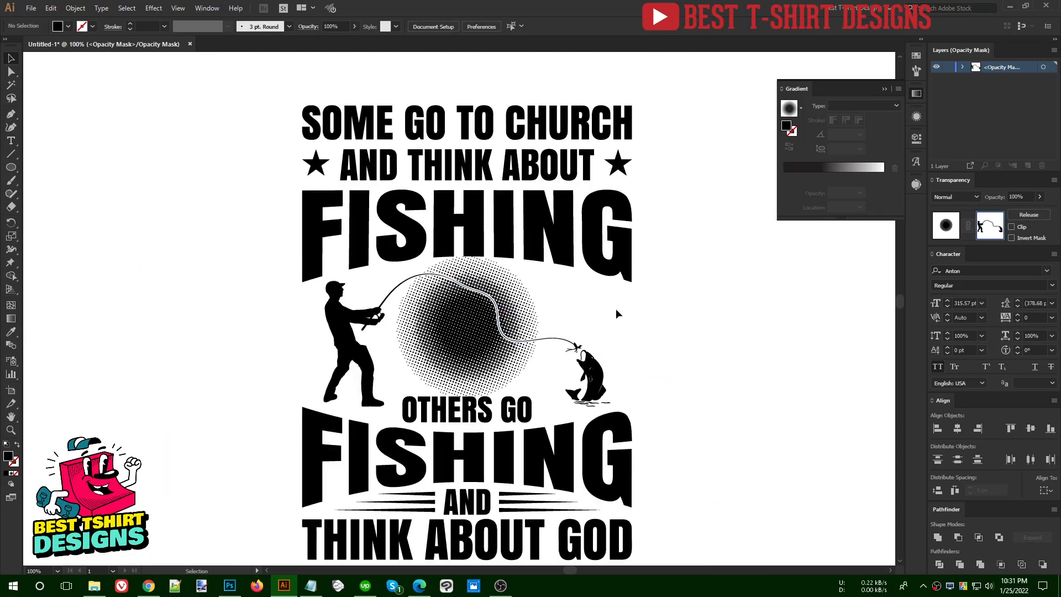
{"action": "key", "text": "ctrl+minus"}
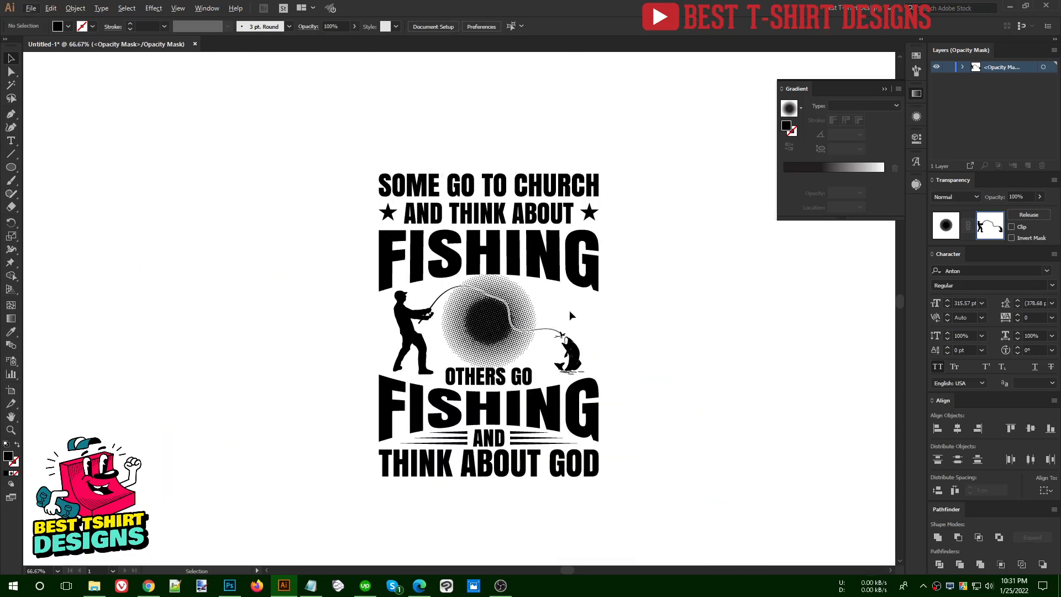
{"action": "left_click", "coordinate": [949, 231]}
{"action": "left_click", "coordinate": [690, 359]}
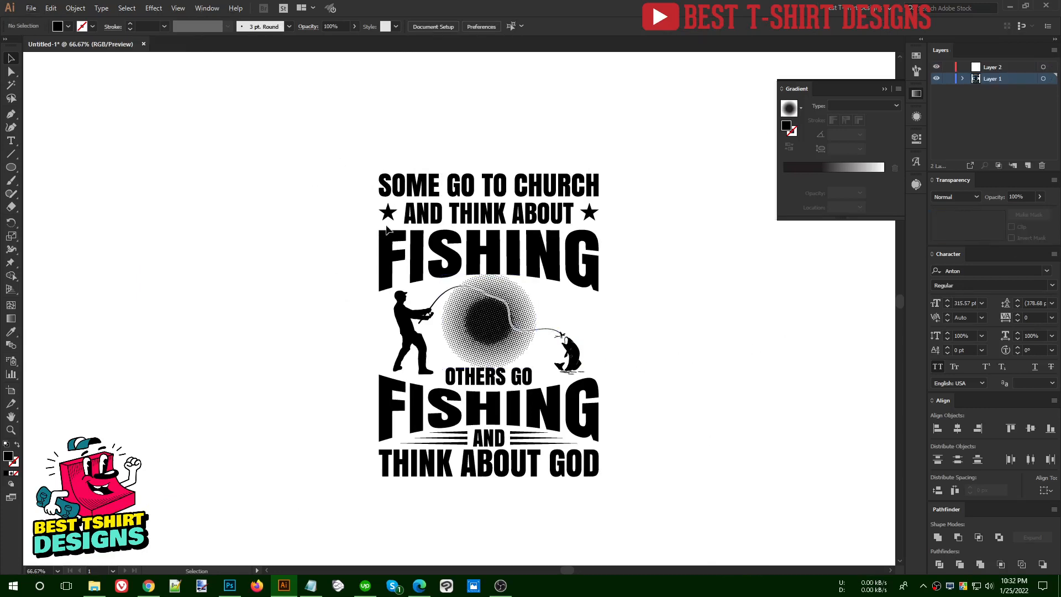
Duplicate the complete T-shirt design and place the copy beside the original
{"action": "key", "text": "ctrl+plus"}
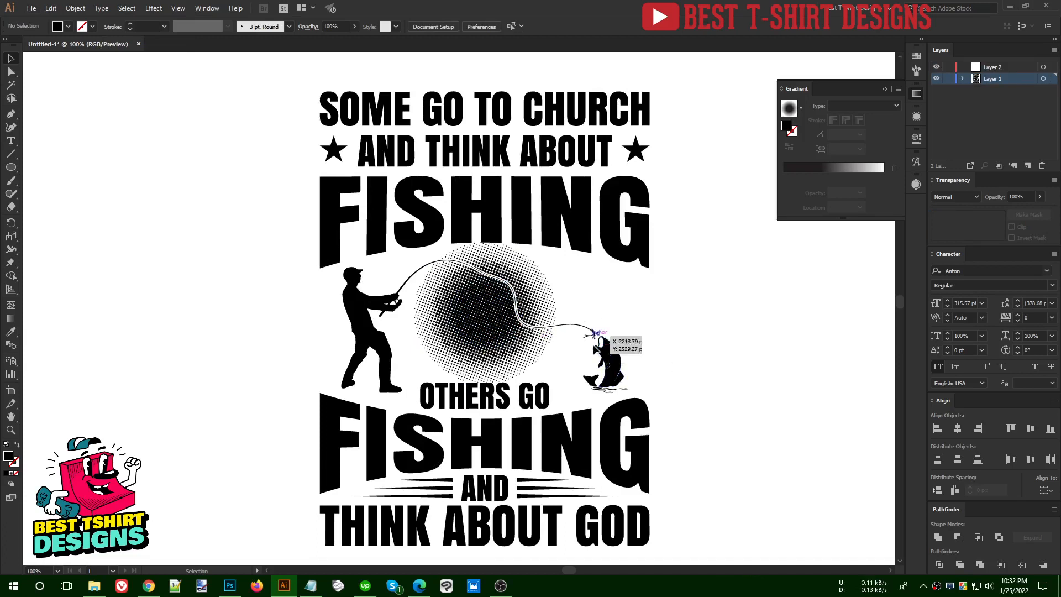
{"action": "left_click", "coordinate": [612, 363]}
{"action": "key", "text": "ctrl+minus"}
{"action": "left_click_drag", "start_coordinate": [341, 140], "coordinate": [679, 517]}
{"action": "left_click_drag", "start_coordinate": [591, 424], "coordinate": [608, 391]}
{"action": "scroll", "coordinate": [520, 322], "scroll_direction": "up", "scroll_amount": 1}
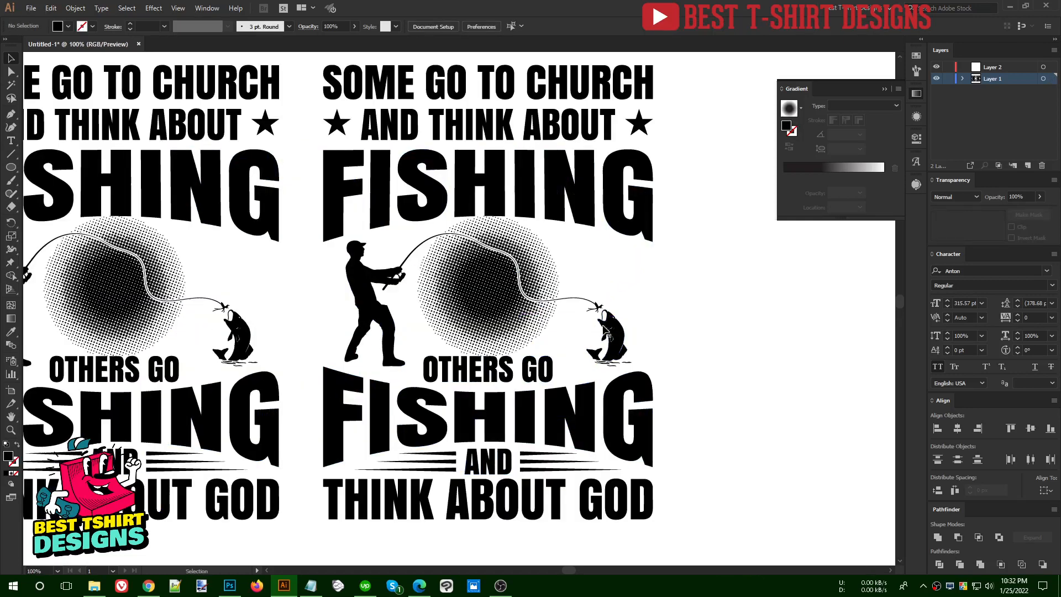
Ungroup the fisherman, line and fish artwork in the design copy and select the silhouettes separately from the line
{"action": "right_click", "coordinate": [581, 327]}
{"action": "left_click", "coordinate": [640, 418]}
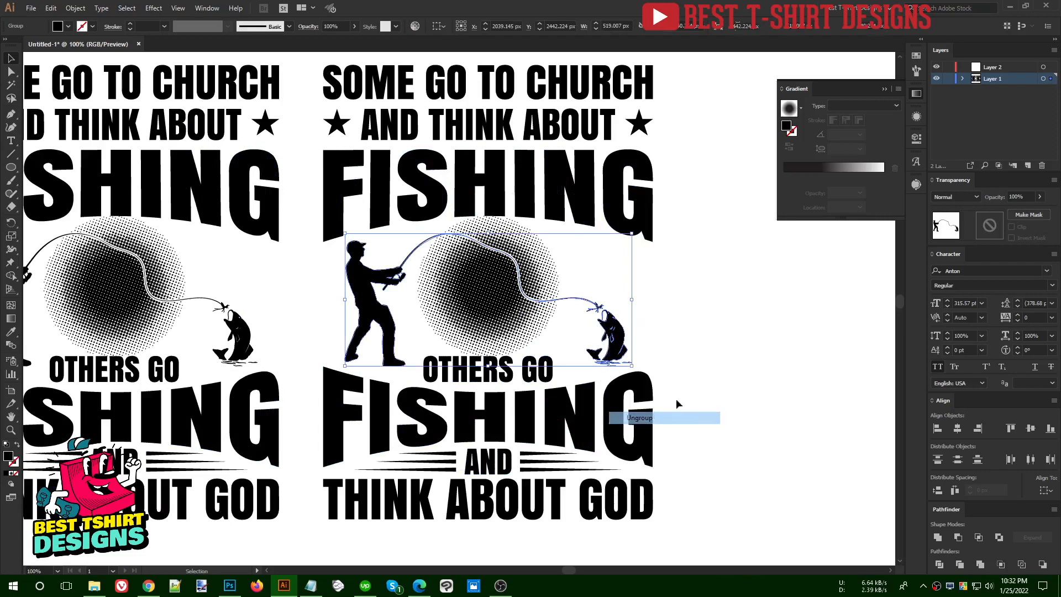
{"action": "key", "text": "ctrl+shift+a"}
{"action": "left_click", "coordinate": [584, 298]}
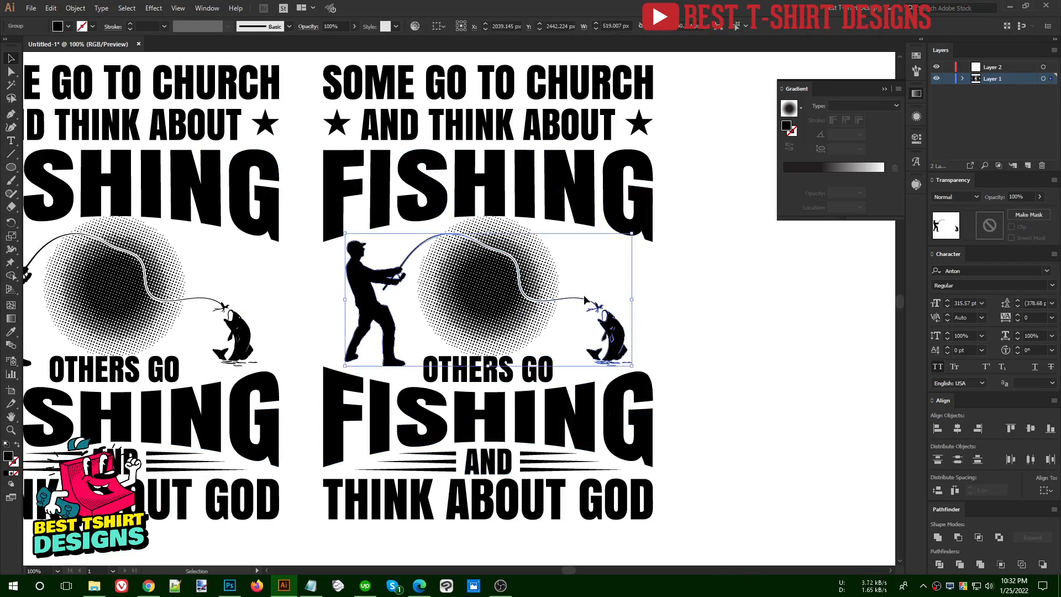
Shrink the fisherman and fish silhouettes proportionally, move them outside the design copy to its right, and ungroup them
{"action": "left_click_drag", "start_coordinate": [631, 300], "coordinate": [515, 302]}
{"action": "left_click_drag", "start_coordinate": [371, 319], "coordinate": [736, 348]}
{"action": "right_click", "coordinate": [736, 347]}
{"action": "left_click", "coordinate": [773, 434]}
Delete the leftover fishing line from the design copy and select its masked halftone circle
{"action": "left_click", "coordinate": [585, 299]}
{"action": "key", "text": "Delete"}
{"action": "left_click", "coordinate": [523, 298]}
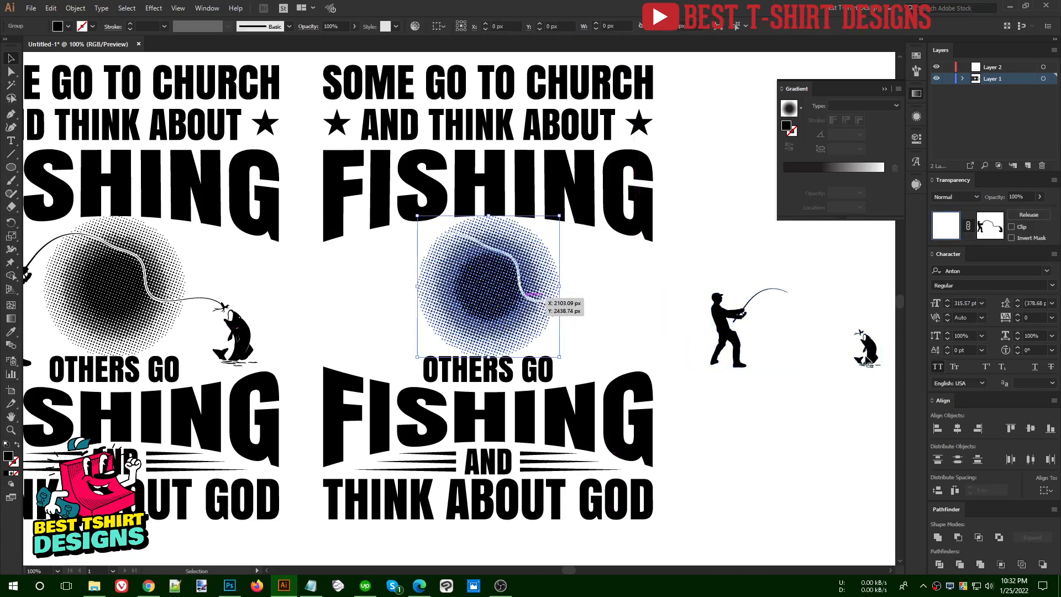
Replace the design copy's halftone circle with the fish silhouette, enlarged and centred between the upper FISHING and OTHERS GO
{"action": "key", "text": "Delete"}
{"action": "left_click_drag", "start_coordinate": [875, 365], "coordinate": [493, 352]}
{"action": "left_click_drag", "start_coordinate": [491, 245], "coordinate": [494, 223]}
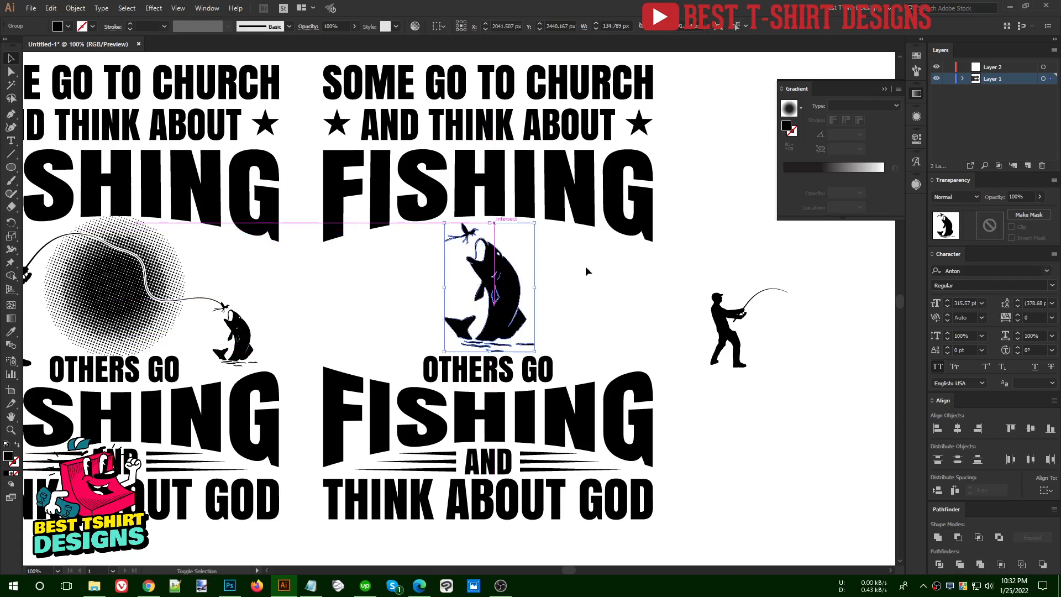
{"action": "left_click", "coordinate": [627, 286]}
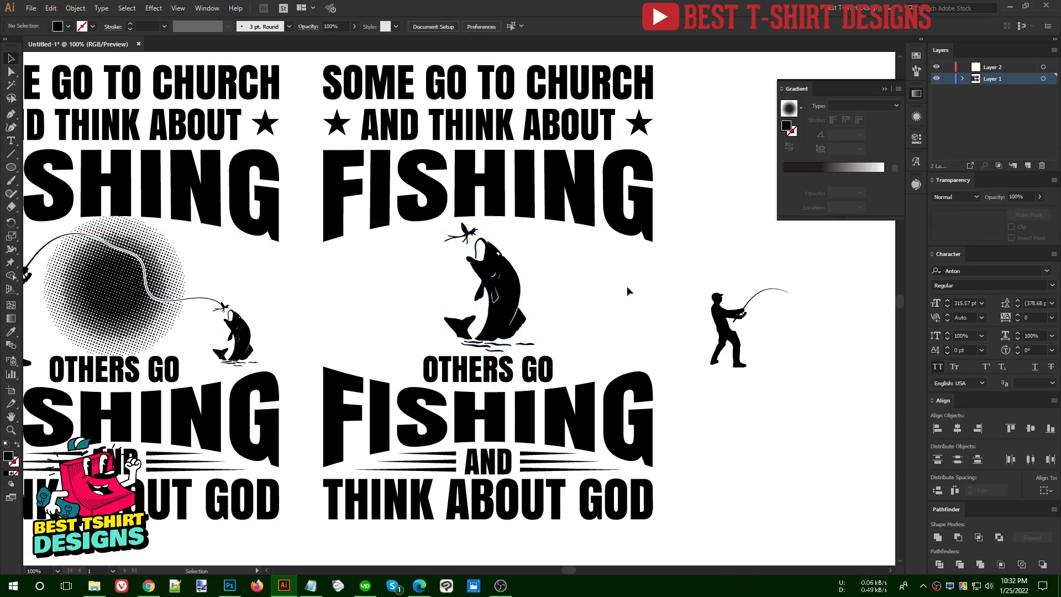
Place the enlarged fisherman left of the fish and add a duplicate on the right side, reflected across the vertical axis
{"action": "left_click_drag", "start_coordinate": [724, 325], "coordinate": [391, 247]}
{"action": "left_click_drag", "start_coordinate": [353, 301], "coordinate": [579, 299]}
{"action": "key", "text": "o"}
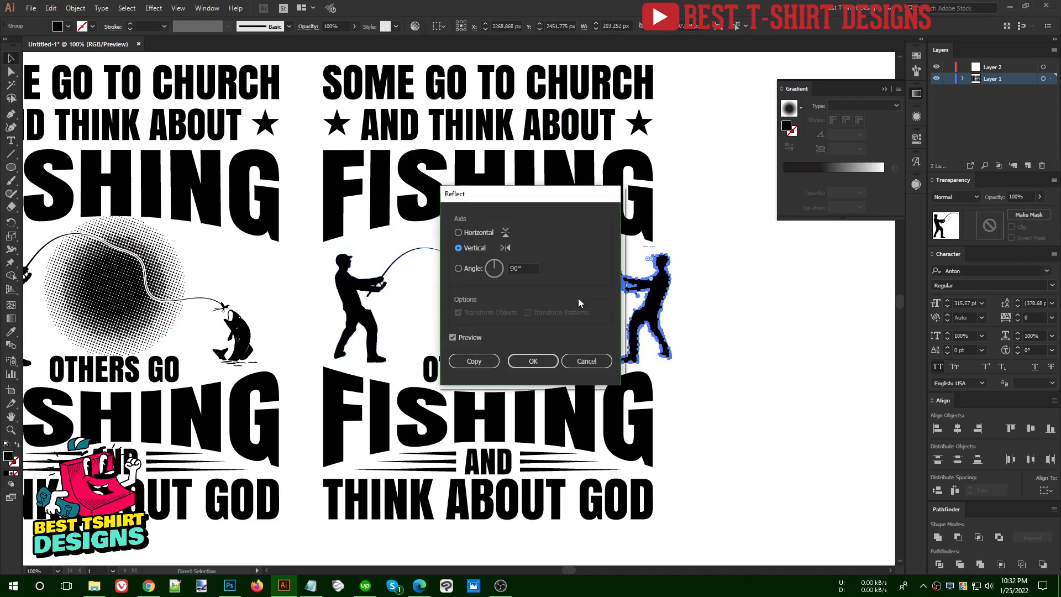
{"action": "left_click", "coordinate": [544, 363]}
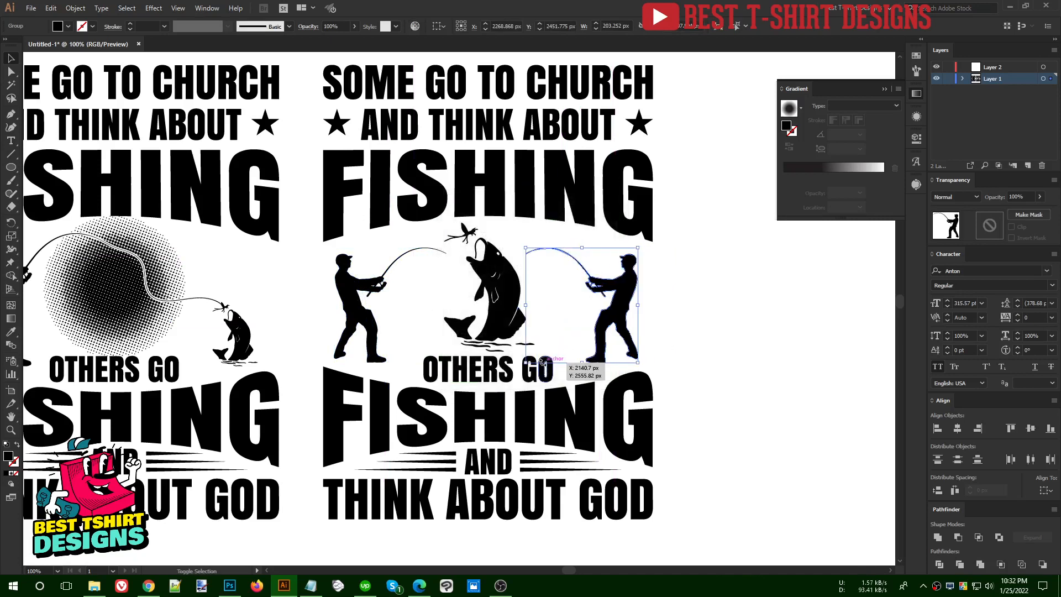
Group the two facing fishermen and centre the group horizontally with the upper FISHING text
{"action": "left_click", "coordinate": [691, 321]}
{"action": "left_click", "coordinate": [607, 322]}
{"action": "left_click", "coordinate": [367, 320], "text": "shift"}
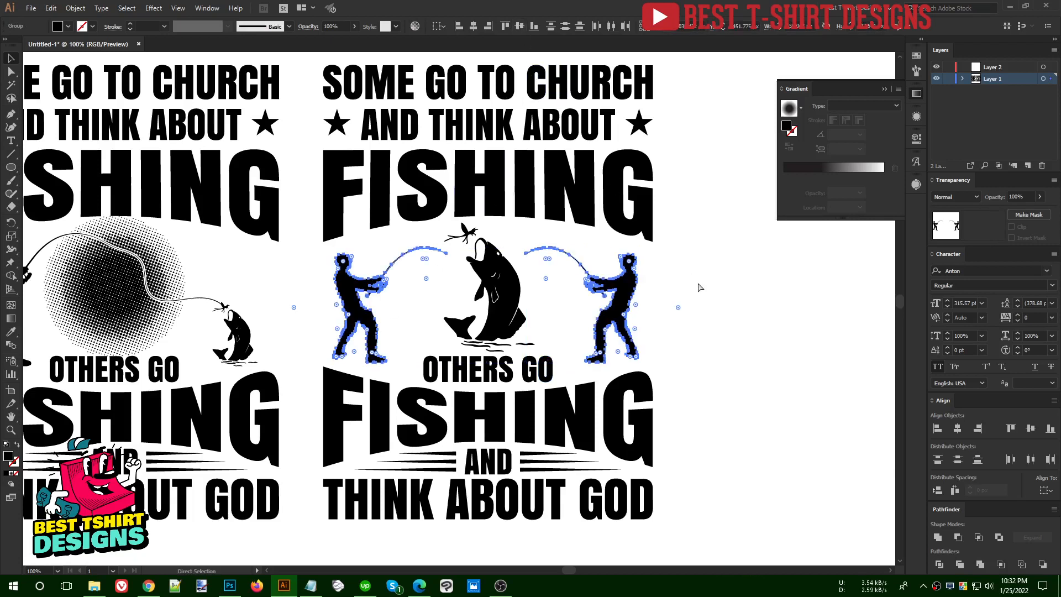
{"action": "key", "text": "ctrl+g"}
{"action": "left_click", "coordinate": [585, 192], "text": "shift"}
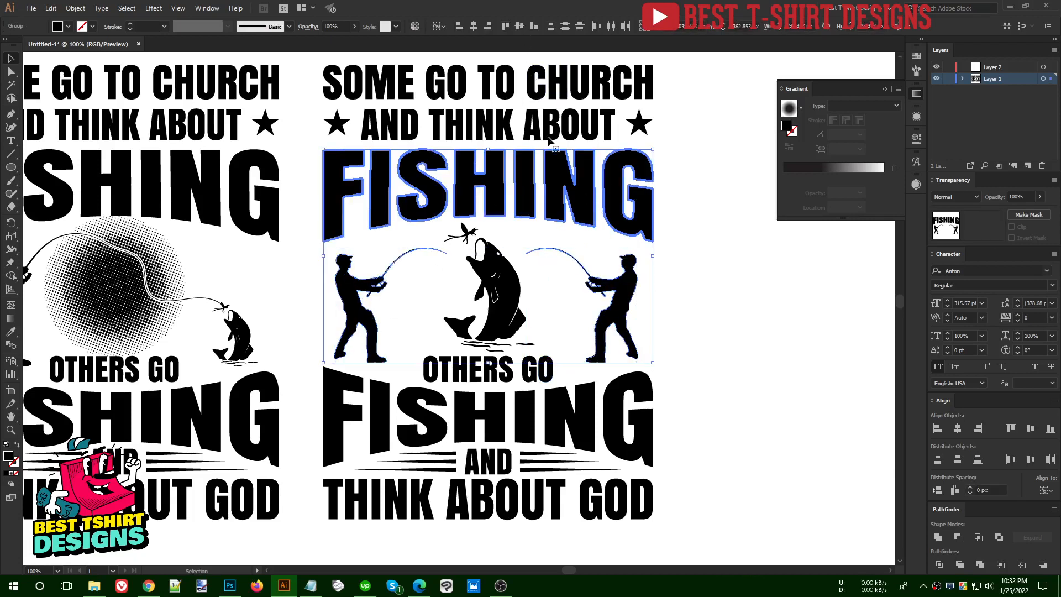
{"action": "left_click", "coordinate": [473, 28]}
{"action": "left_click", "coordinate": [705, 289]}
Move the whole reworked design copy farther right to widen the gap from the original
{"action": "key", "text": "ctrl+minus"}
{"action": "key", "text": "ctrl+minus"}
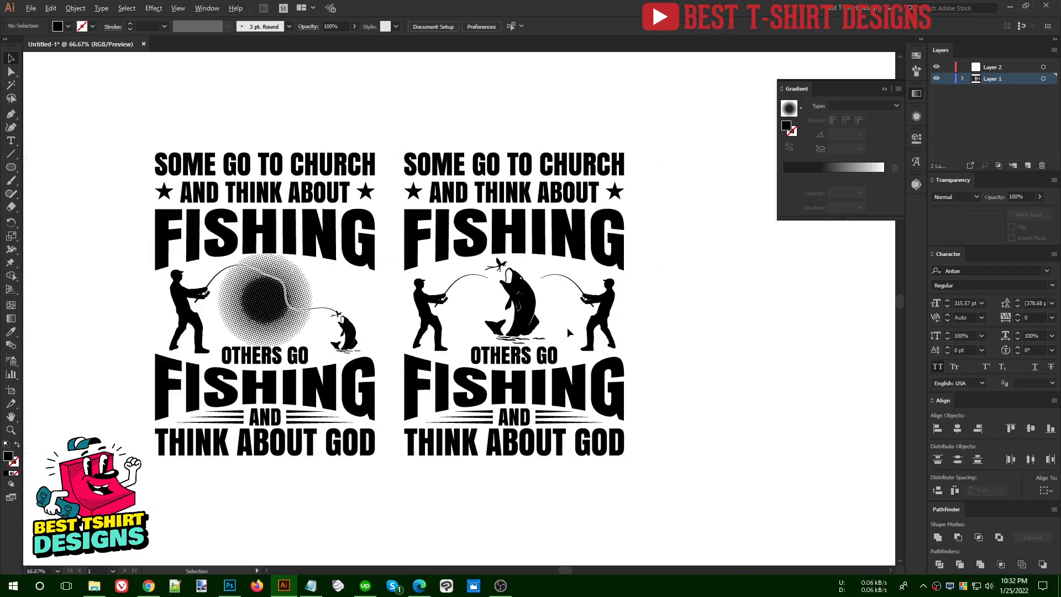
{"action": "left_click_drag", "start_coordinate": [668, 462], "coordinate": [440, 167]}
{"action": "left_click_drag", "start_coordinate": [496, 267], "coordinate": [588, 272]}
{"action": "left_click", "coordinate": [497, 309]}
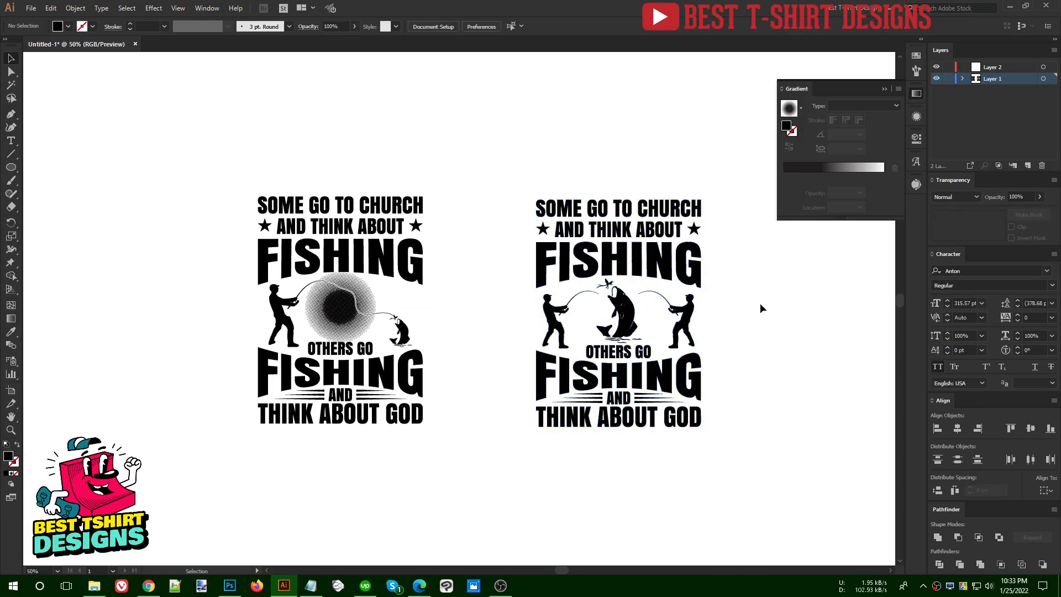
Nudge the OTHERS GO text in the original design slightly down, away from the halftone circle
{"action": "scroll", "coordinate": [760, 303], "scroll_direction": "up", "scroll_amount": 1}
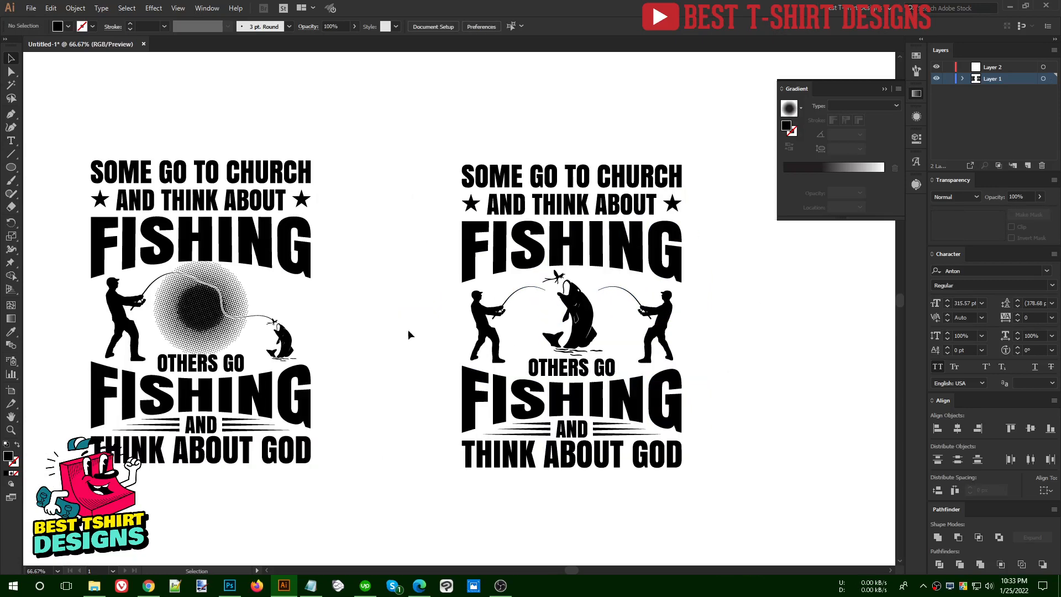
{"action": "scroll", "coordinate": [420, 334], "scroll_direction": "left", "scroll_amount": 3}
{"action": "scroll", "coordinate": [78, 257], "scroll_direction": "up", "scroll_amount": 1}
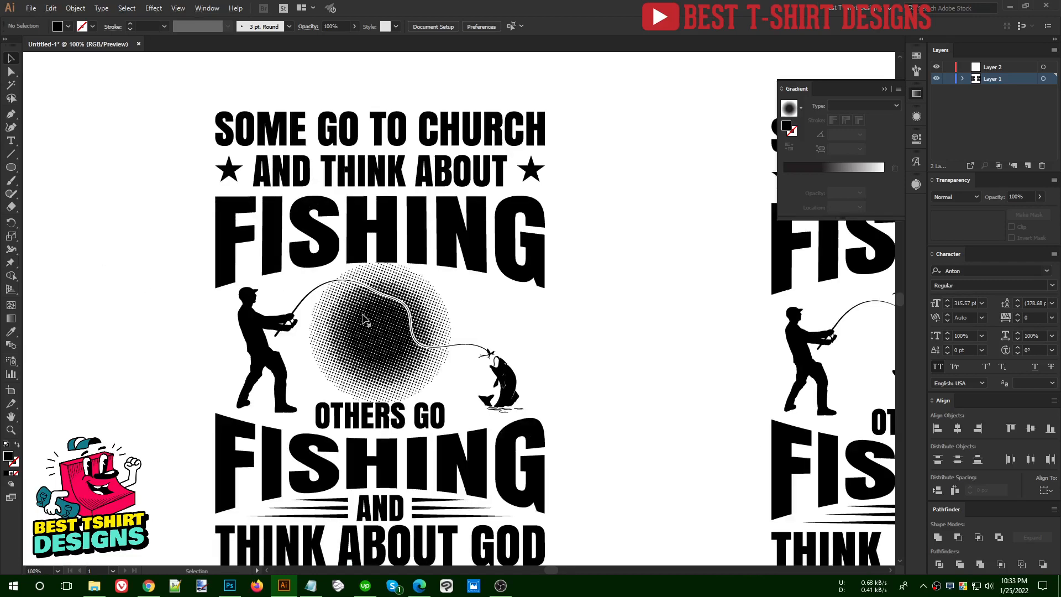
{"action": "scroll", "coordinate": [530, 307], "scroll_direction": "down", "scroll_amount": 1}
{"action": "left_click_drag", "start_coordinate": [575, 346], "coordinate": [556, 318]}
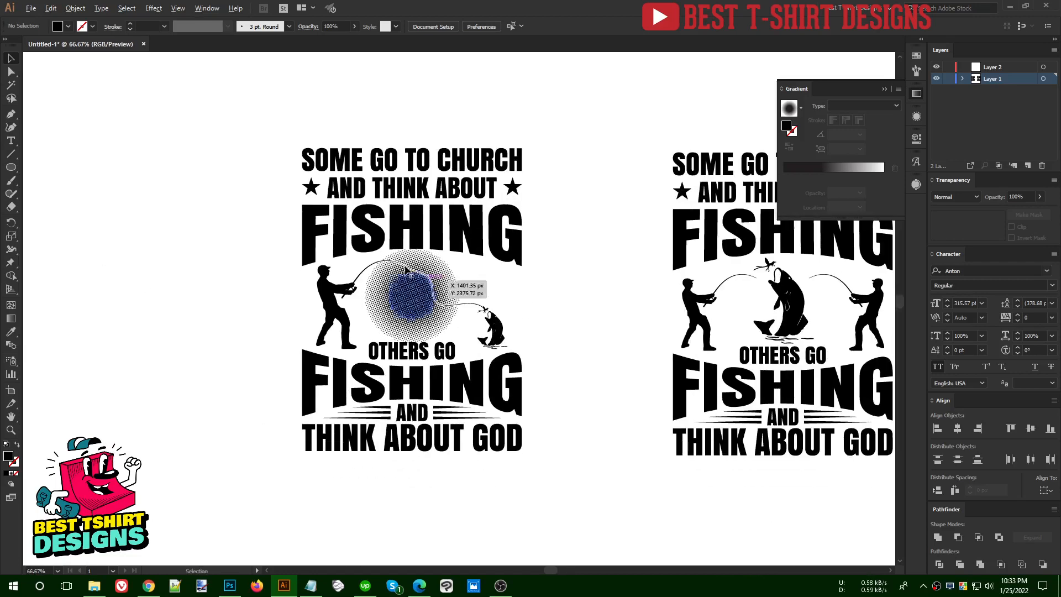
{"action": "scroll", "coordinate": [407, 268], "scroll_direction": "up", "scroll_amount": 2}
{"action": "scroll", "coordinate": [406, 267], "scroll_direction": "up", "scroll_amount": 1}
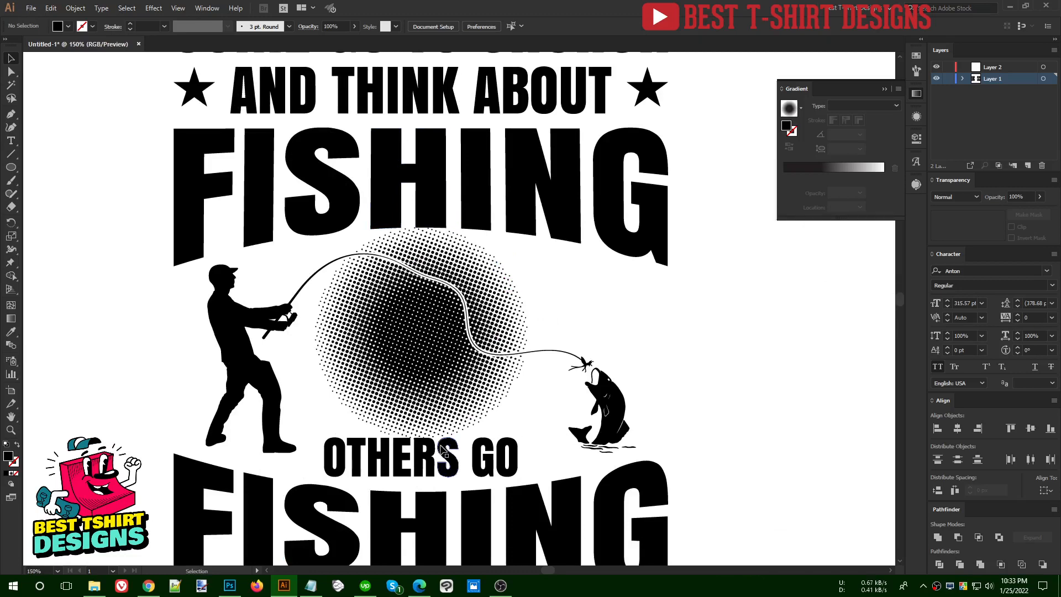
{"action": "scroll", "coordinate": [426, 453], "scroll_direction": "up", "scroll_amount": 1}
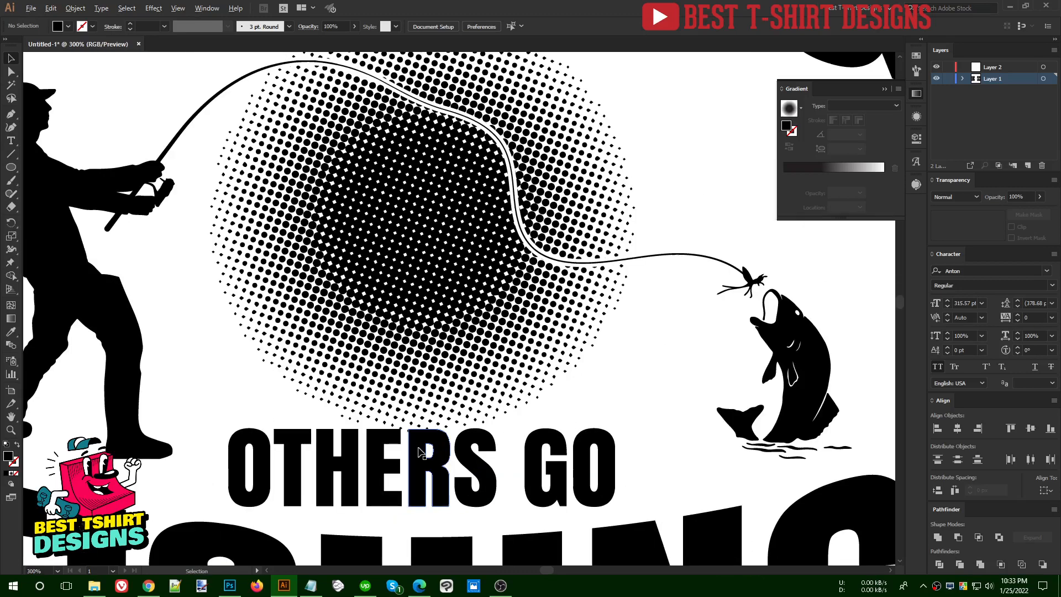
{"action": "left_click", "coordinate": [453, 462]}
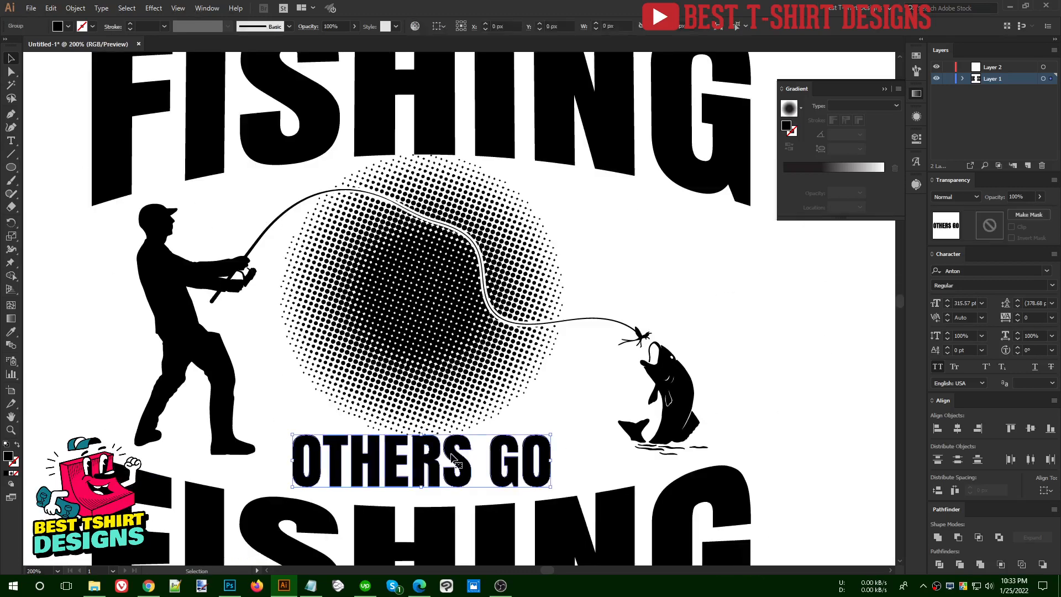
{"action": "key", "text": "Down"}
{"action": "key", "text": "Down"}
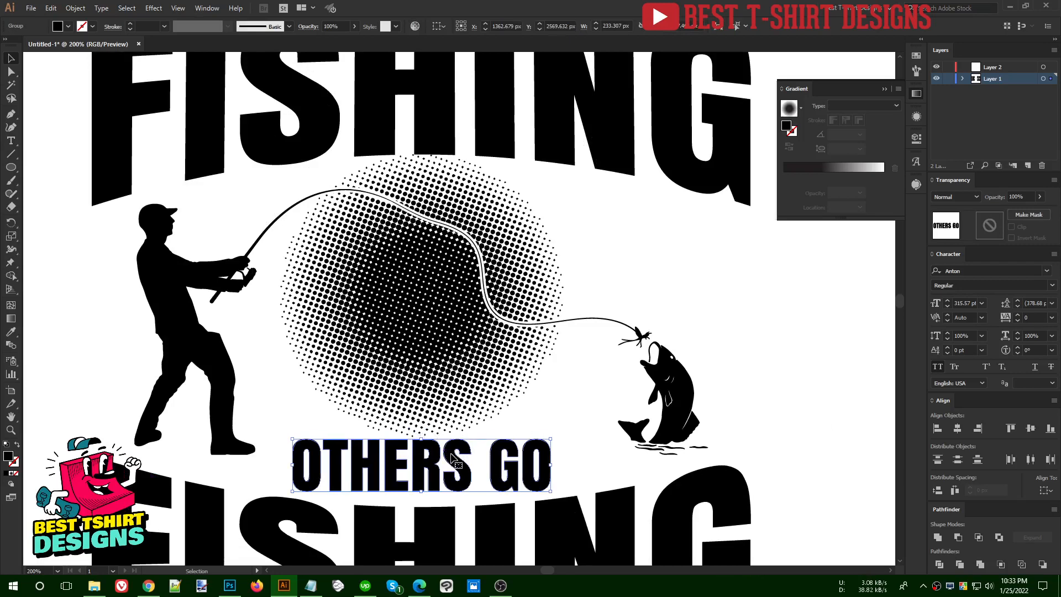
Nudge all the original design's artwork below the upper FISHING slightly down, from the silhouettes to THINK ABOUT GOD
{"action": "scroll", "coordinate": [436, 152], "scroll_direction": "down", "scroll_amount": 2}
{"action": "left_click_drag", "start_coordinate": [224, 235], "coordinate": [681, 476]}
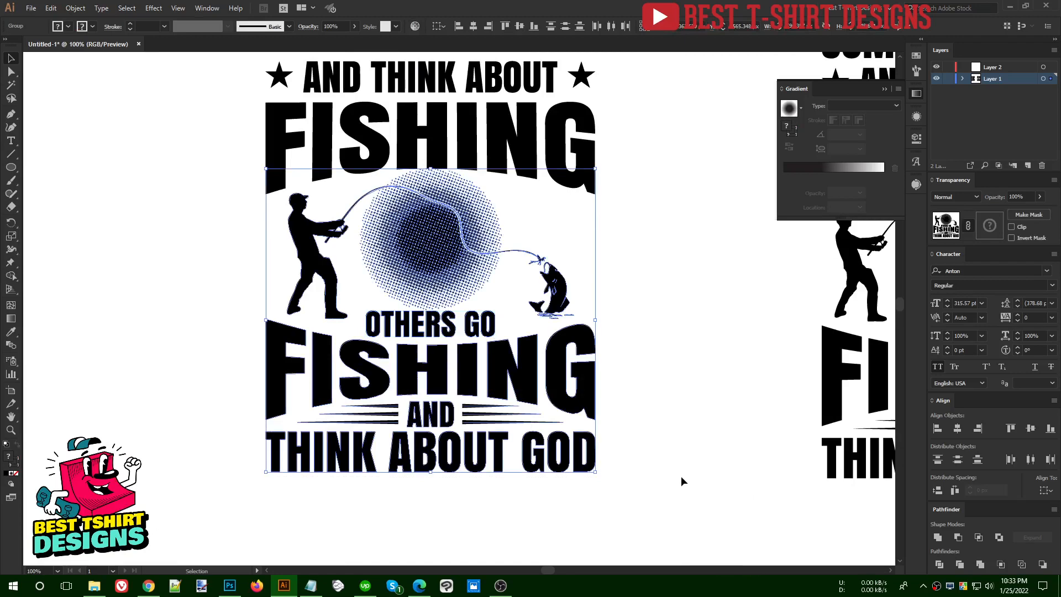
{"action": "left_click", "coordinate": [681, 477]}
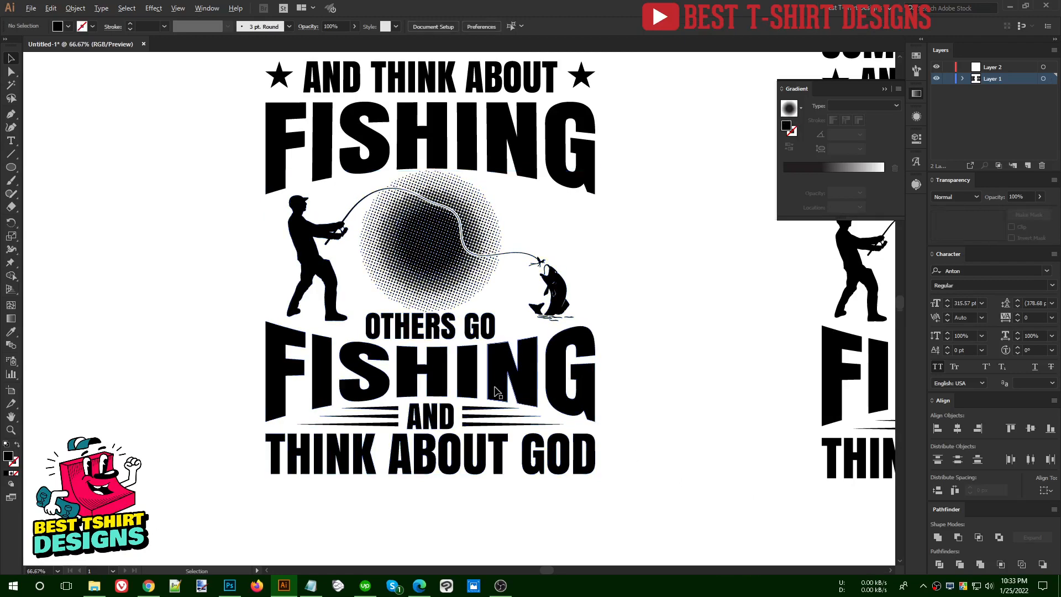
Examine the layout and spacing of the original halftone design and the two-fishermen variation
{"action": "scroll", "coordinate": [494, 386], "scroll_direction": "down", "scroll_amount": 1}
{"action": "scroll", "coordinate": [558, 290], "scroll_direction": "up", "scroll_amount": 1}
{"action": "scroll", "coordinate": [558, 291], "scroll_direction": "down", "scroll_amount": 2}
{"action": "left_click_drag", "start_coordinate": [293, 113], "coordinate": [610, 497]}
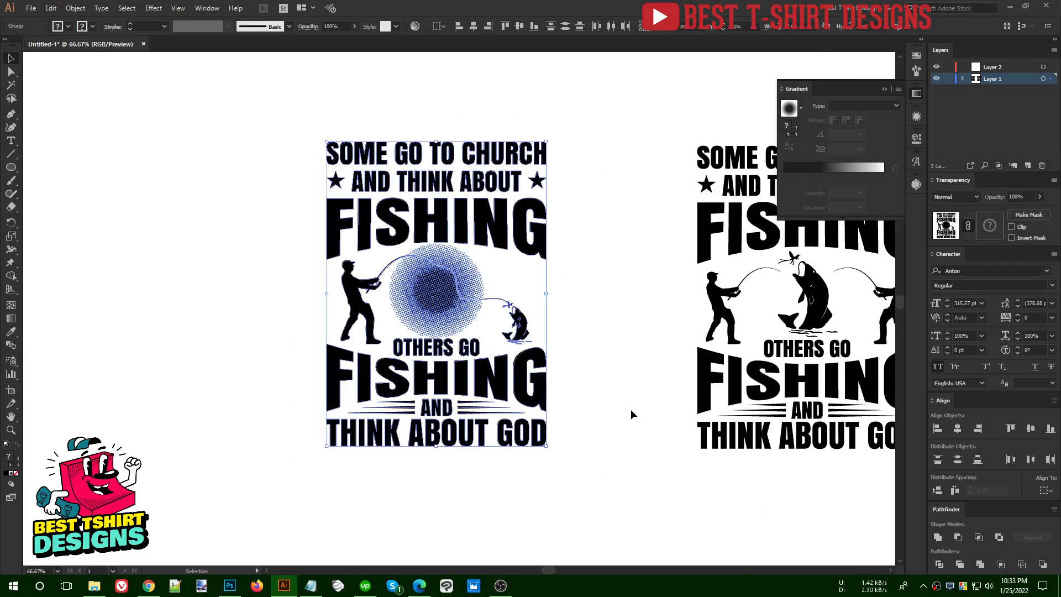
{"action": "left_click", "coordinate": [621, 382]}
{"action": "scroll", "coordinate": [379, 233], "scroll_direction": "up", "scroll_amount": 1}
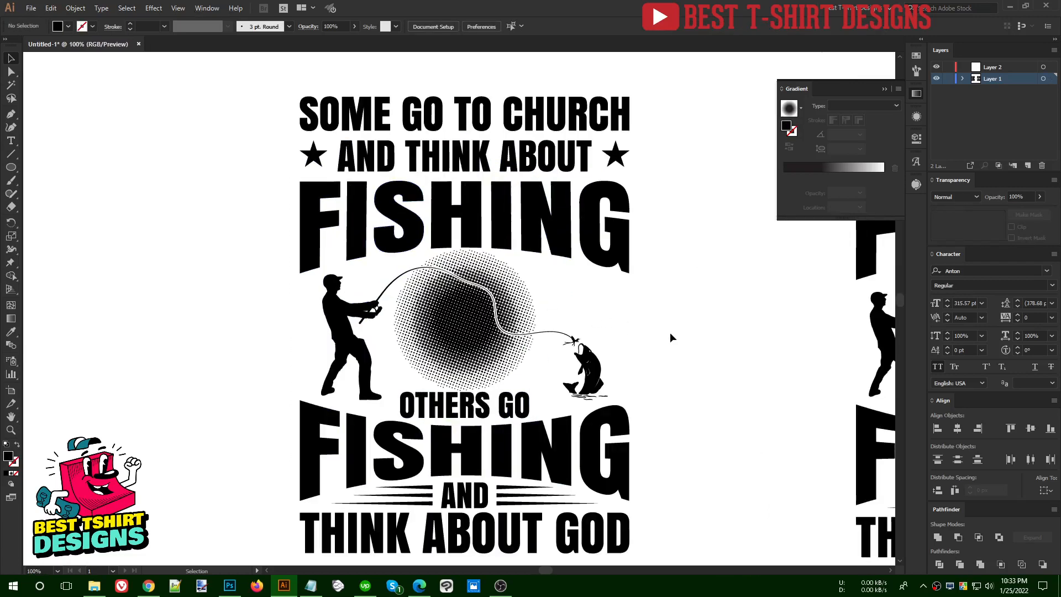
{"action": "scroll", "coordinate": [670, 333], "scroll_direction": "down", "scroll_amount": 1}
{"action": "left_click_drag", "start_coordinate": [717, 350], "coordinate": [249, 334]}
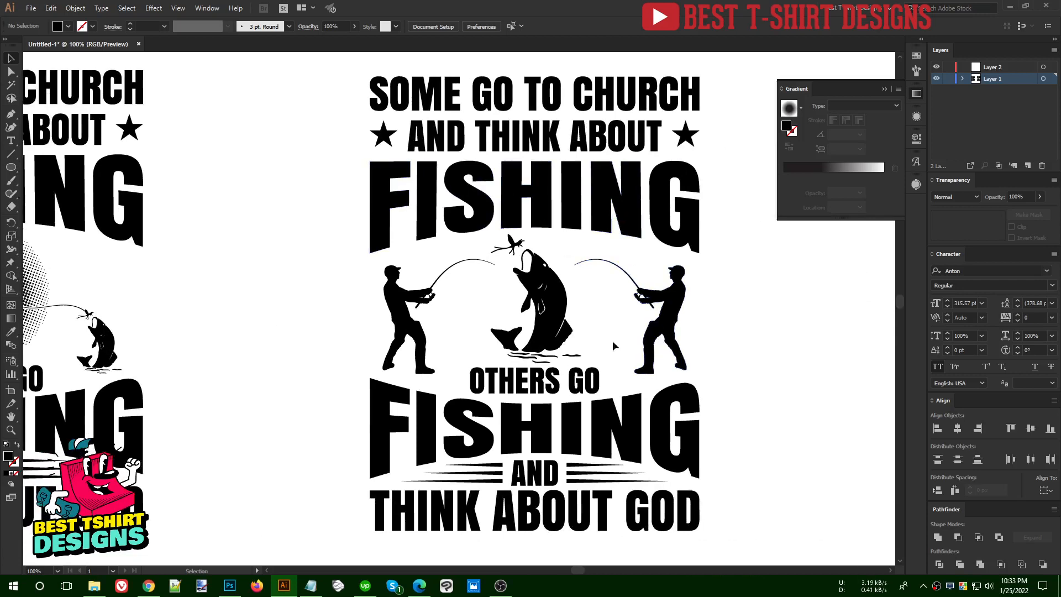
Look through the available Warp effects
{"action": "left_click", "coordinate": [154, 8]}
{"action": "mouse_move", "coordinate": [221, 150]}
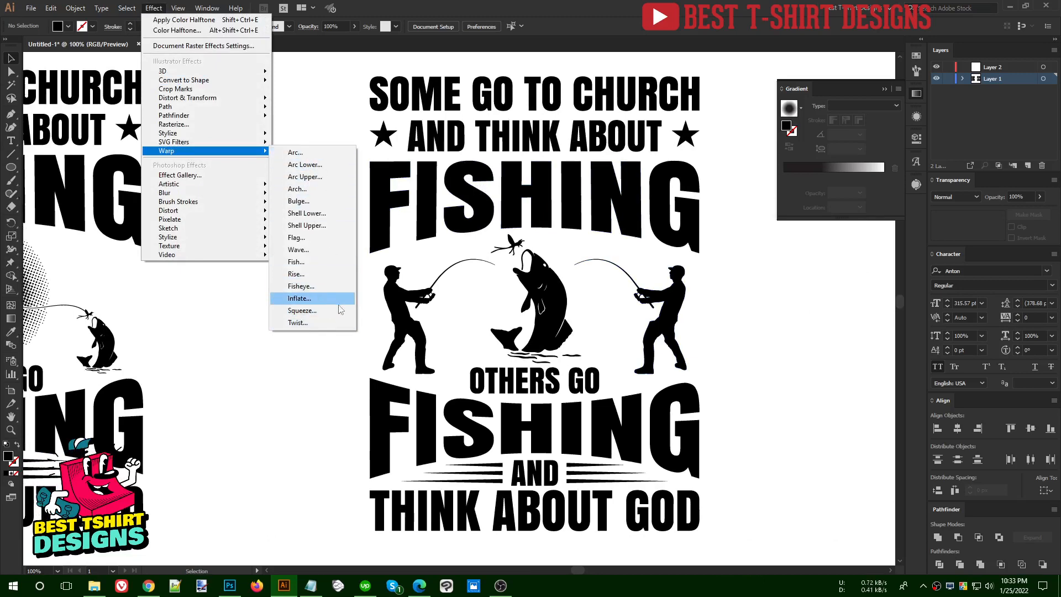
{"action": "left_click", "coordinate": [313, 378]}
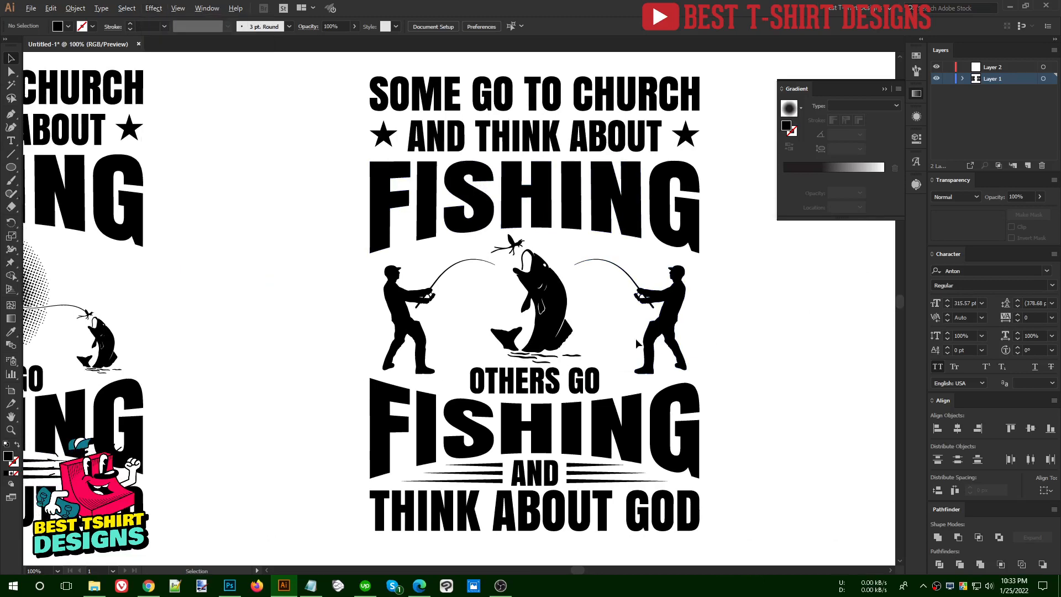
{"action": "scroll", "coordinate": [636, 339], "scroll_direction": "down", "scroll_amount": 1}
{"action": "left_click_drag", "start_coordinate": [416, 143], "coordinate": [728, 492]}
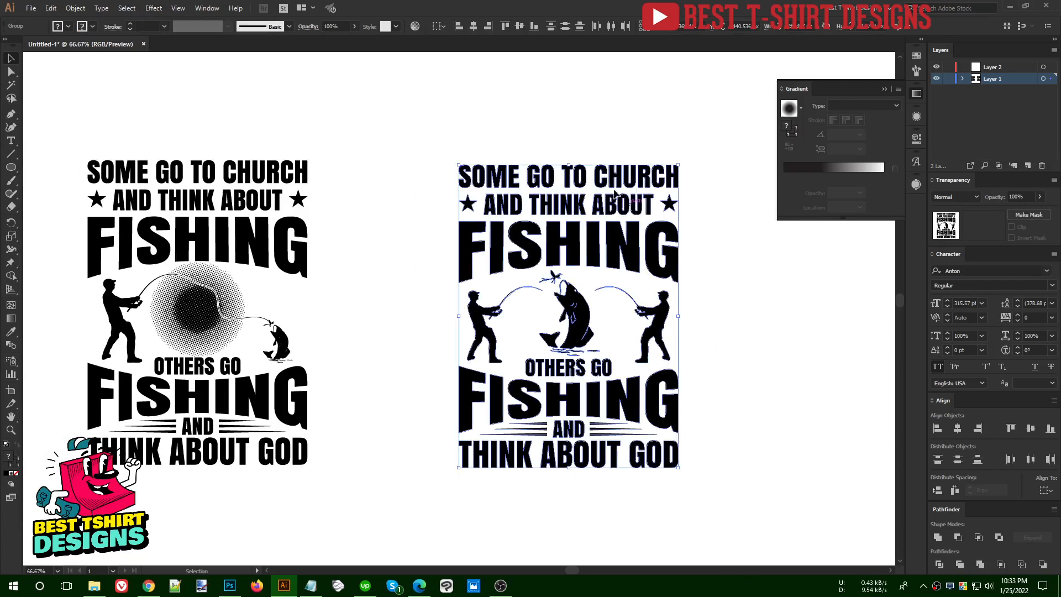
{"action": "left_click_drag", "start_coordinate": [723, 512], "coordinate": [745, 542]}
{"action": "left_click", "coordinate": [440, 129]}
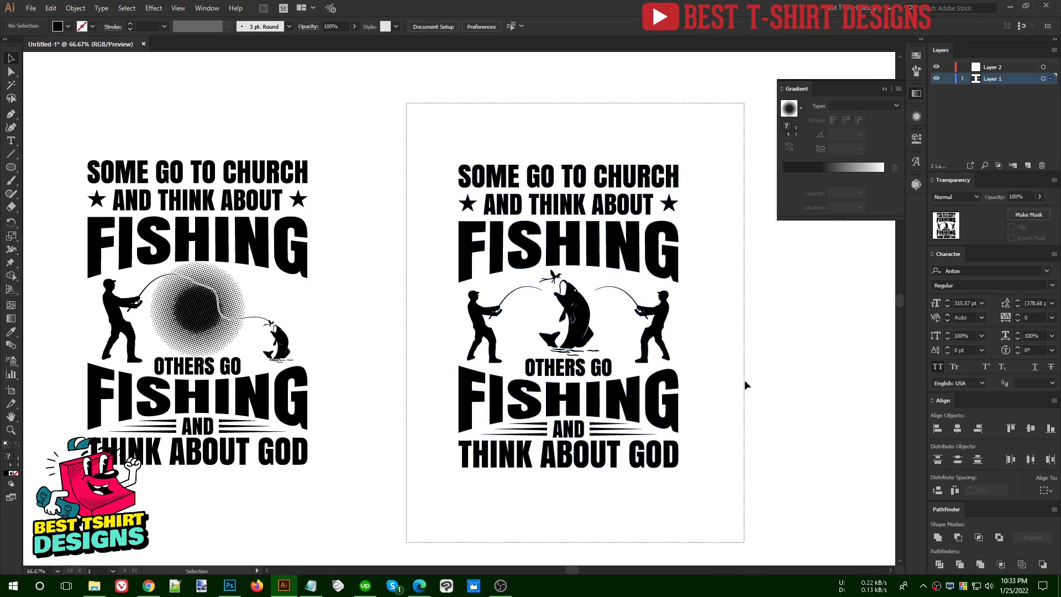
{"action": "key", "text": "ctrl+1"}
{"action": "left_click", "coordinate": [752, 386]}
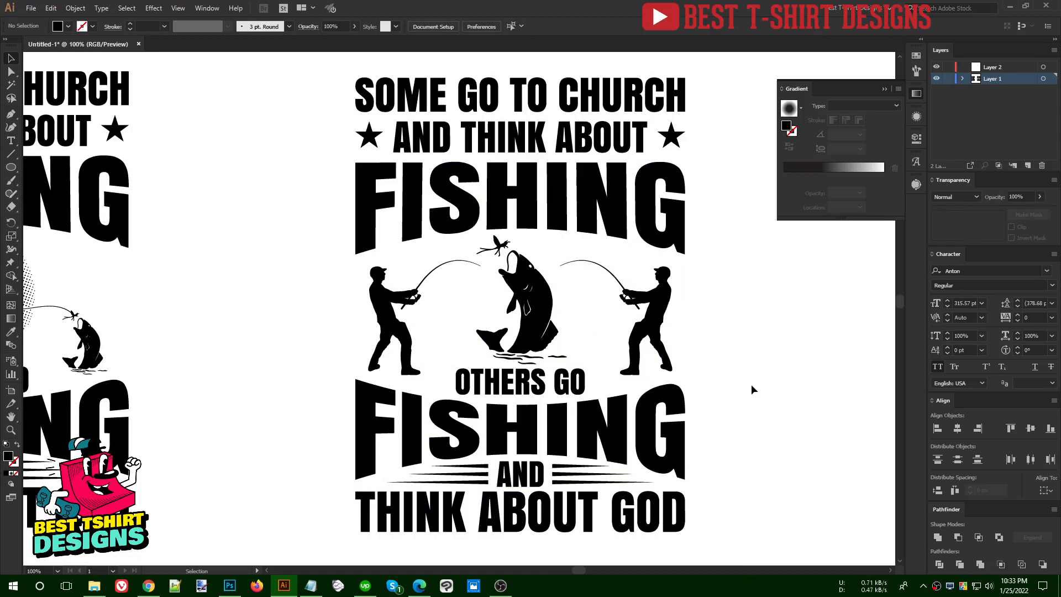
{"action": "scroll", "coordinate": [752, 390], "scroll_direction": "down", "scroll_amount": 1}
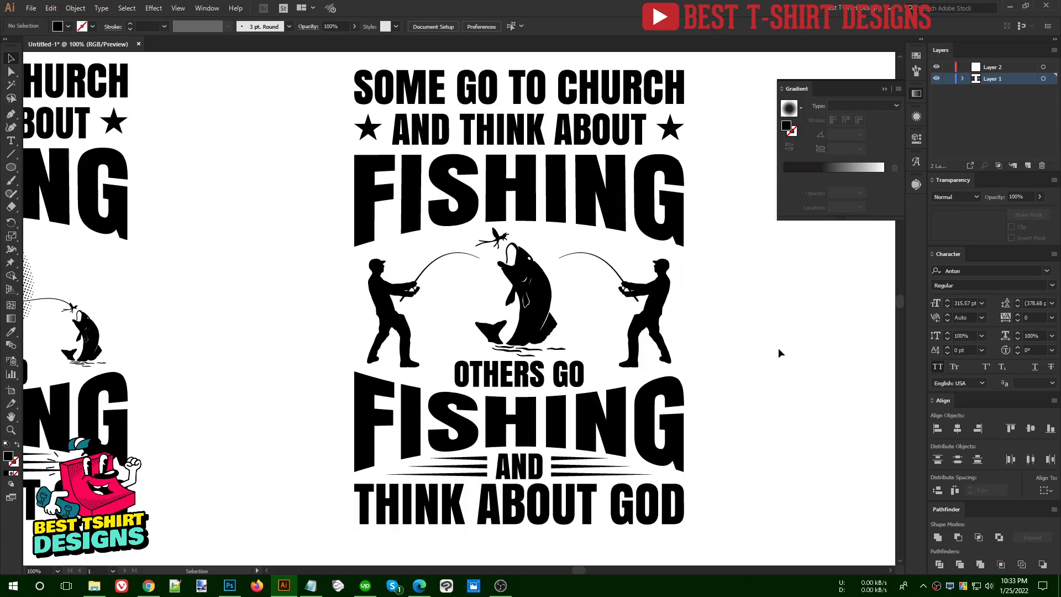